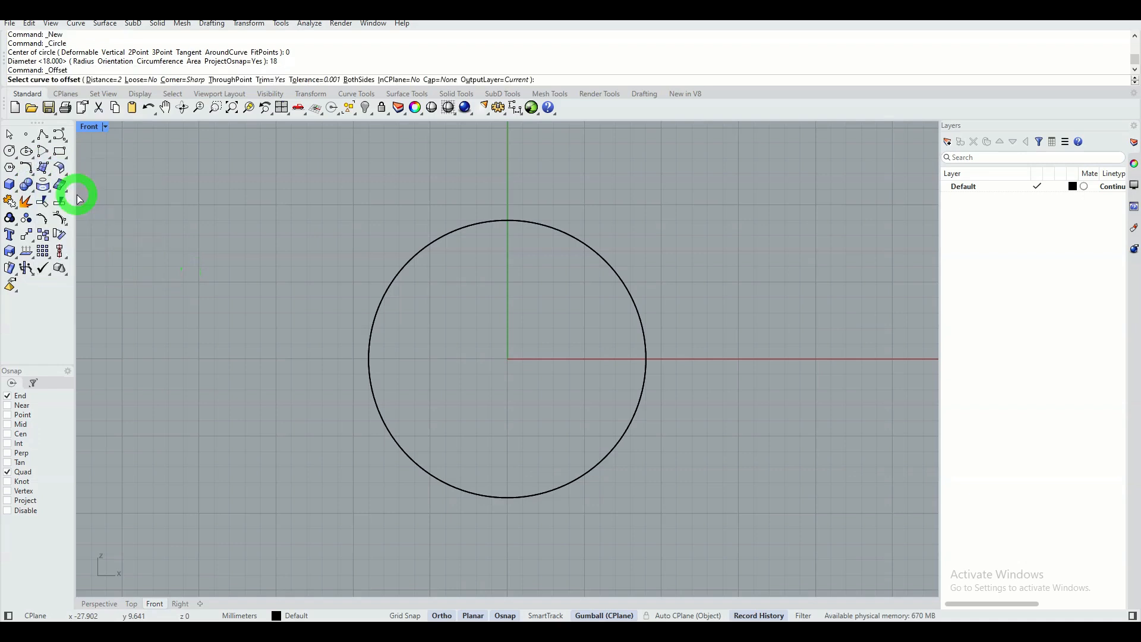
Offset the 18 mm circle outward by 2 mm.
{"action": "left_click", "coordinate": [522, 225]}
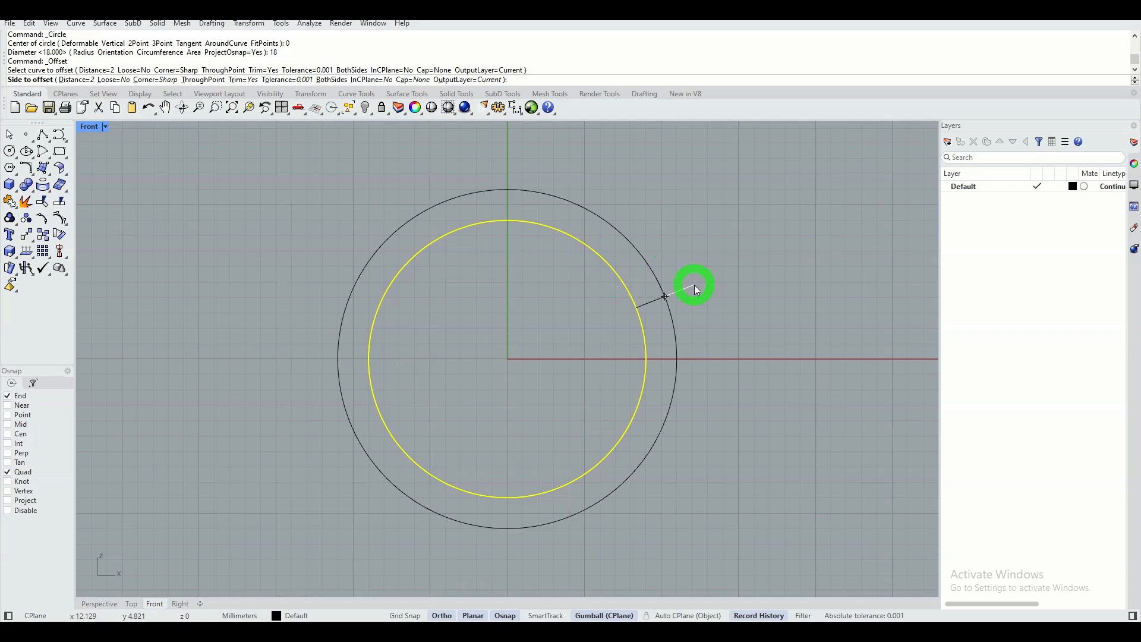
{"action": "left_click", "coordinate": [694, 284]}
{"action": "scroll", "coordinate": [450, 351], "scroll_direction": "down", "scroll_amount": 6}
{"action": "right_click_drag", "start_coordinate": [445, 344], "coordinate": [352, 330]}
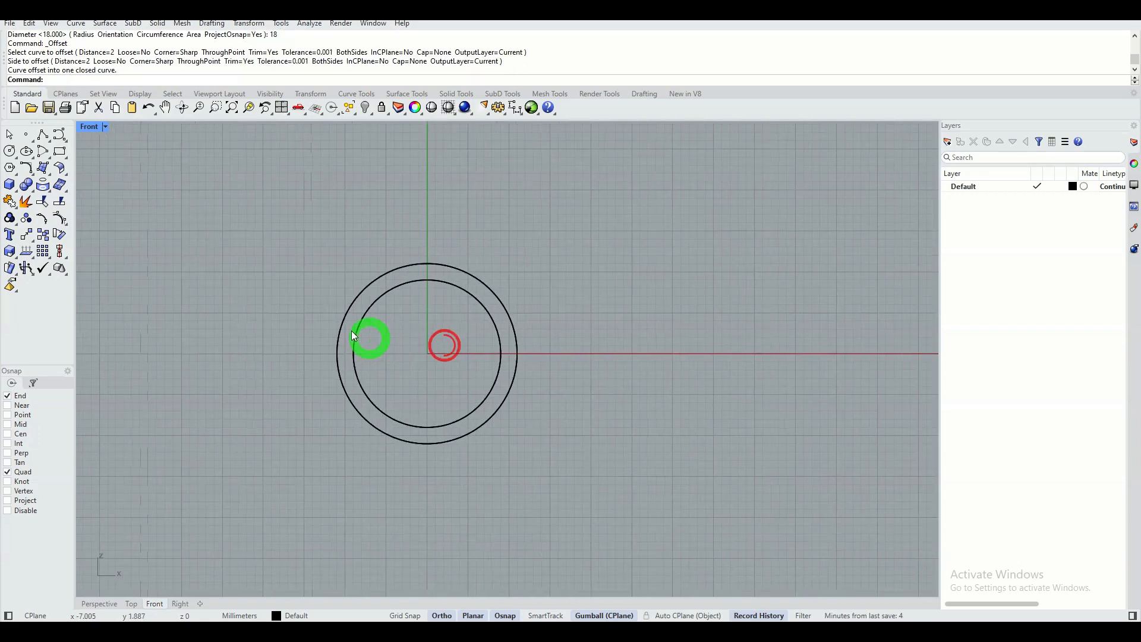
Draw a vertical line centred on the origin with the BothSides option, extending about 18 mm in each direction.
{"action": "left_click", "coordinate": [47, 140]}
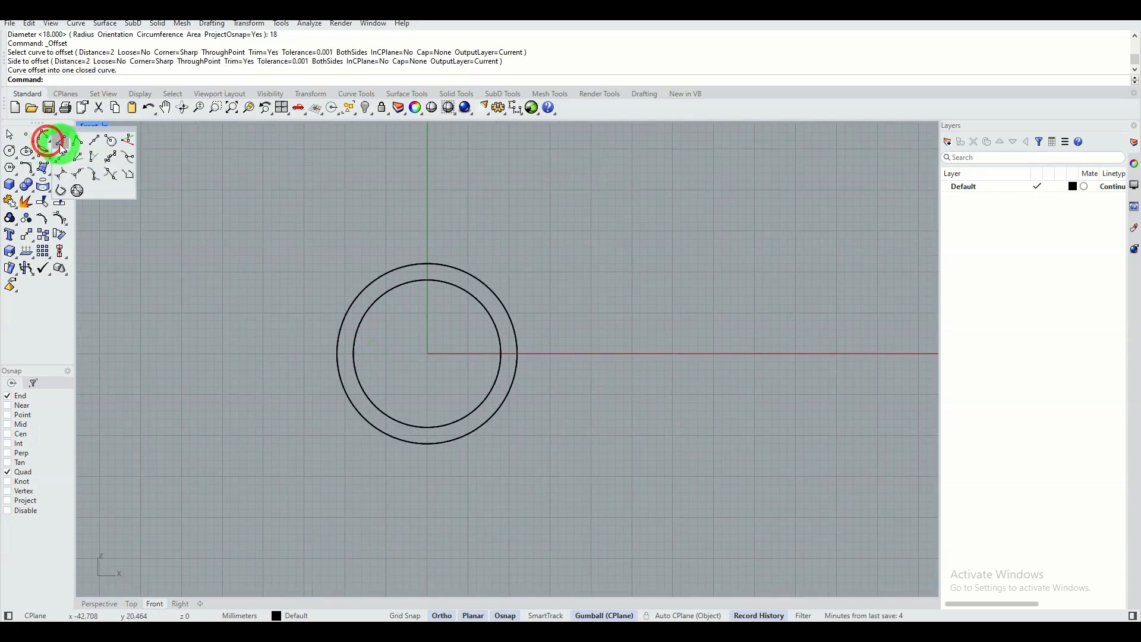
{"action": "left_click", "coordinate": [62, 143]}
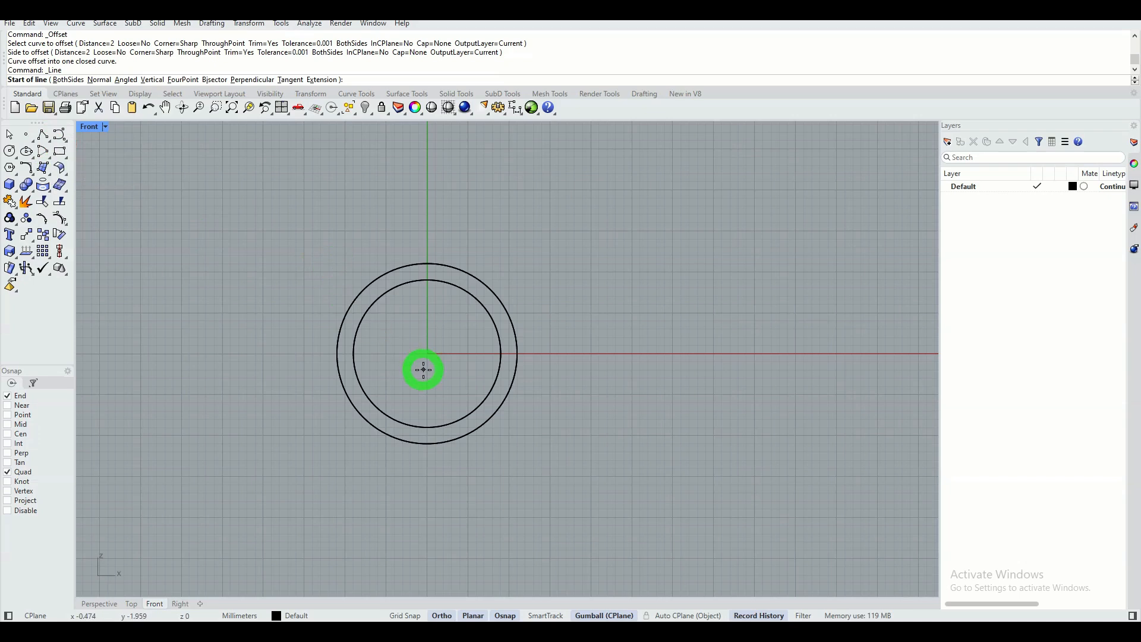
{"action": "type", "text": "0"}
{"action": "key", "text": "Return"}
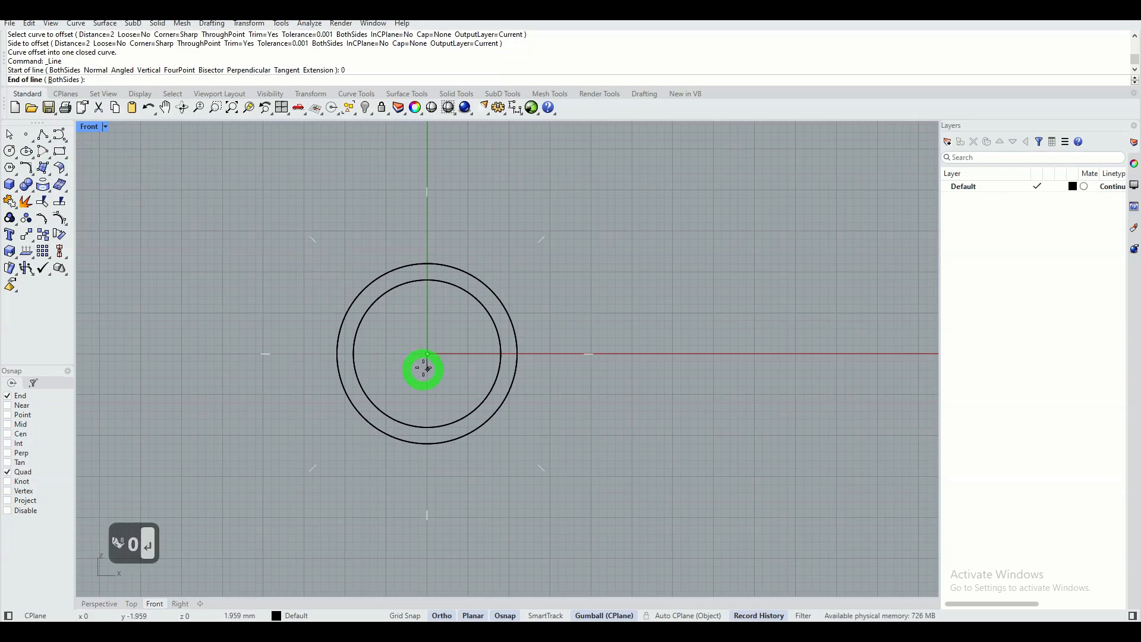
{"action": "left_click", "coordinate": [66, 79]}
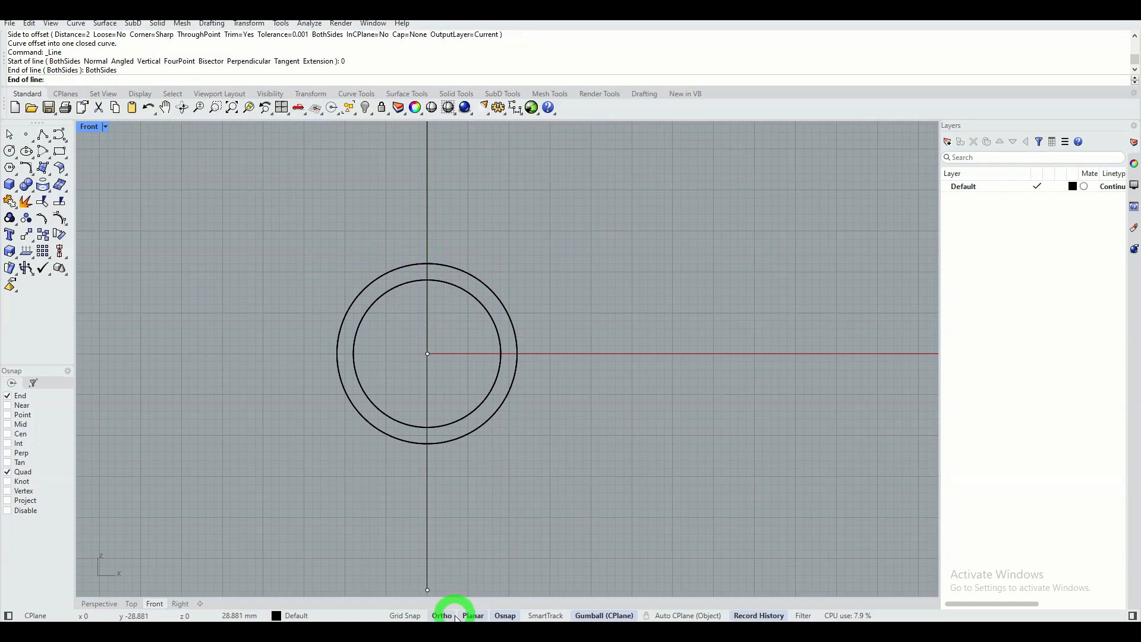
{"action": "left_click", "coordinate": [436, 204]}
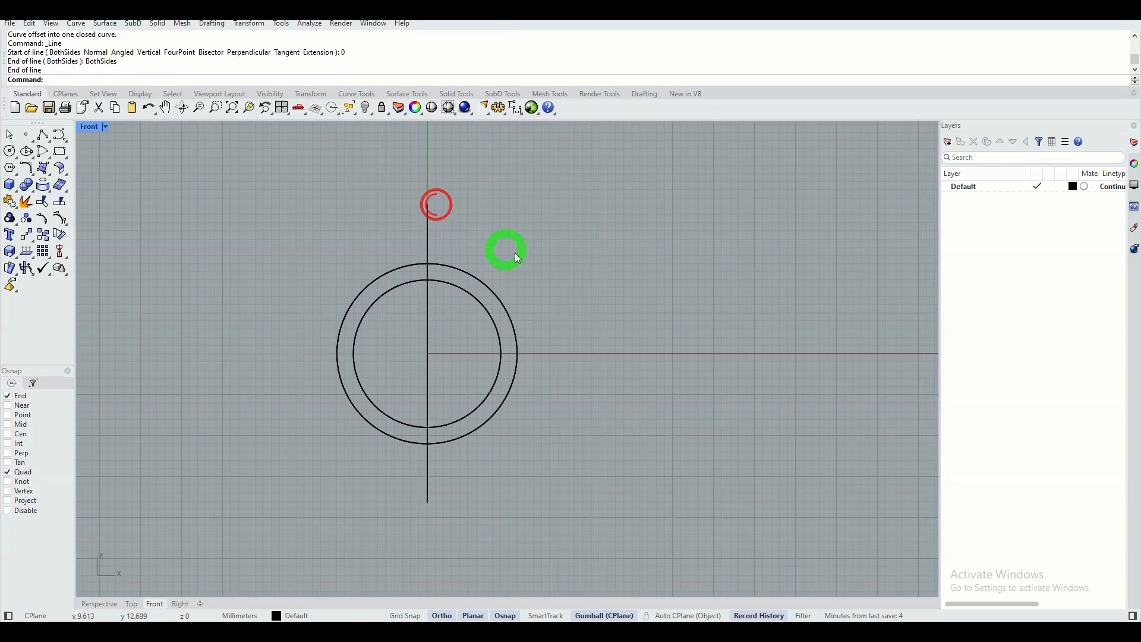
Trim away the left half of the outer circle using the vertical line as cutter, and delete that line.
{"action": "left_click_drag", "start_coordinate": [480, 231], "coordinate": [374, 232]}
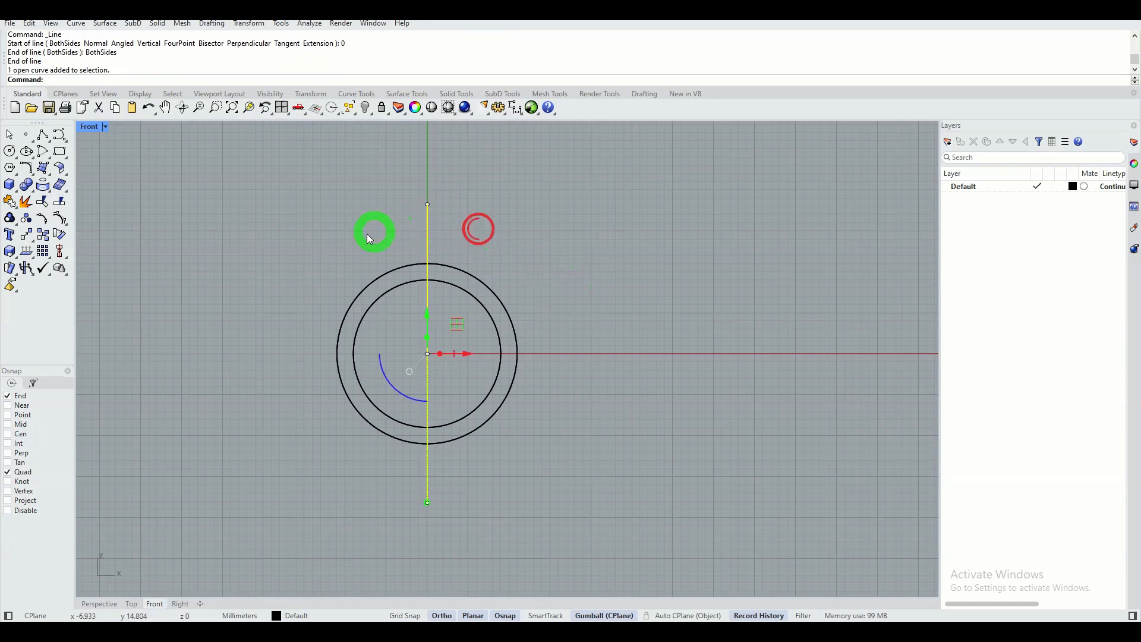
{"action": "left_click", "coordinate": [44, 207]}
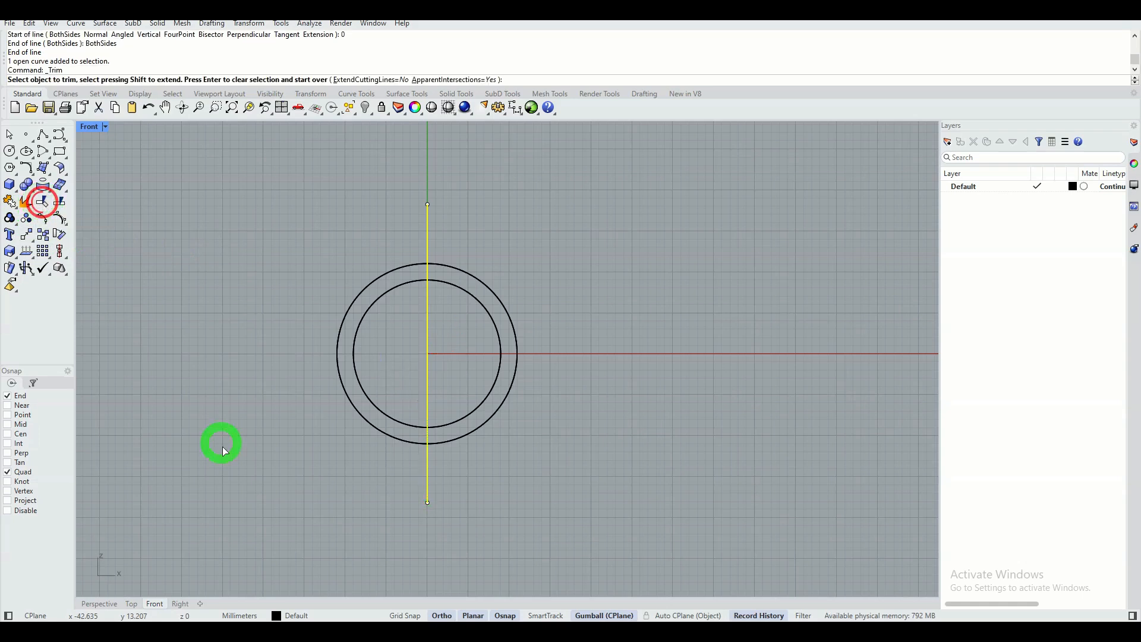
{"action": "left_click", "coordinate": [402, 444]}
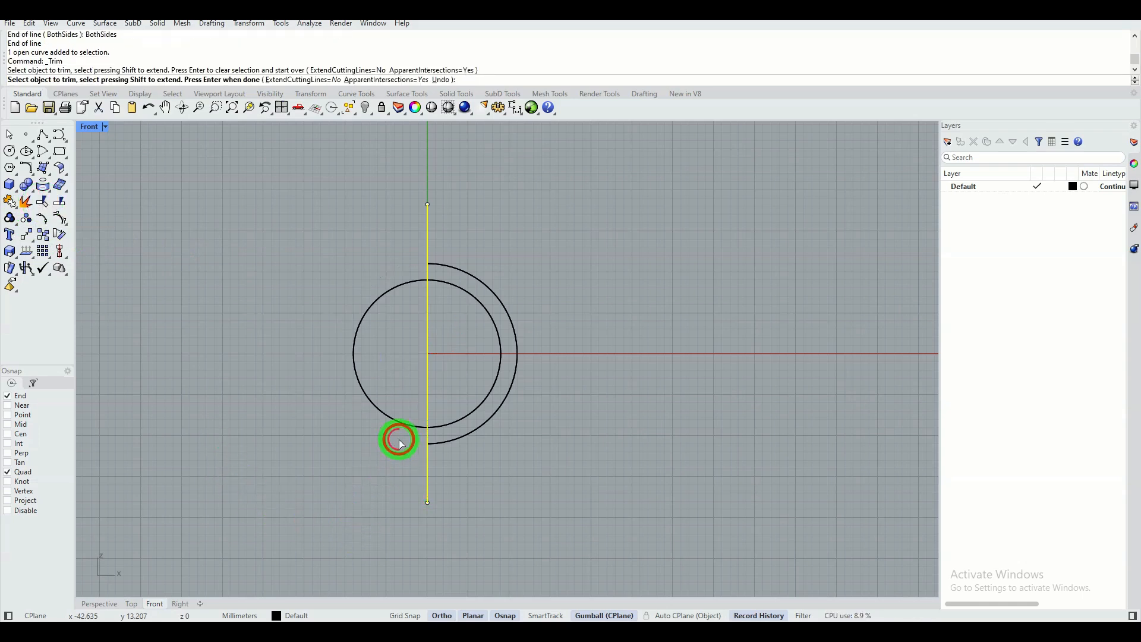
{"action": "right_click", "coordinate": [366, 452]}
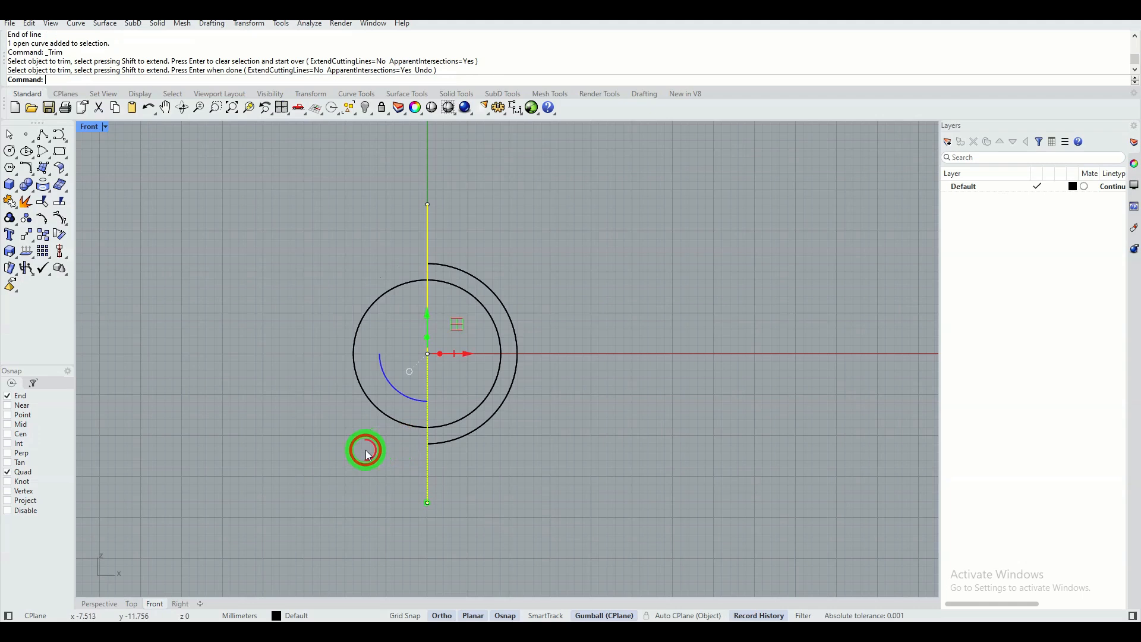
{"action": "left_click", "coordinate": [479, 202]}
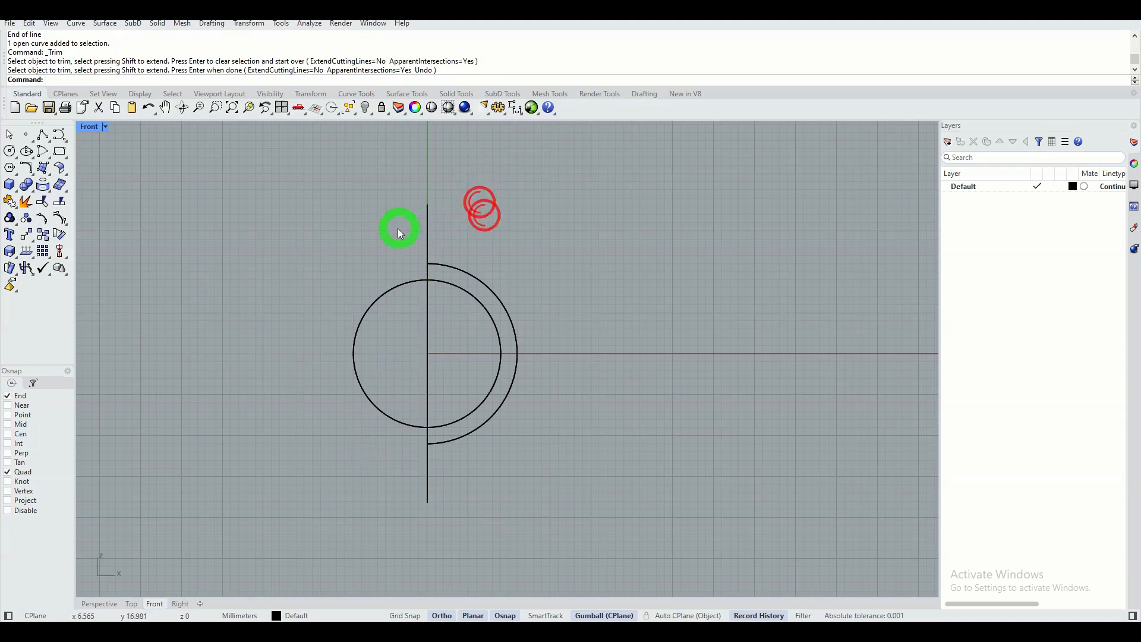
{"action": "left_click", "coordinate": [455, 224]}
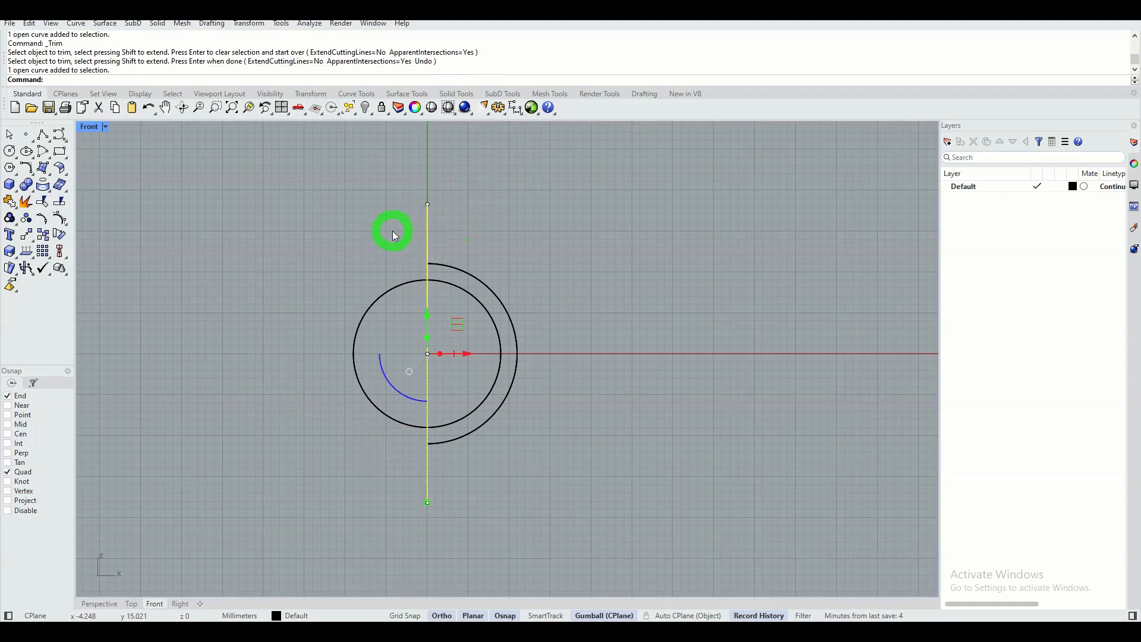
{"action": "key", "text": "Delete"}
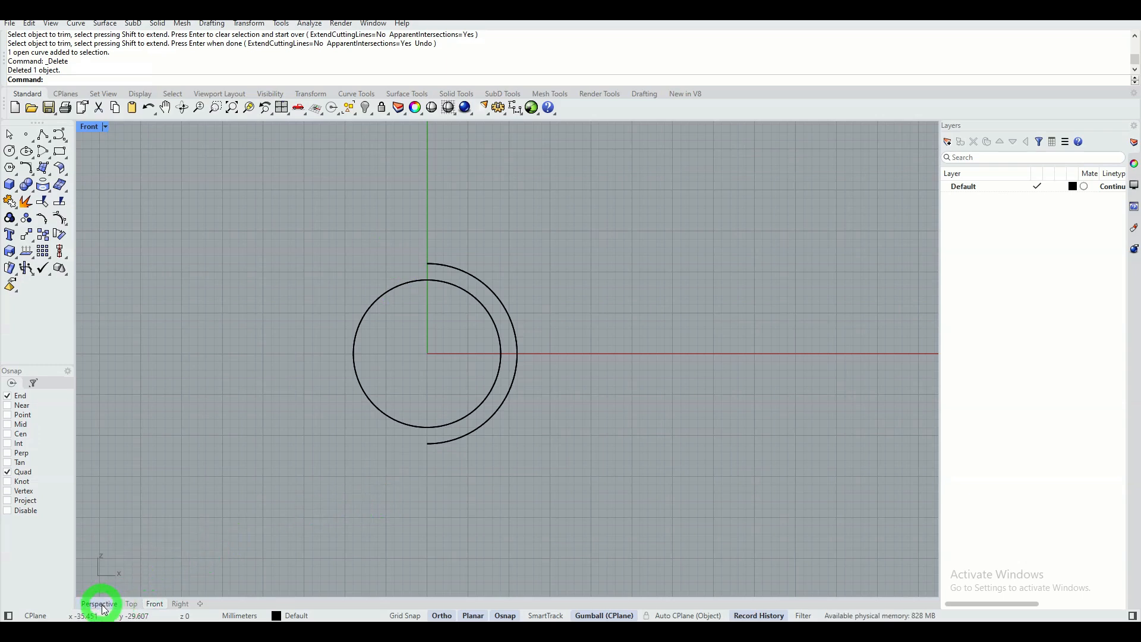
Draw a 5 mm line straight up from the top quadrant of the inner circle.
{"action": "left_click", "coordinate": [46, 143]}
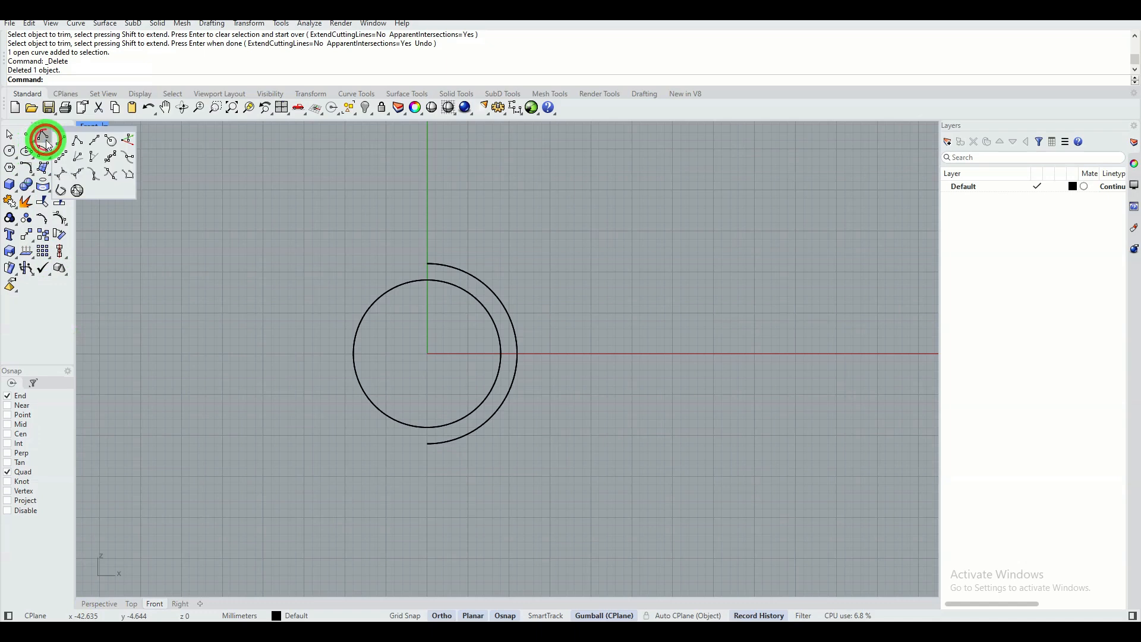
{"action": "left_click", "coordinate": [61, 142]}
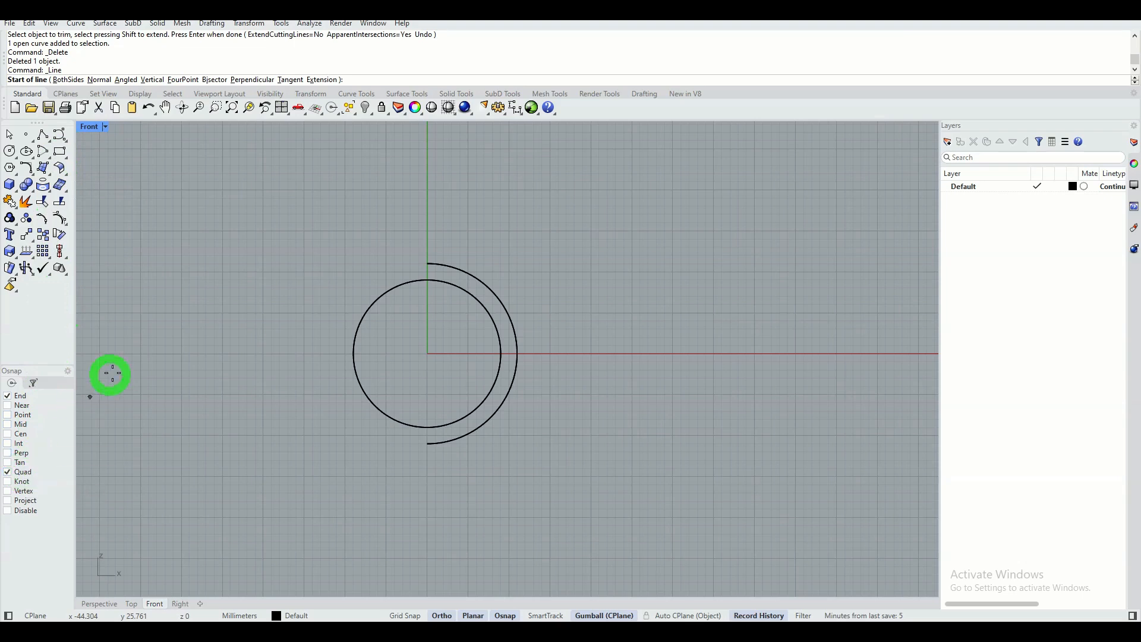
{"action": "left_click", "coordinate": [429, 279]}
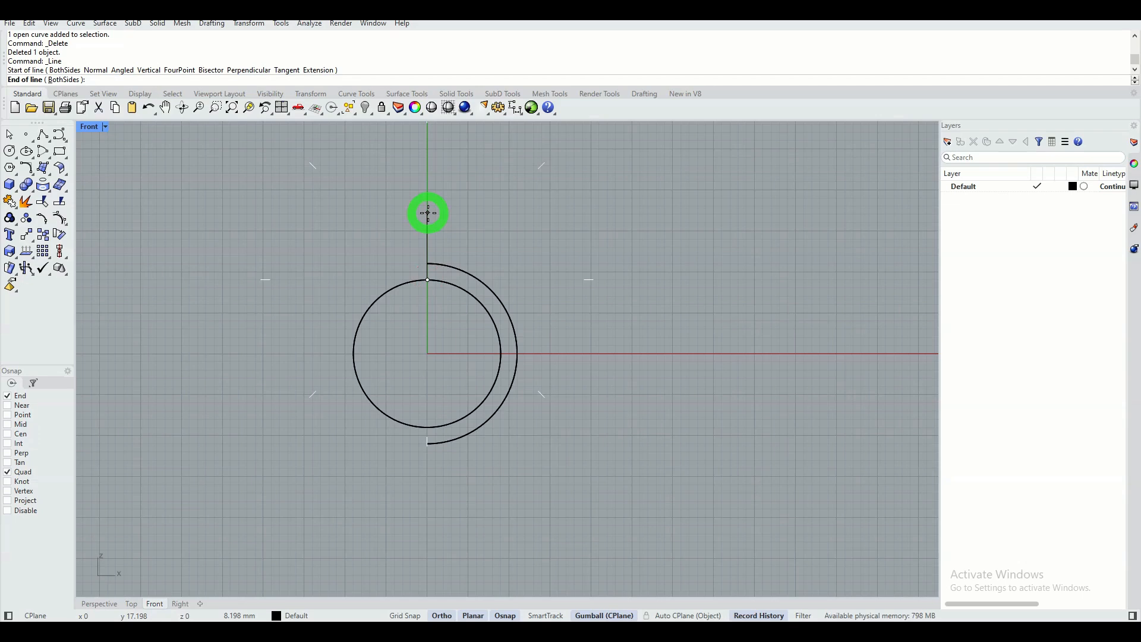
{"action": "type", "text": "5"}
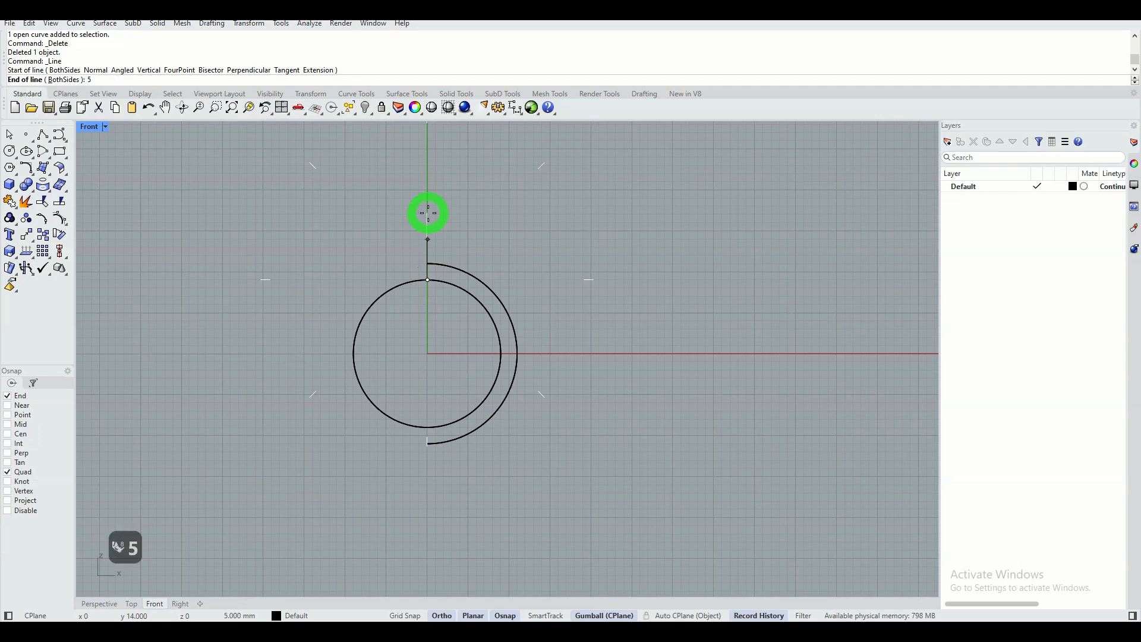
{"action": "key", "text": "Return"}
{"action": "key", "text": "Return"}
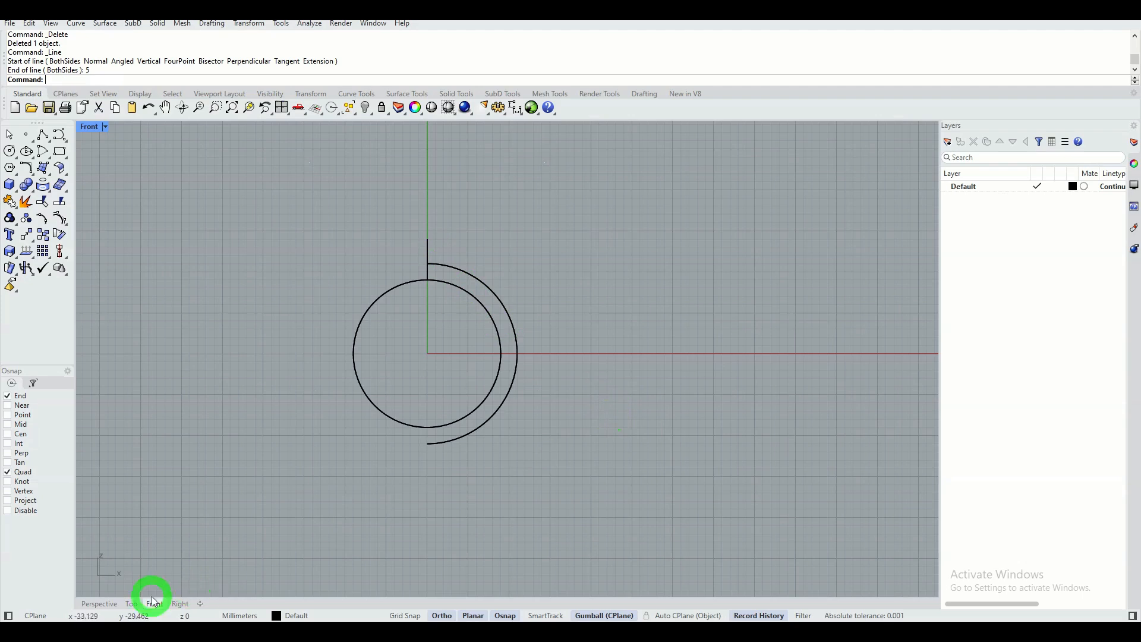
In the Perspective view, draw a straight polyline about 49 mm long along the Y direction from the outer arc's lower end.
{"action": "left_click", "coordinate": [102, 604]}
{"action": "scroll", "coordinate": [538, 432], "scroll_direction": "up", "scroll_amount": 3}
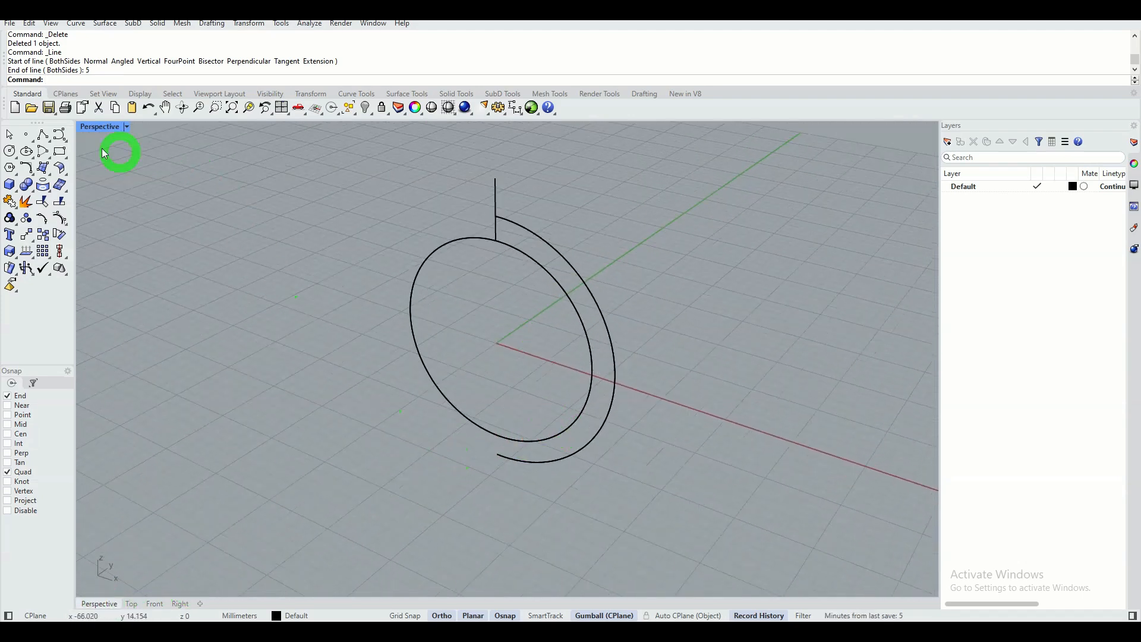
{"action": "left_click", "coordinate": [41, 137]}
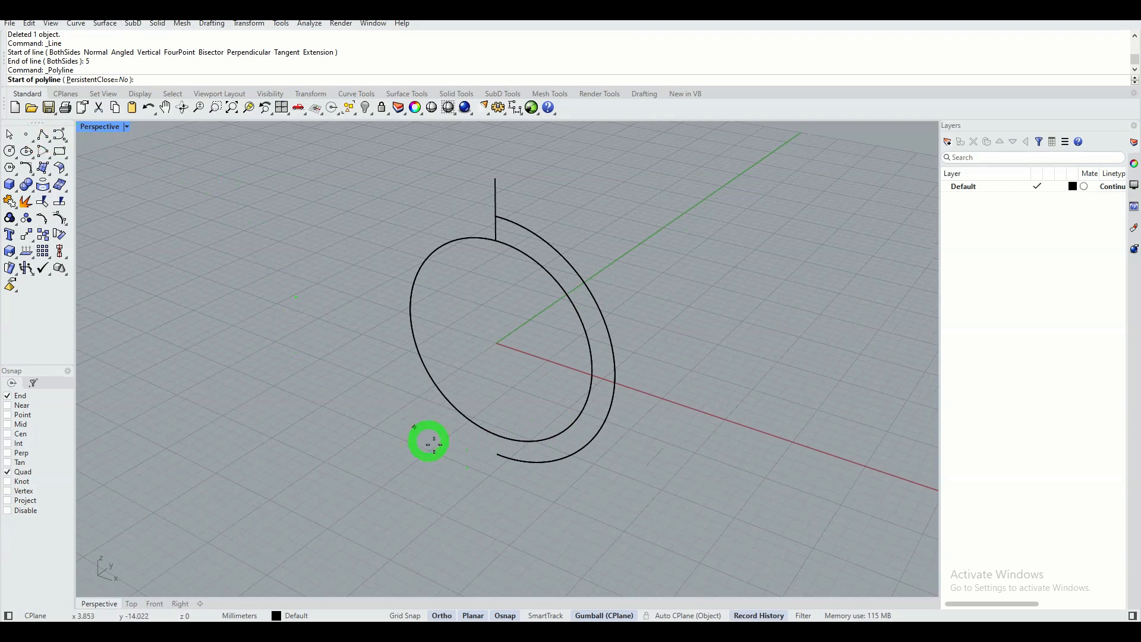
{"action": "left_click", "coordinate": [503, 454]}
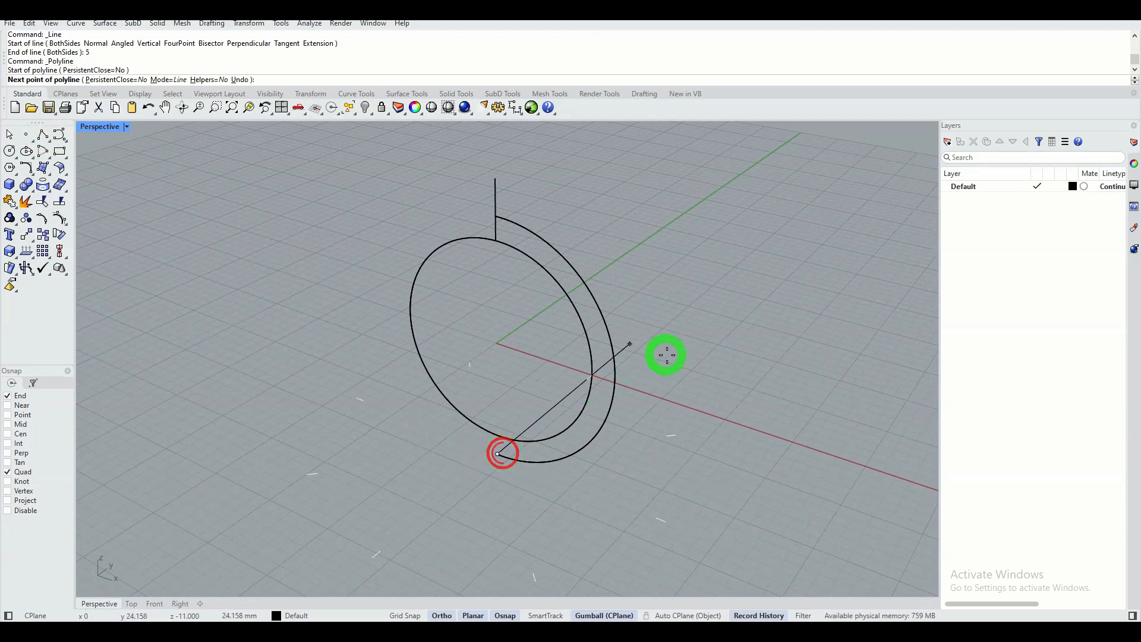
{"action": "left_click", "coordinate": [724, 264]}
{"action": "right_click", "coordinate": [755, 339]}
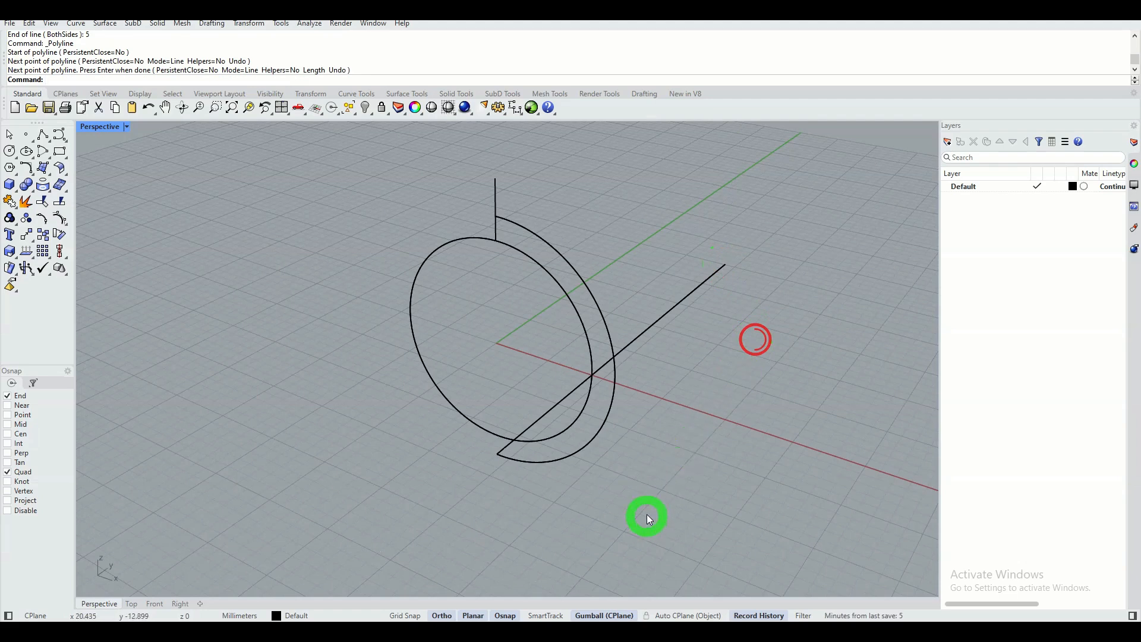
Draw a horizontal ellipse centred on the upper end of the 5 mm line, with semi-axes of 6 mm along X and 4 mm along Y.
{"action": "right_click_drag", "start_coordinate": [649, 519], "coordinate": [662, 461]}
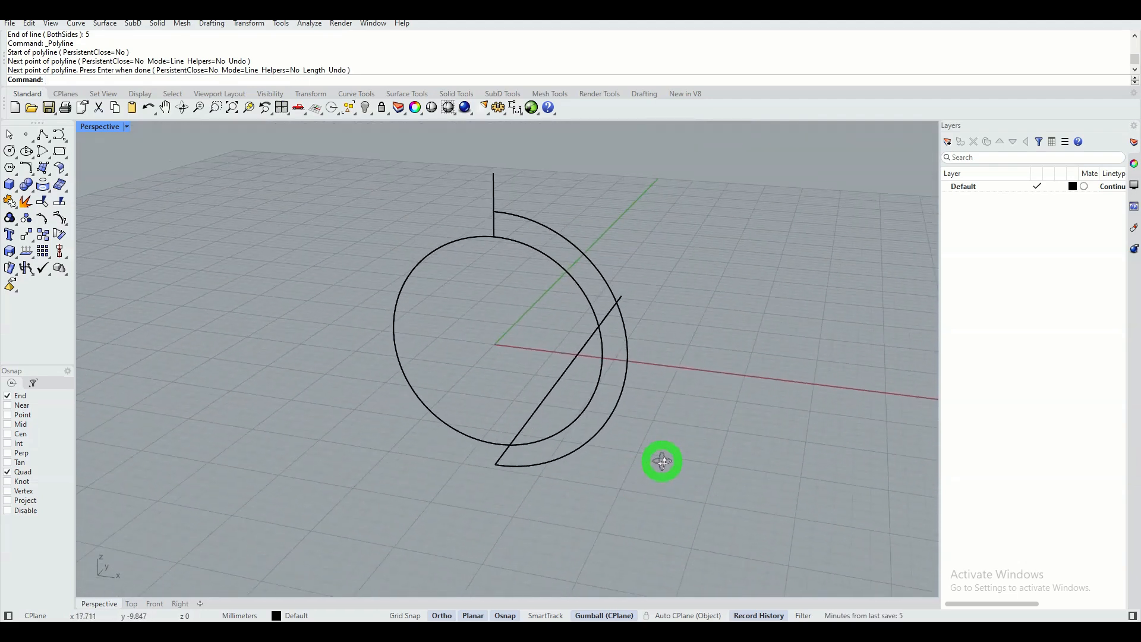
{"action": "scroll", "coordinate": [651, 408], "scroll_direction": "up", "scroll_amount": 2}
{"action": "scroll", "coordinate": [651, 408], "scroll_direction": "down", "scroll_amount": 2}
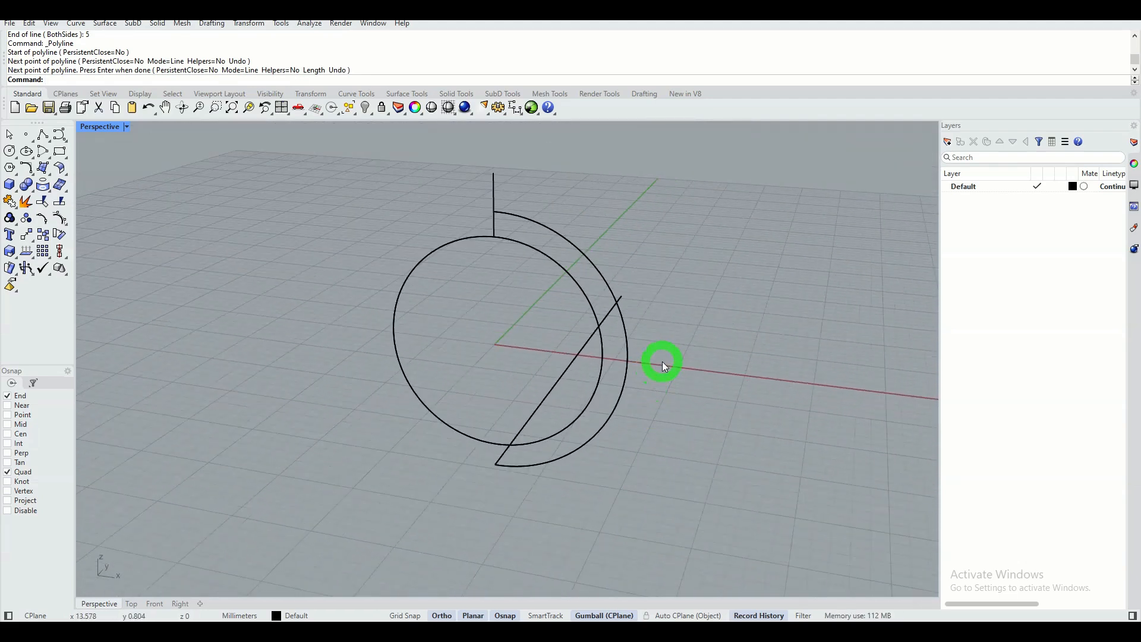
{"action": "right_click_drag", "start_coordinate": [663, 362], "coordinate": [657, 400], "text": "shift"}
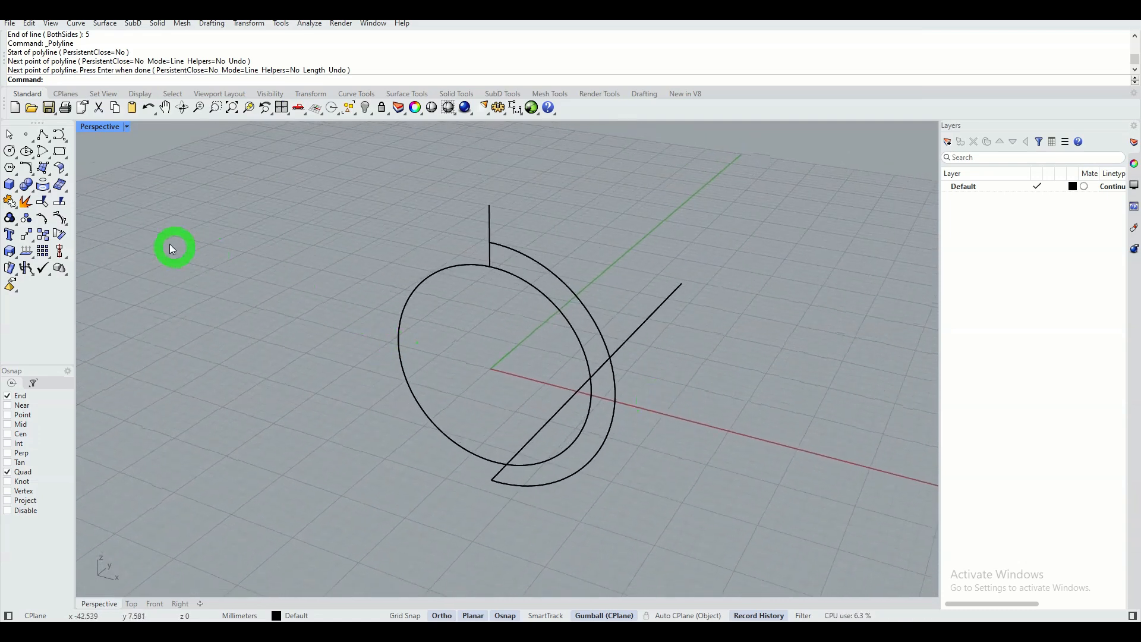
{"action": "left_click", "coordinate": [27, 152]}
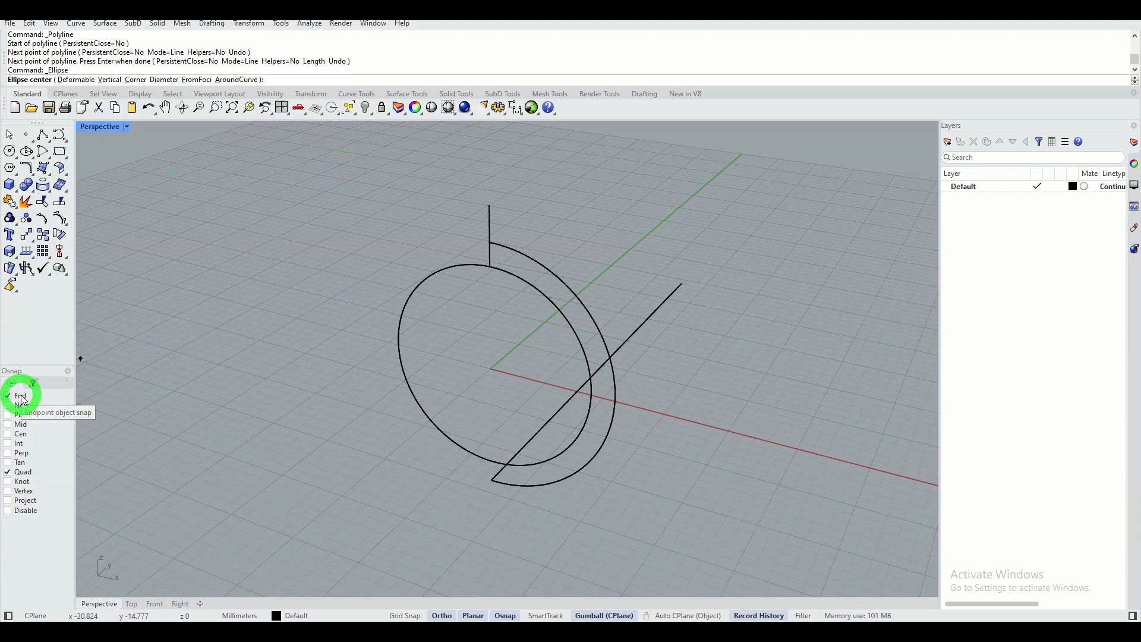
{"action": "left_click", "coordinate": [489, 203]}
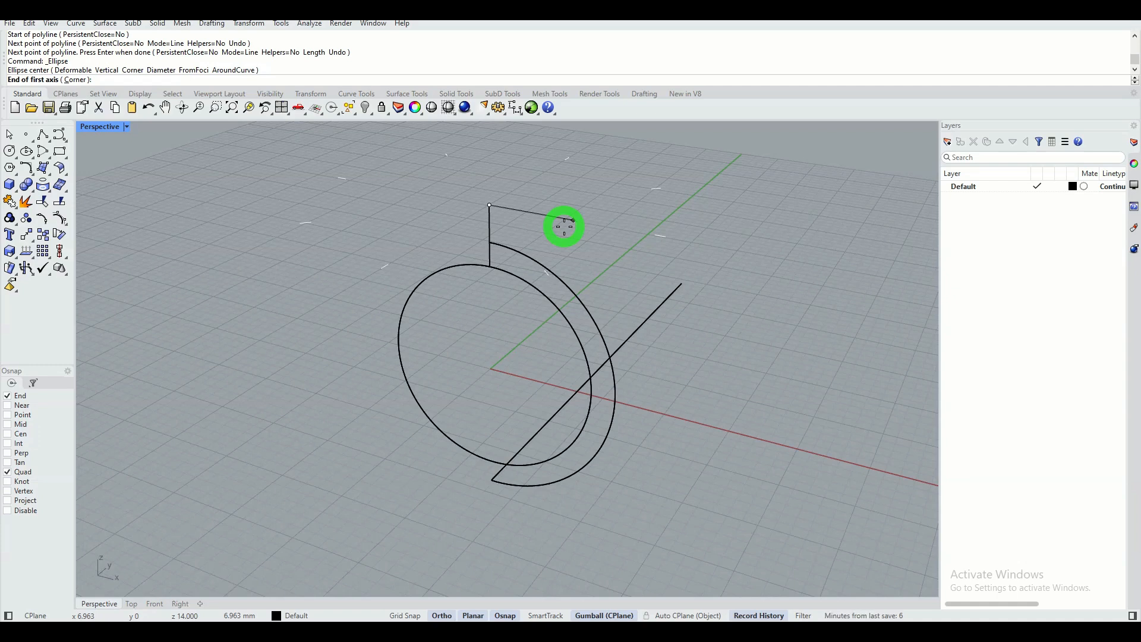
{"action": "type", "text": "6"}
{"action": "key", "text": "Return"}
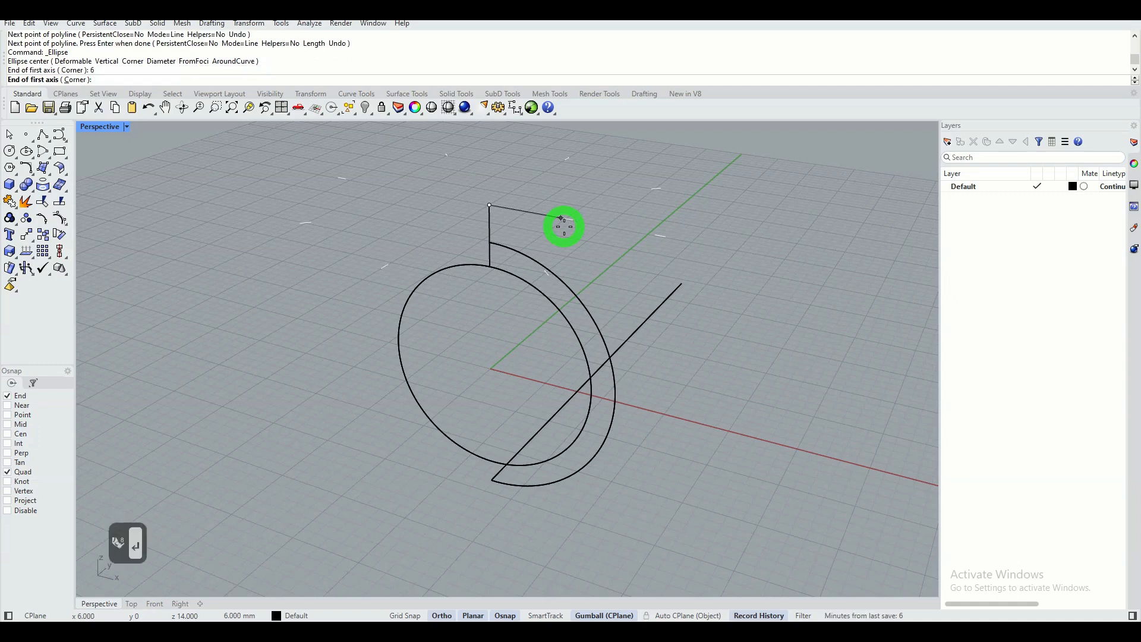
{"action": "key", "text": "Return"}
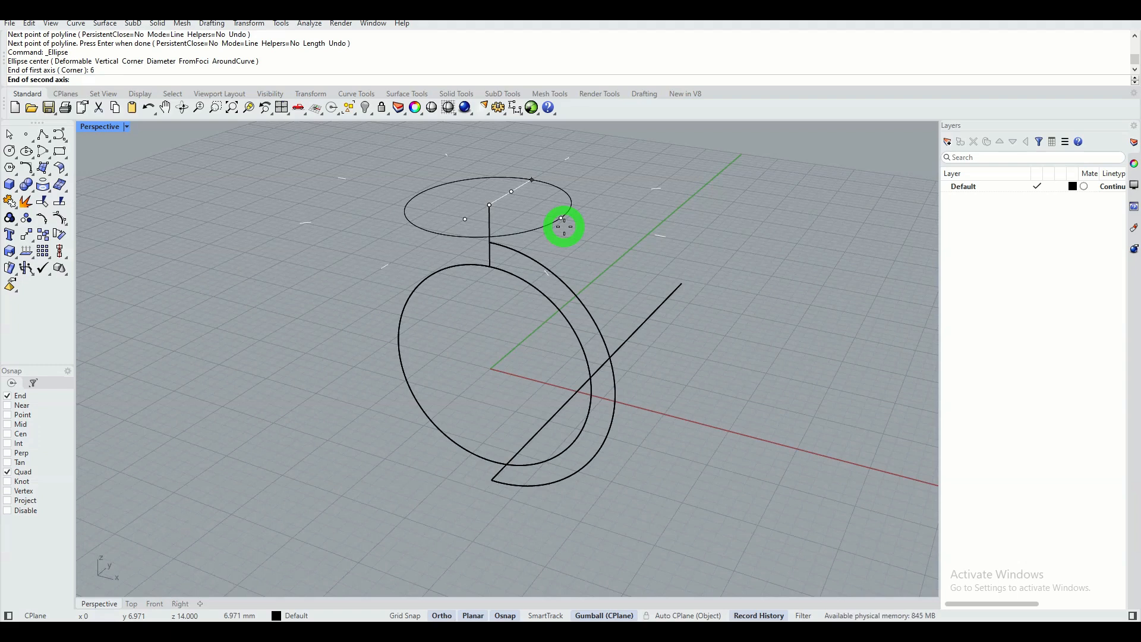
{"action": "type", "text": "4"}
{"action": "key", "text": "Return"}
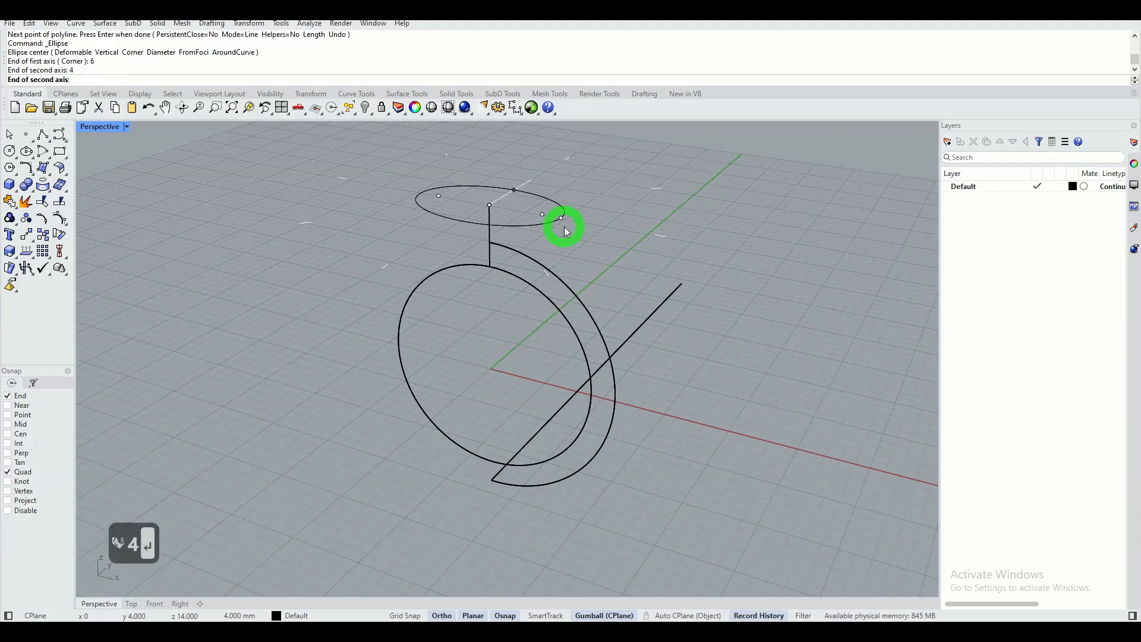
{"action": "key", "text": "Return"}
Start an adjustable curve blend from the outer arc's lower end to a point at the ellipse's quadrant on the negative X side.
{"action": "mouse_move", "coordinate": [539, 266]}
{"action": "right_mouse_down"}
{"action": "mouse_move", "coordinate": [522, 356]}
{"action": "mouse_move", "coordinate": [547, 248]}
{"action": "right_mouse_up"}
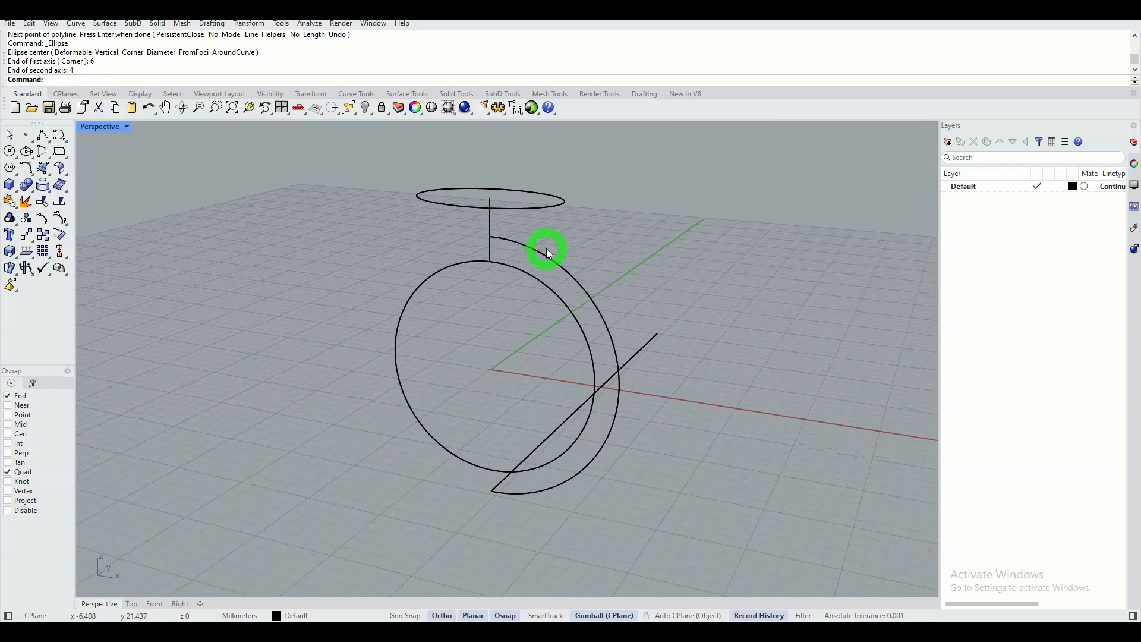
{"action": "left_click", "coordinate": [27, 170]}
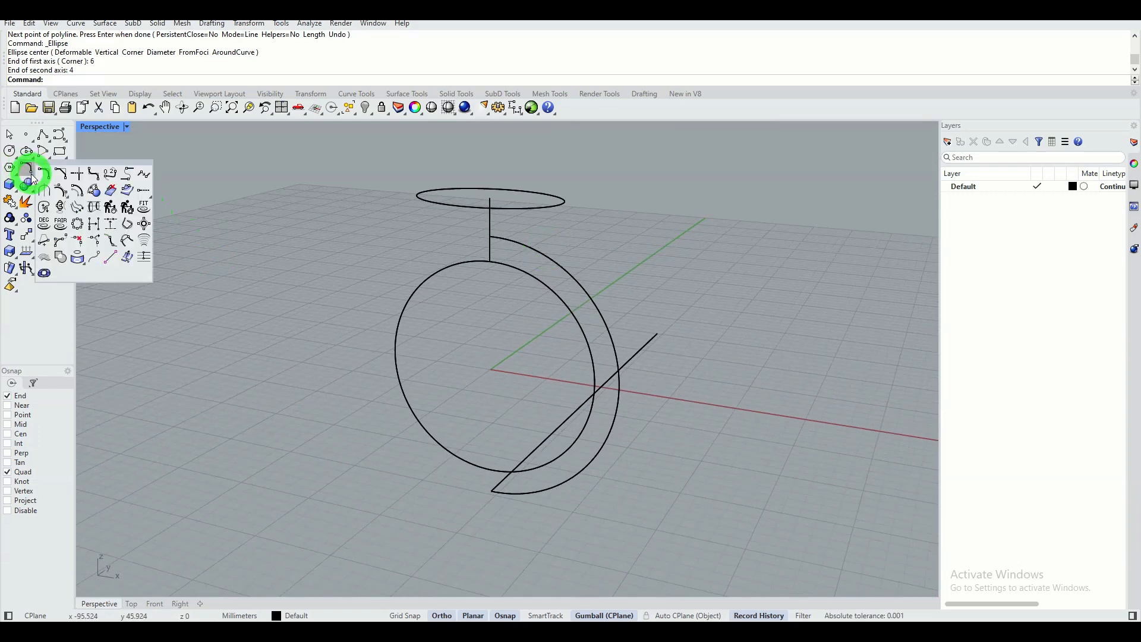
{"action": "left_click", "coordinate": [111, 175]}
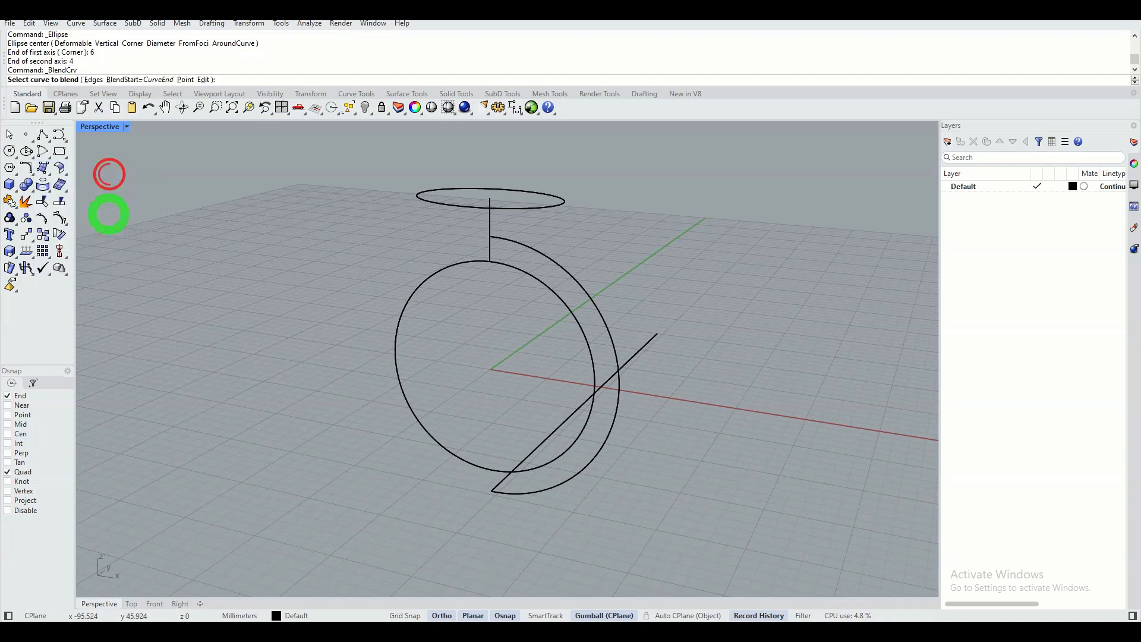
{"action": "left_click", "coordinate": [507, 497]}
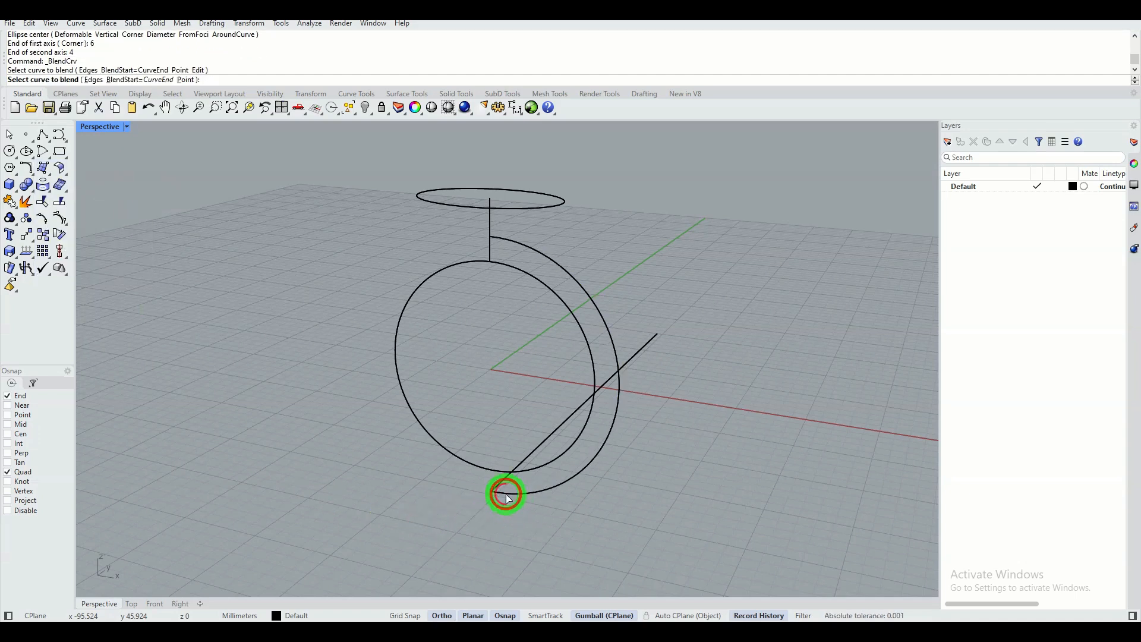
{"action": "left_click", "coordinate": [184, 81]}
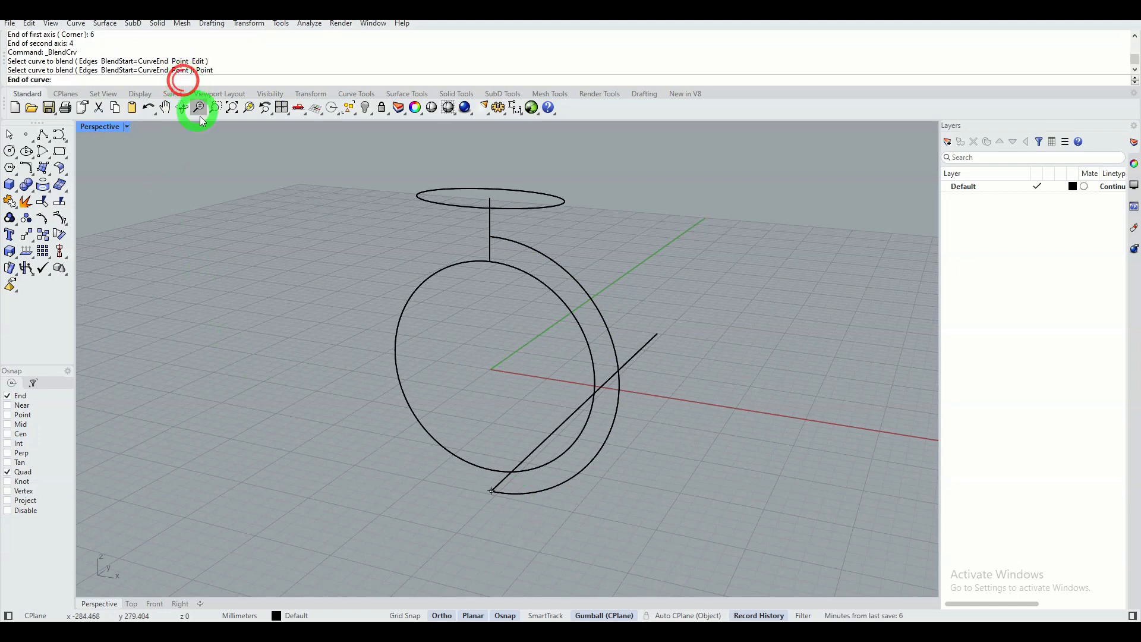
{"action": "mouse_move", "coordinate": [418, 195]}
{"action": "right_mouse_down"}
{"action": "mouse_move", "coordinate": [438, 232]}
{"action": "mouse_move", "coordinate": [419, 209]}
{"action": "right_mouse_up"}
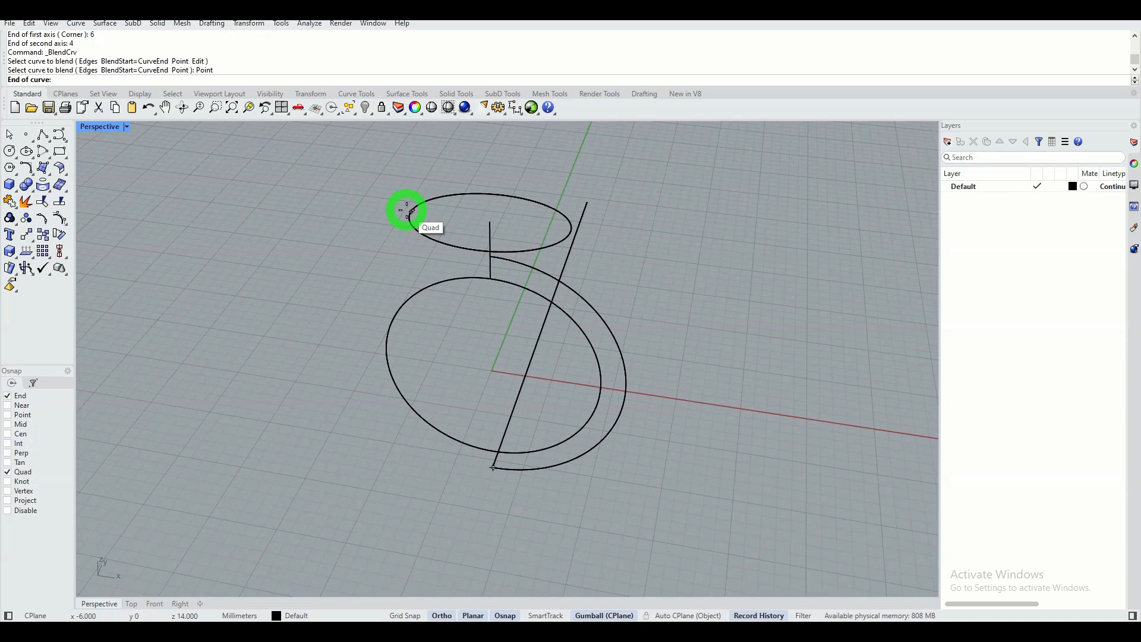
{"action": "left_click", "coordinate": [407, 211]}
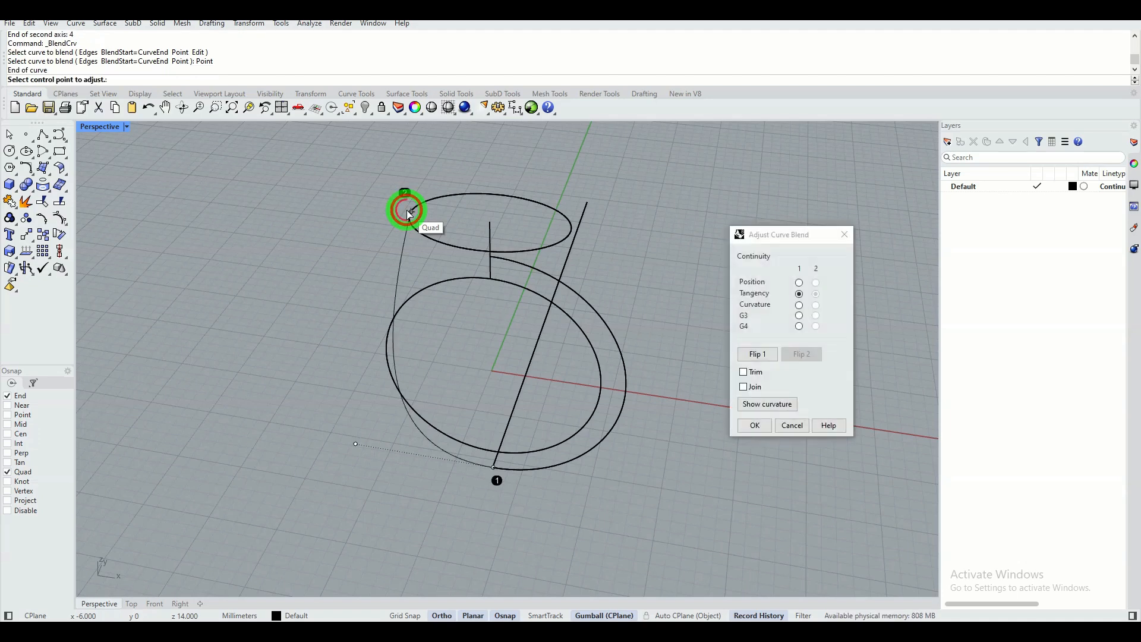
In the Front view, give the blend curvature continuity, move its handles to about (-9.1, -11) and (-17.8, 0.3), and accept it.
{"action": "left_click", "coordinate": [156, 605]}
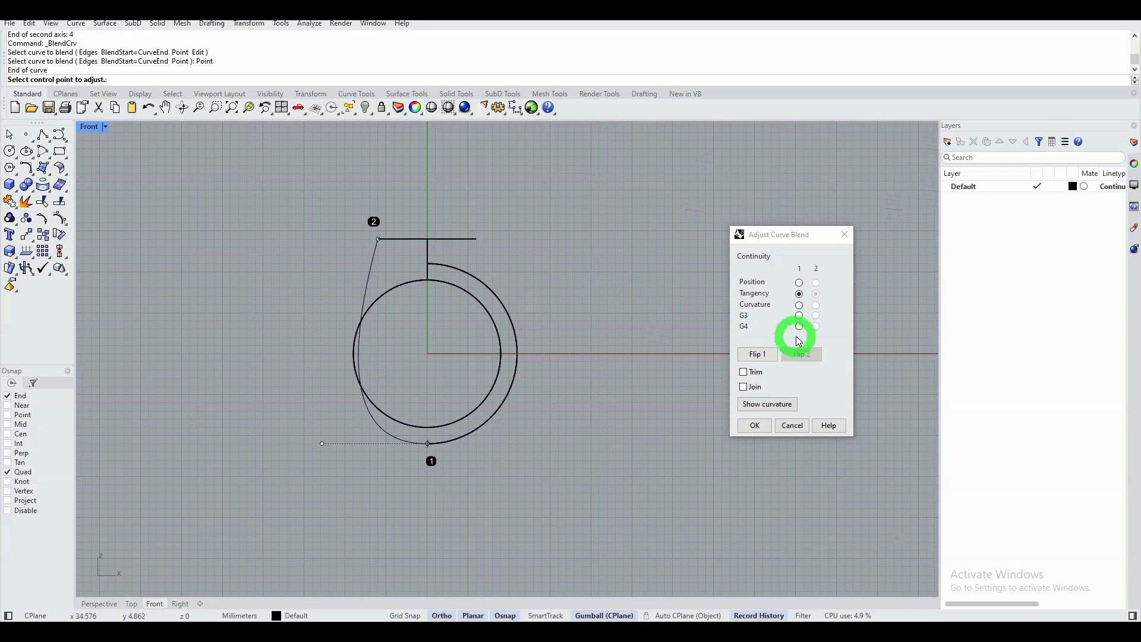
{"action": "left_click", "coordinate": [799, 306]}
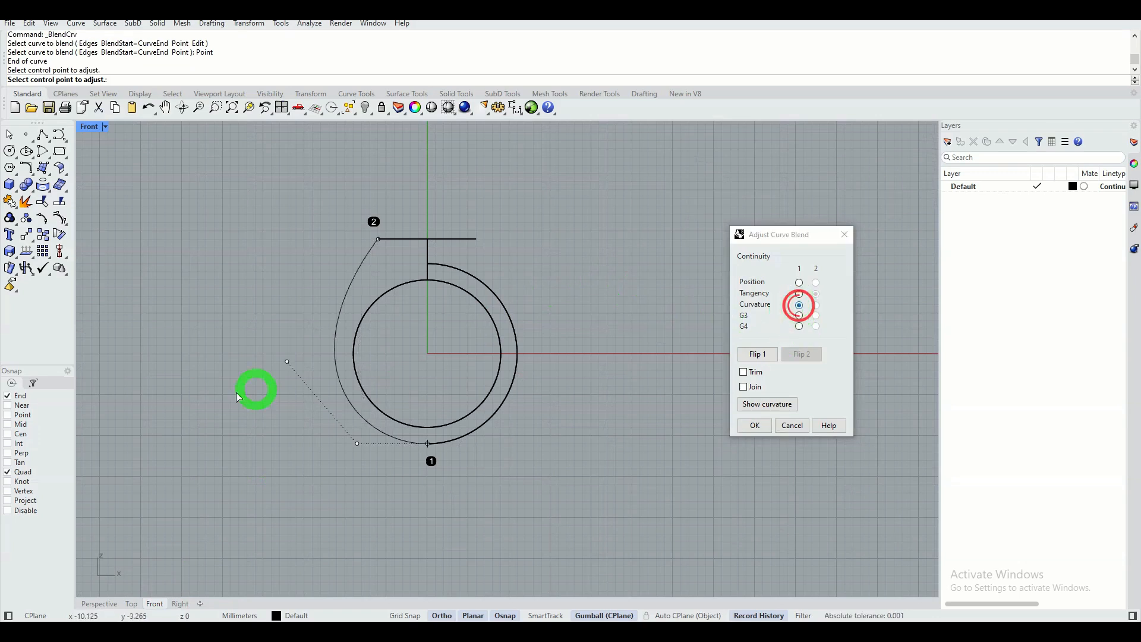
{"action": "scroll", "coordinate": [301, 344], "scroll_direction": "up", "scroll_amount": 2}
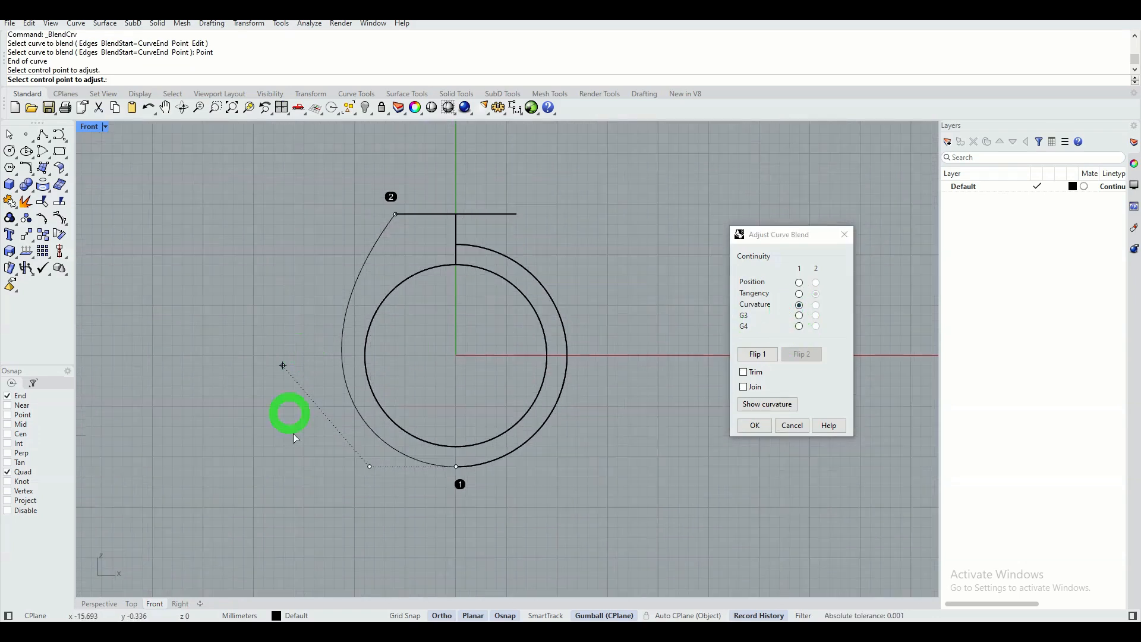
{"action": "left_click", "coordinate": [370, 466]}
{"action": "left_click", "coordinate": [364, 467]}
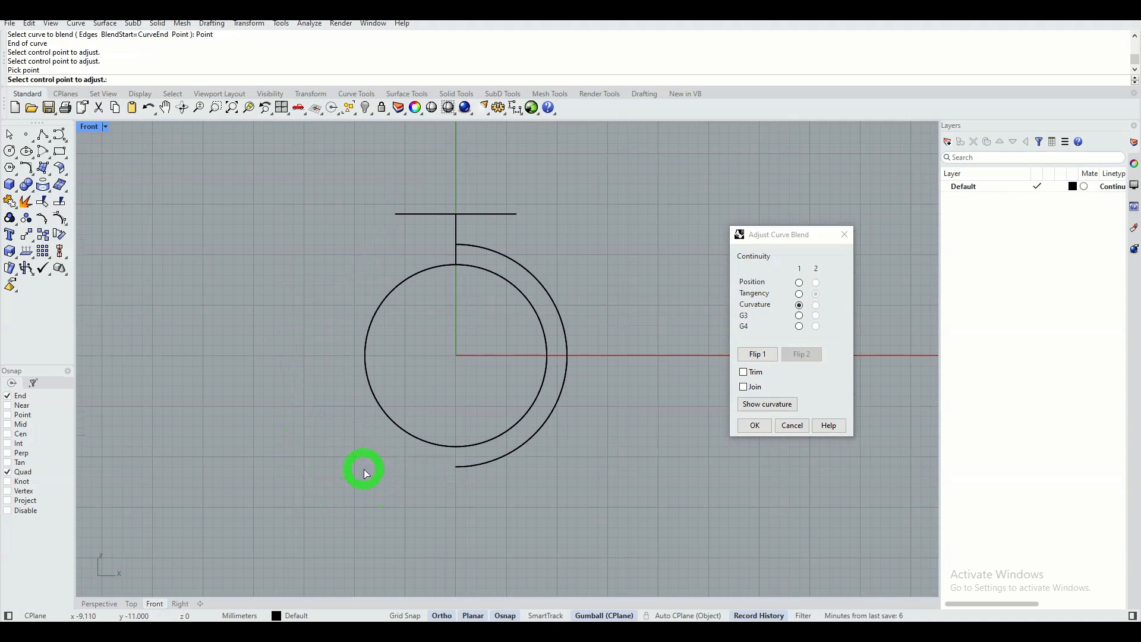
{"action": "left_click", "coordinate": [273, 353]}
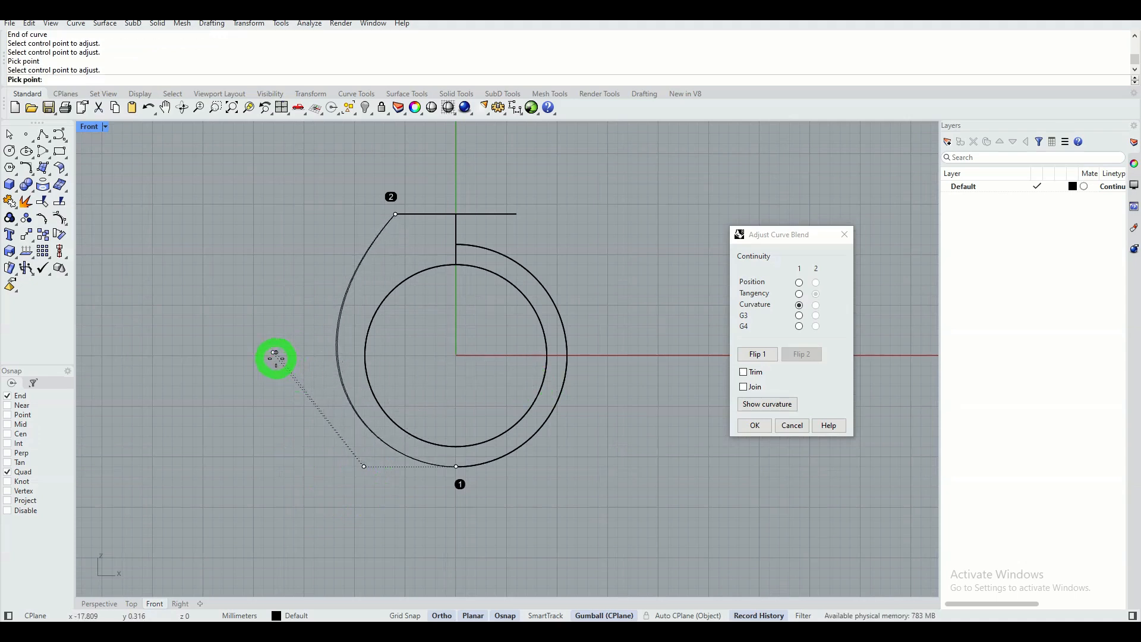
{"action": "left_click", "coordinate": [275, 356]}
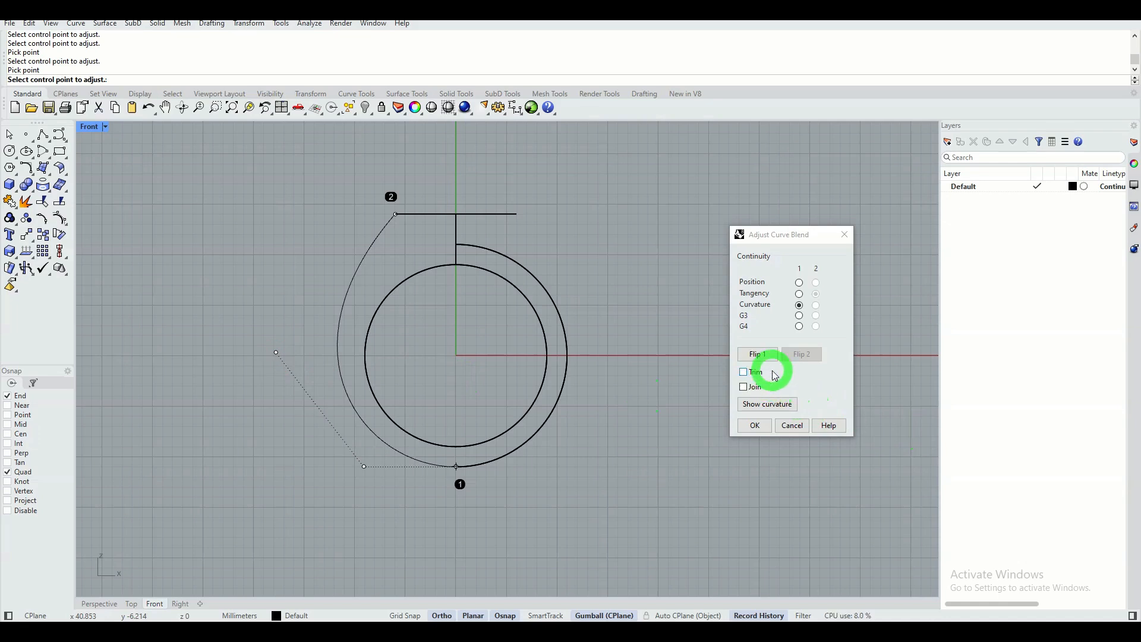
{"action": "left_click", "coordinate": [754, 426]}
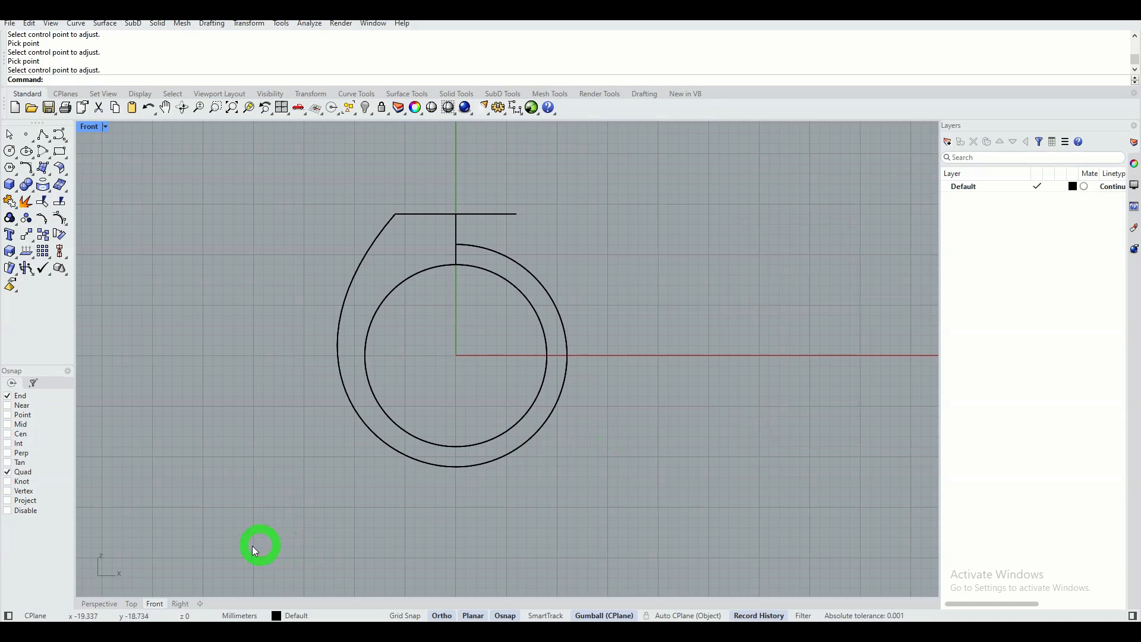
In the Perspective view, start an adjustable curve blend from the straight polyline's lower end to a point at the ellipse's negative-Y quadrant.
{"action": "left_click", "coordinate": [98, 603]}
{"action": "right_click_drag", "start_coordinate": [453, 435], "coordinate": [413, 399]}
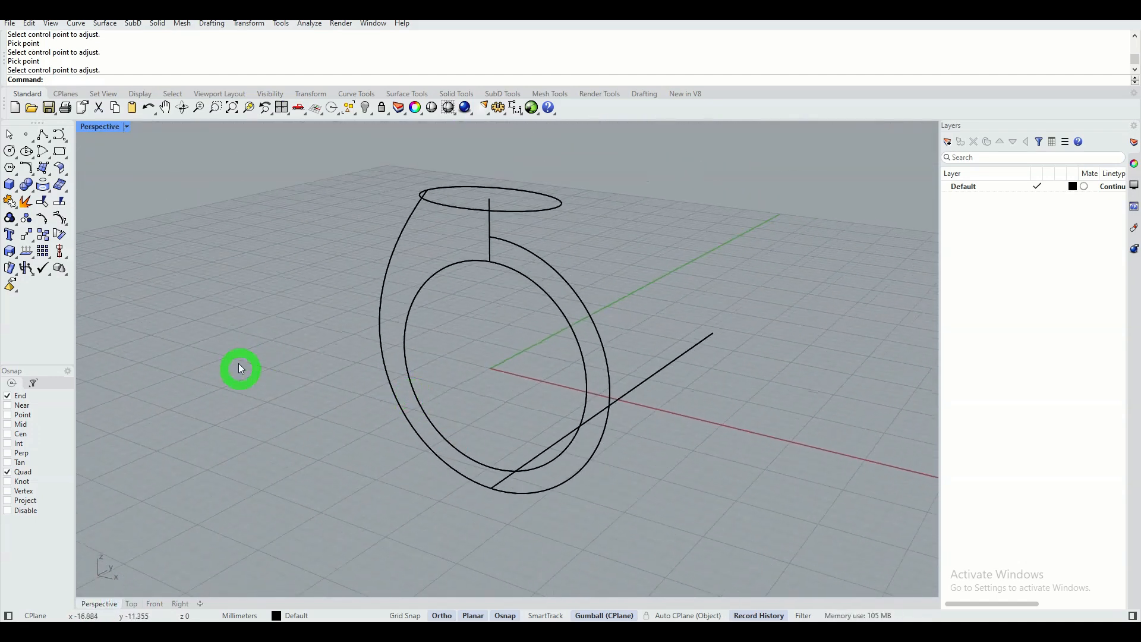
{"action": "right_click", "coordinate": [230, 53]}
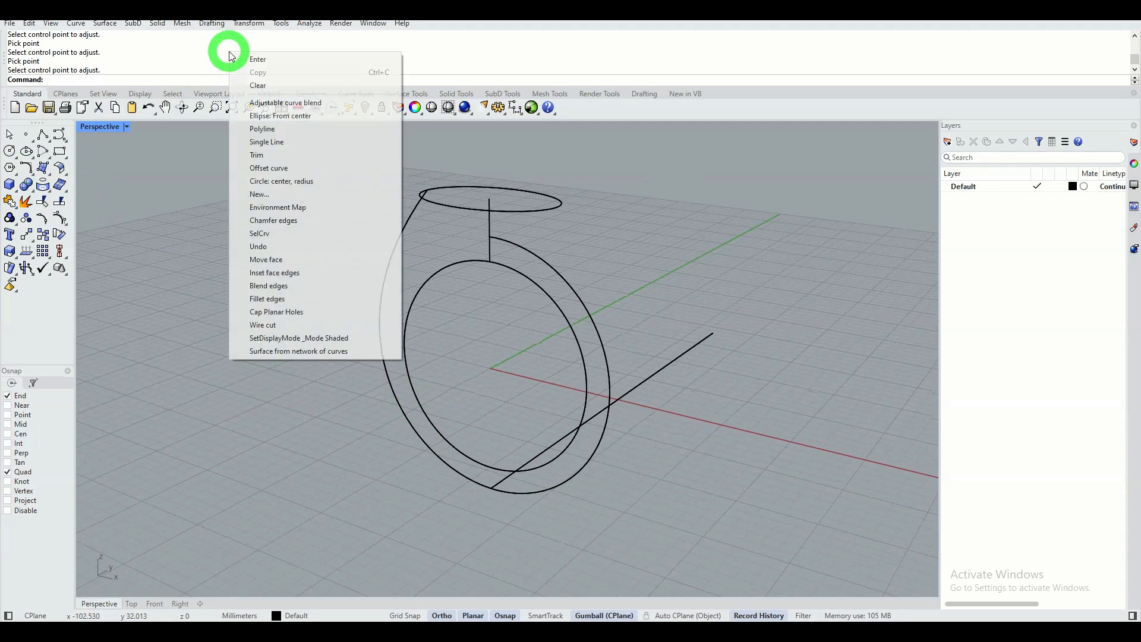
{"action": "left_click", "coordinate": [324, 104]}
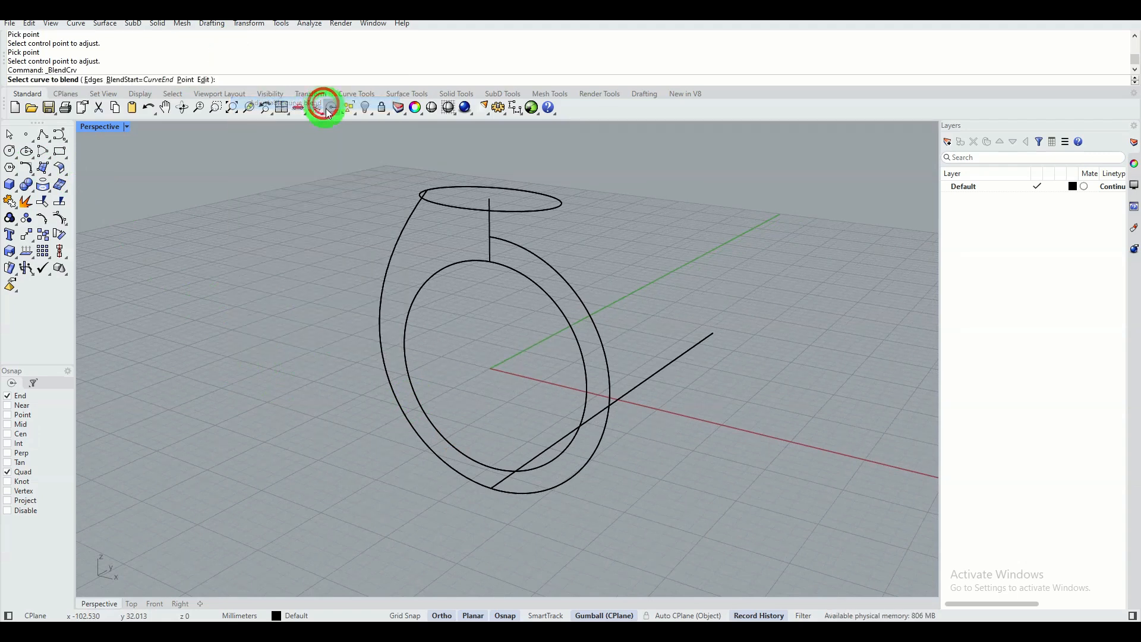
{"action": "left_click", "coordinate": [503, 482]}
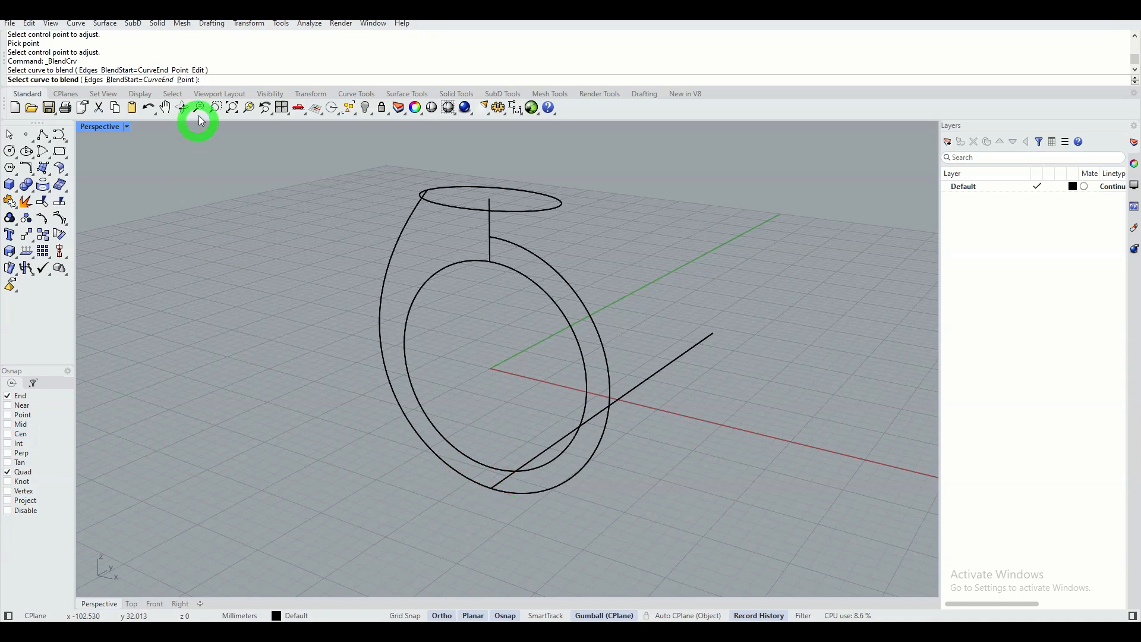
{"action": "left_click", "coordinate": [189, 80]}
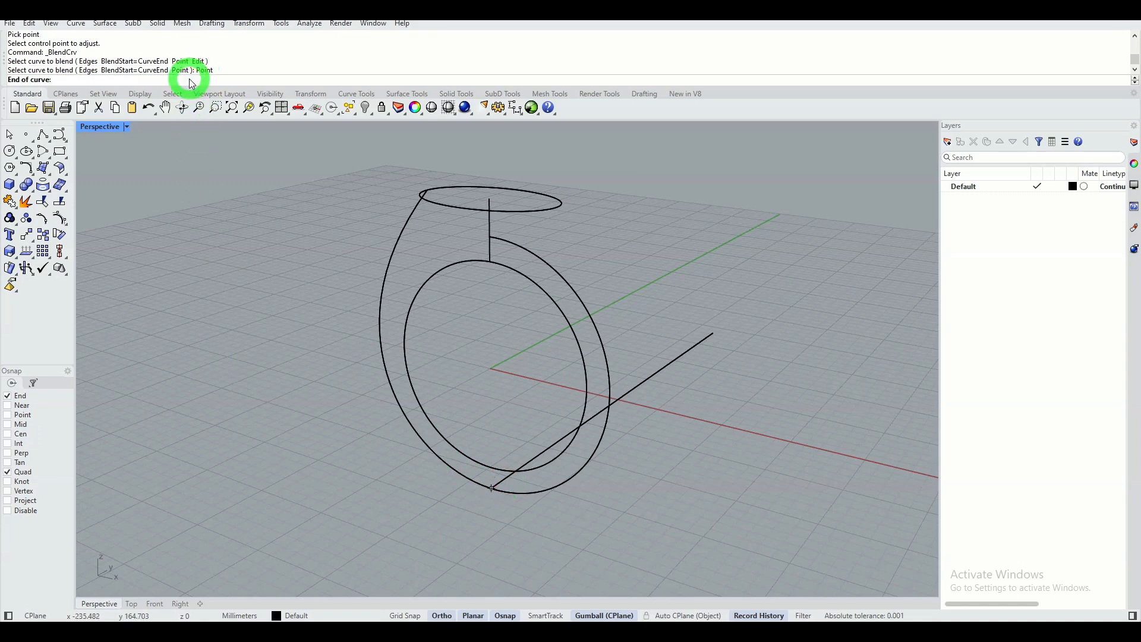
{"action": "left_click", "coordinate": [462, 209]}
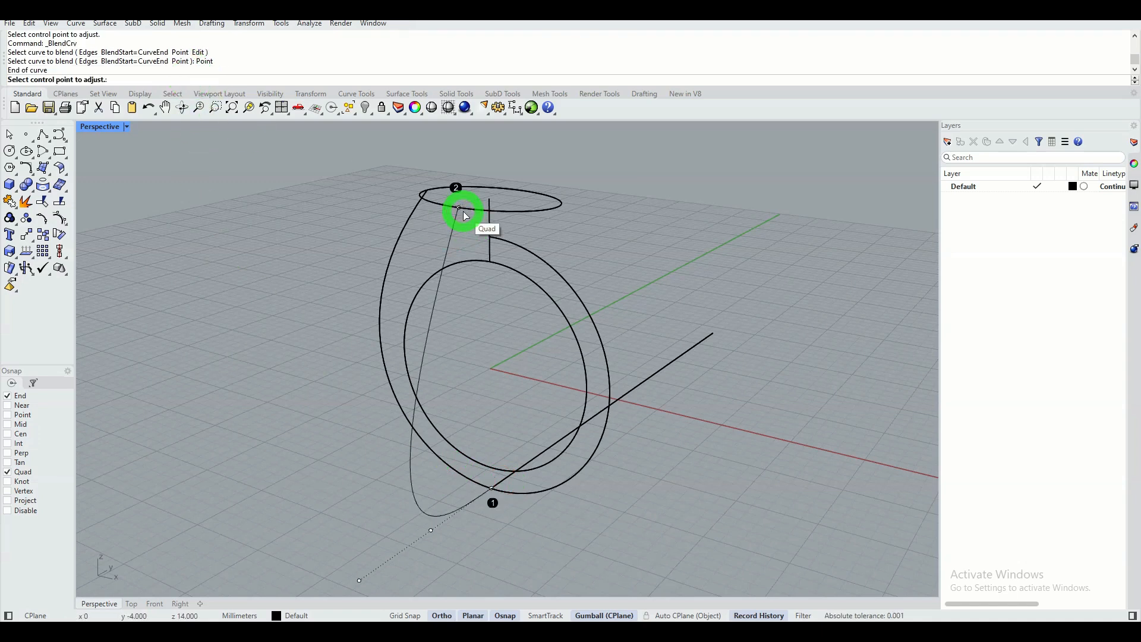
In the Right view, set the blend to Tangency, pull its handle closer to the polyline's end for a narrower bulge, and accept it.
{"action": "left_click", "coordinate": [180, 604]}
{"action": "scroll", "coordinate": [415, 406], "scroll_direction": "down", "scroll_amount": 2}
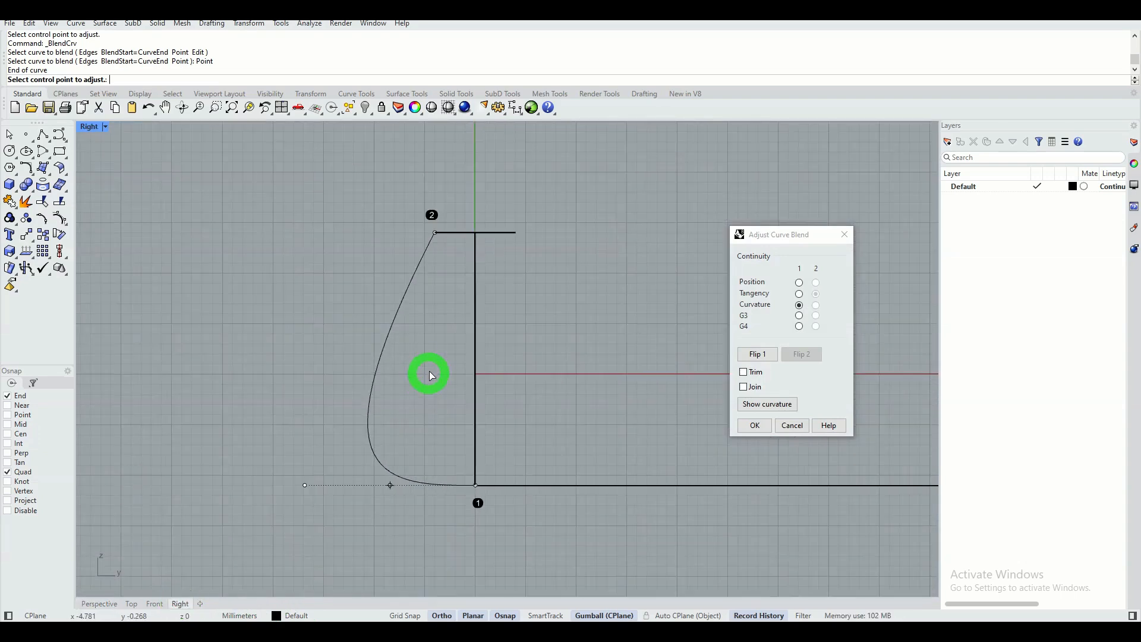
{"action": "right_click_drag", "start_coordinate": [428, 373], "coordinate": [383, 399]}
{"action": "scroll", "coordinate": [371, 395], "scroll_direction": "up", "scroll_amount": 2}
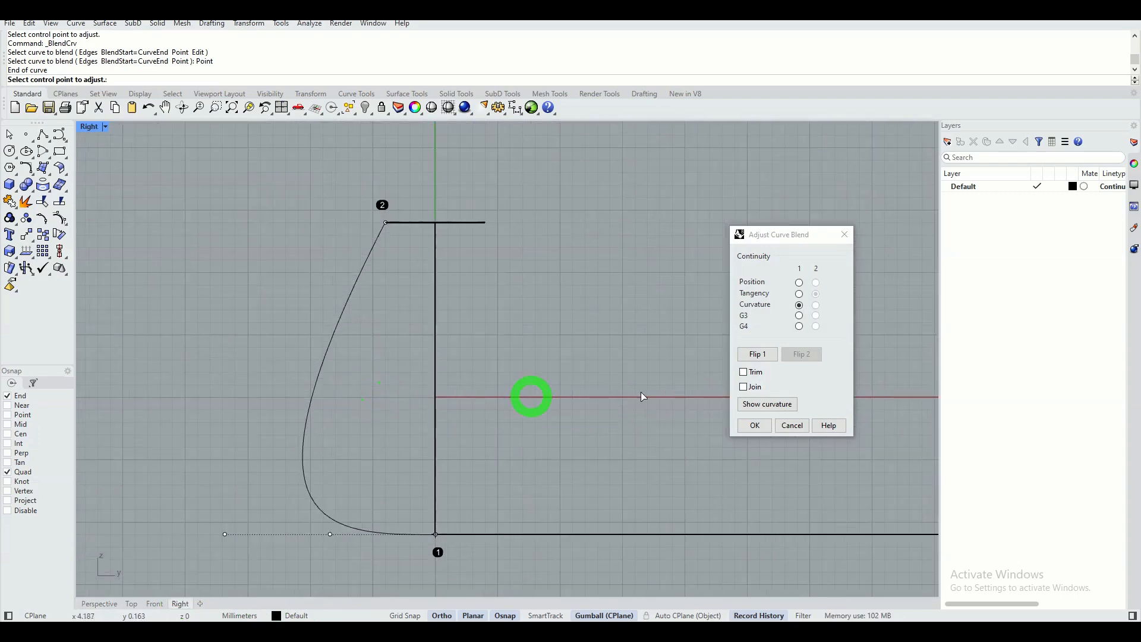
{"action": "left_click", "coordinate": [799, 295]}
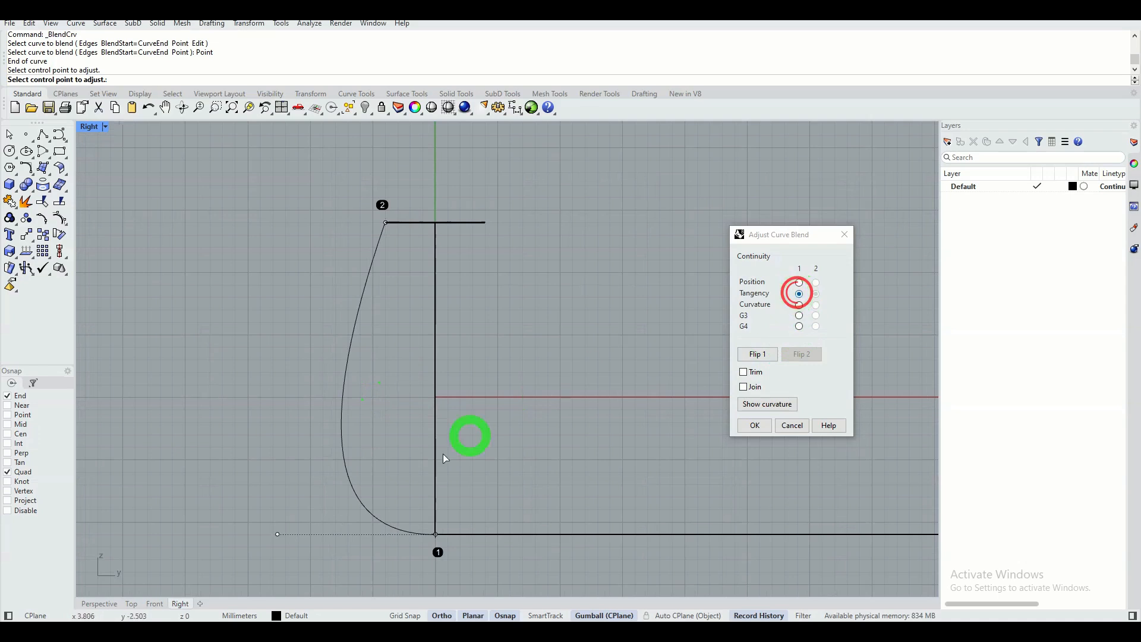
{"action": "left_click_drag", "start_coordinate": [303, 528], "coordinate": [365, 535]}
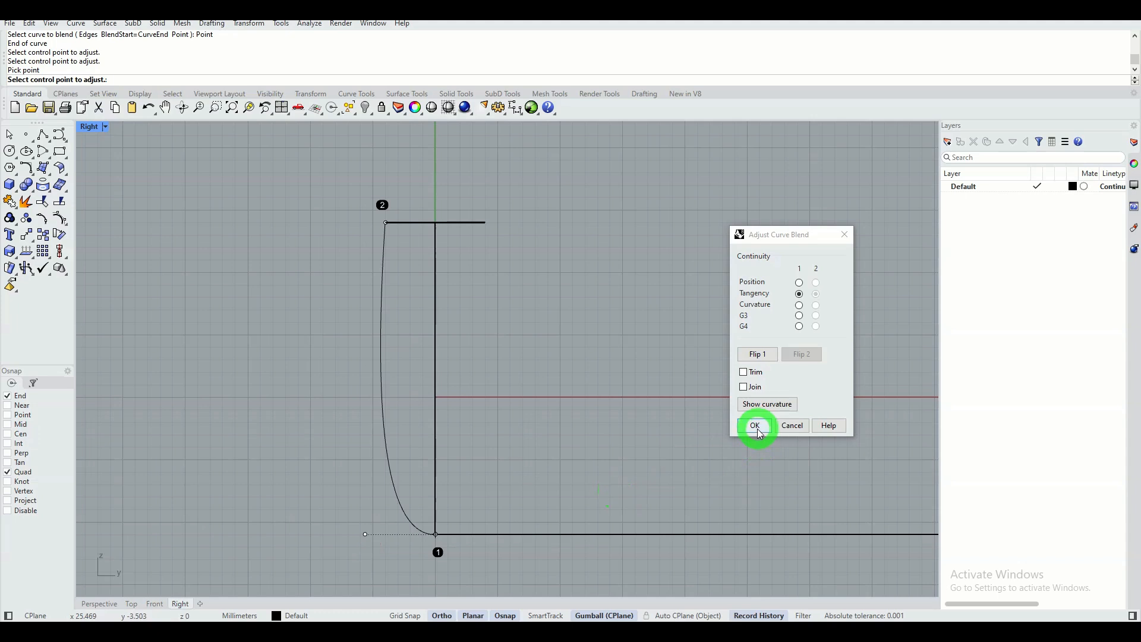
{"action": "left_click", "coordinate": [755, 425]}
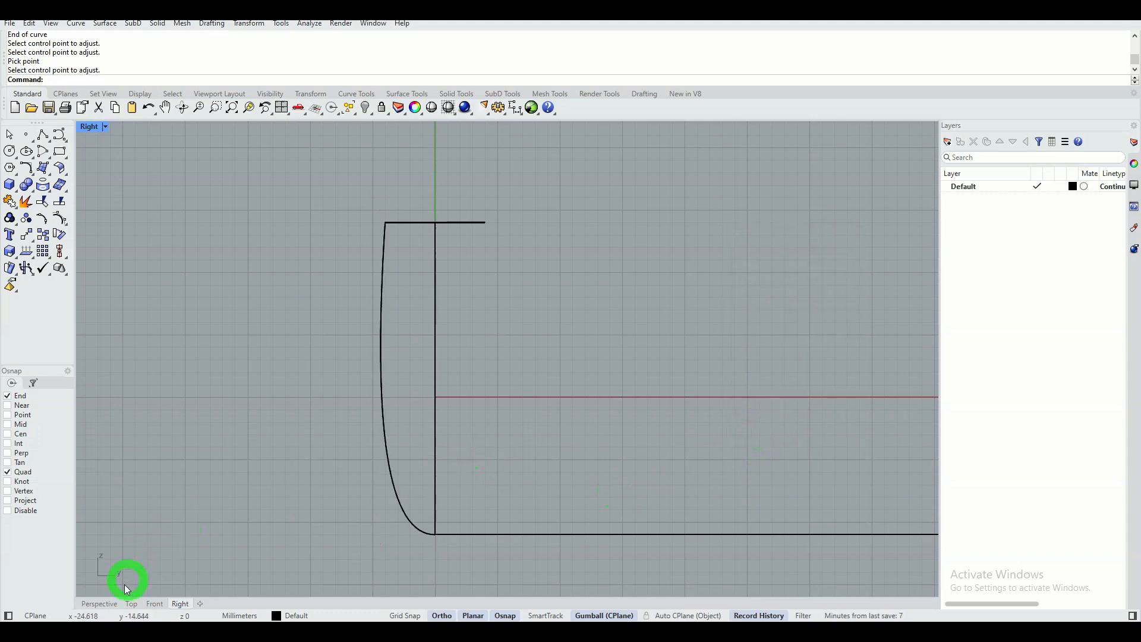
In the Perspective view, hide the outer half-circle arc, the straight polyline along Y and the 5 mm vertical line.
{"action": "left_click", "coordinate": [102, 609]}
{"action": "mouse_move", "coordinate": [326, 400]}
{"action": "right_mouse_down"}
{"action": "mouse_move", "coordinate": [291, 389]}
{"action": "mouse_move", "coordinate": [275, 404]}
{"action": "mouse_move", "coordinate": [280, 438]}
{"action": "mouse_move", "coordinate": [349, 410]}
{"action": "mouse_move", "coordinate": [359, 384]}
{"action": "mouse_move", "coordinate": [327, 405]}
{"action": "right_mouse_up"}
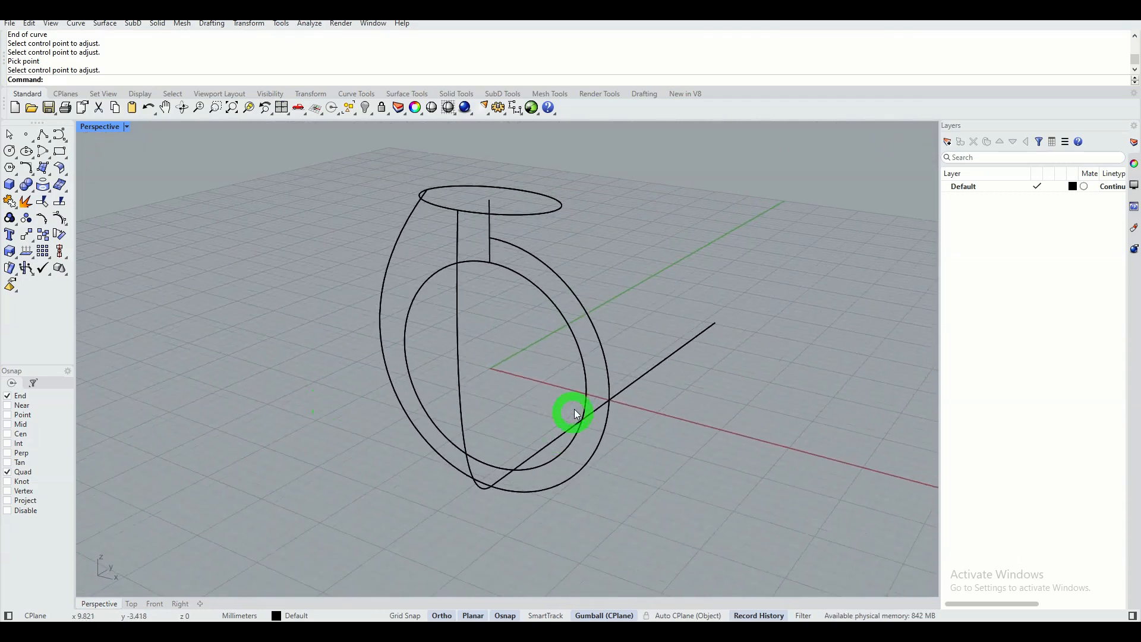
{"action": "left_click", "coordinate": [585, 308]}
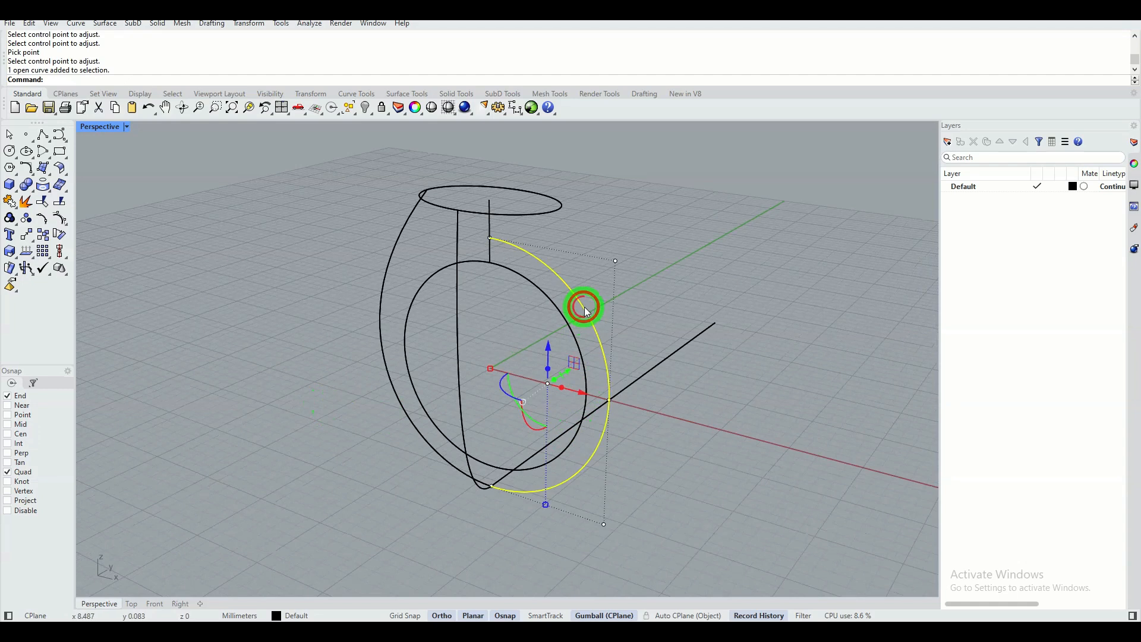
{"action": "left_click", "coordinate": [675, 357], "text": "shift"}
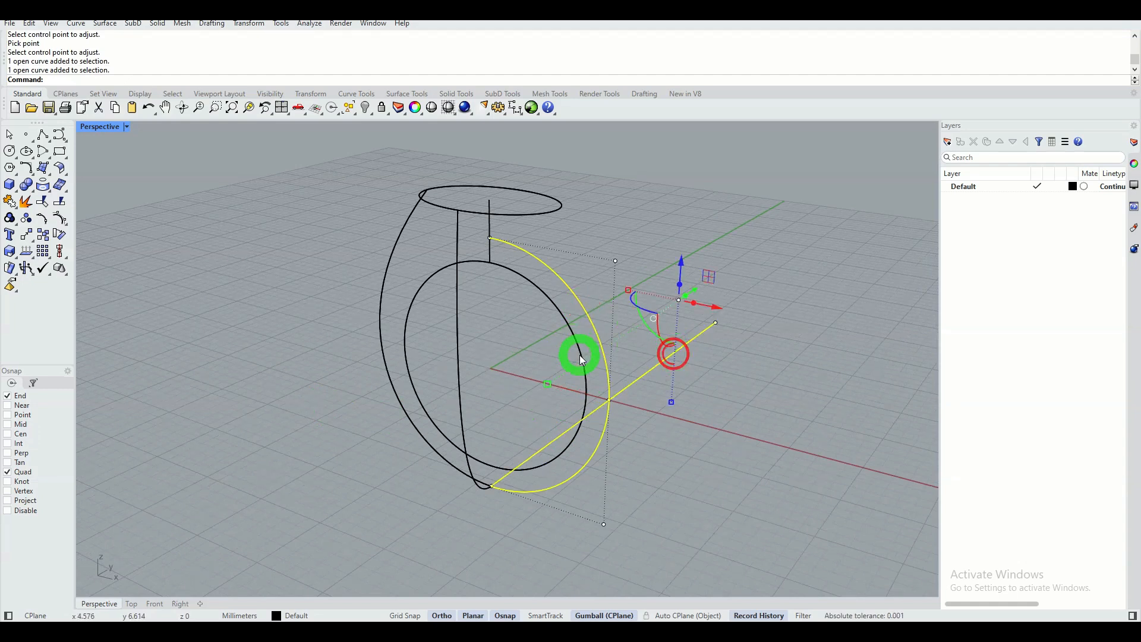
{"action": "left_click", "coordinate": [490, 227], "text": "shift"}
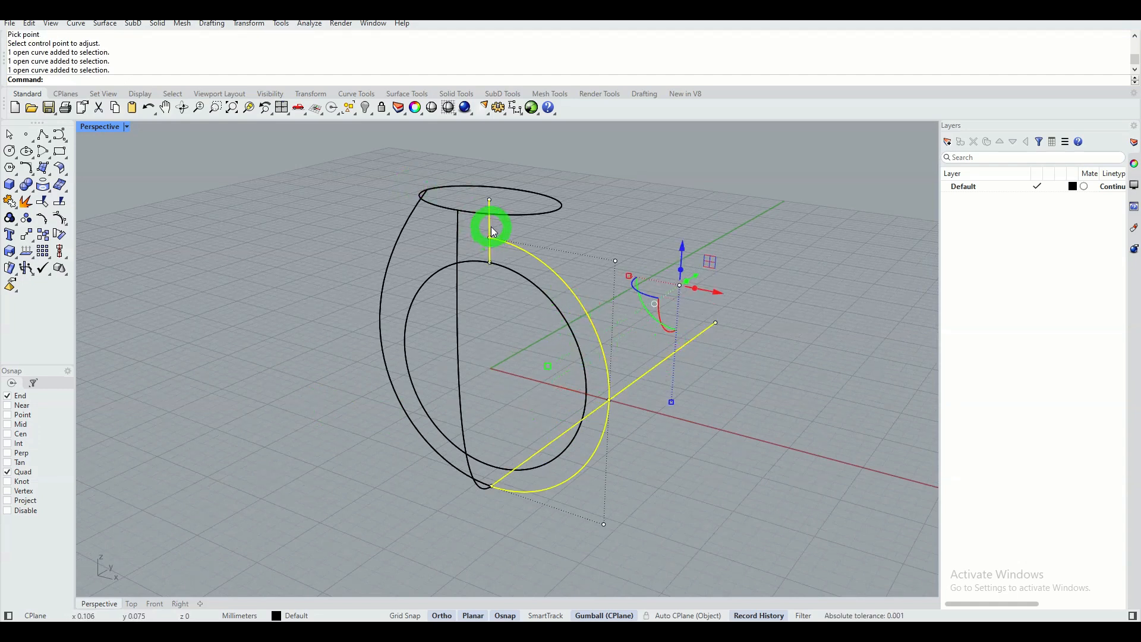
{"action": "left_click", "coordinate": [366, 107]}
Mirror a copy of the negative-Y blend curve across the X axis to the opposite side of the ellipse.
{"action": "right_click_drag", "start_coordinate": [520, 395], "coordinate": [486, 380]}
{"action": "left_click", "coordinate": [455, 336]}
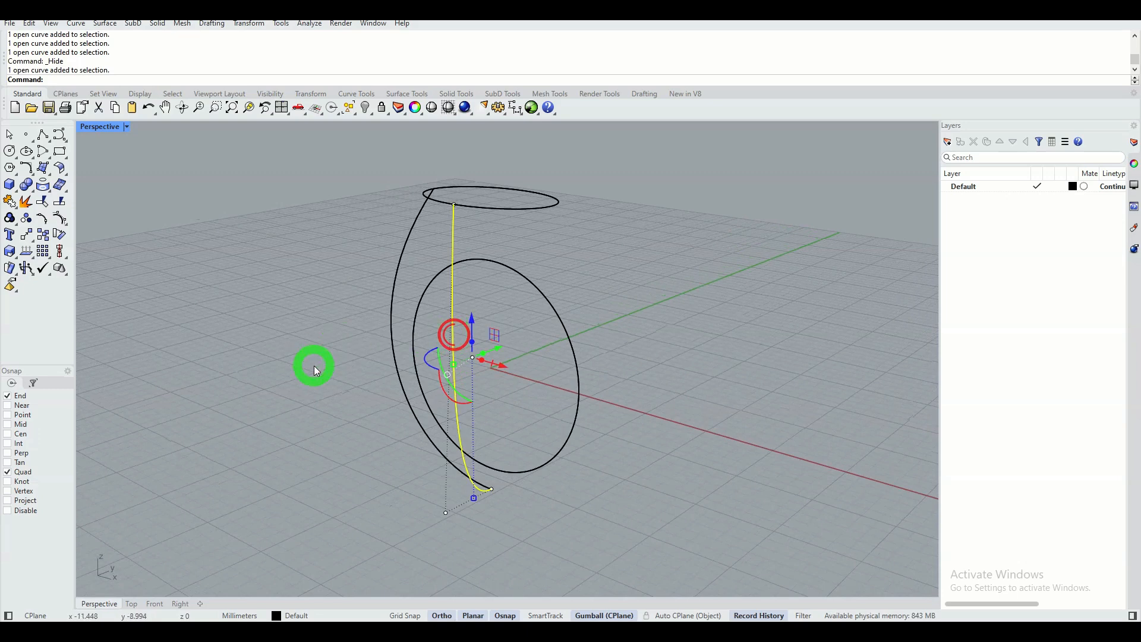
{"action": "left_click", "coordinate": [29, 237]}
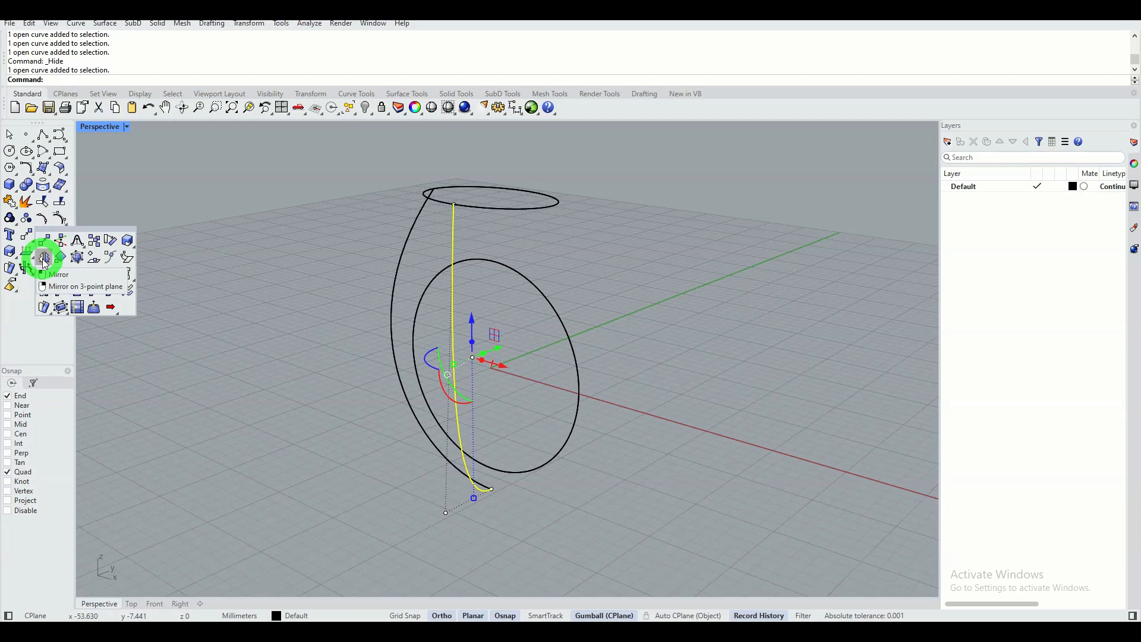
{"action": "left_click", "coordinate": [44, 258]}
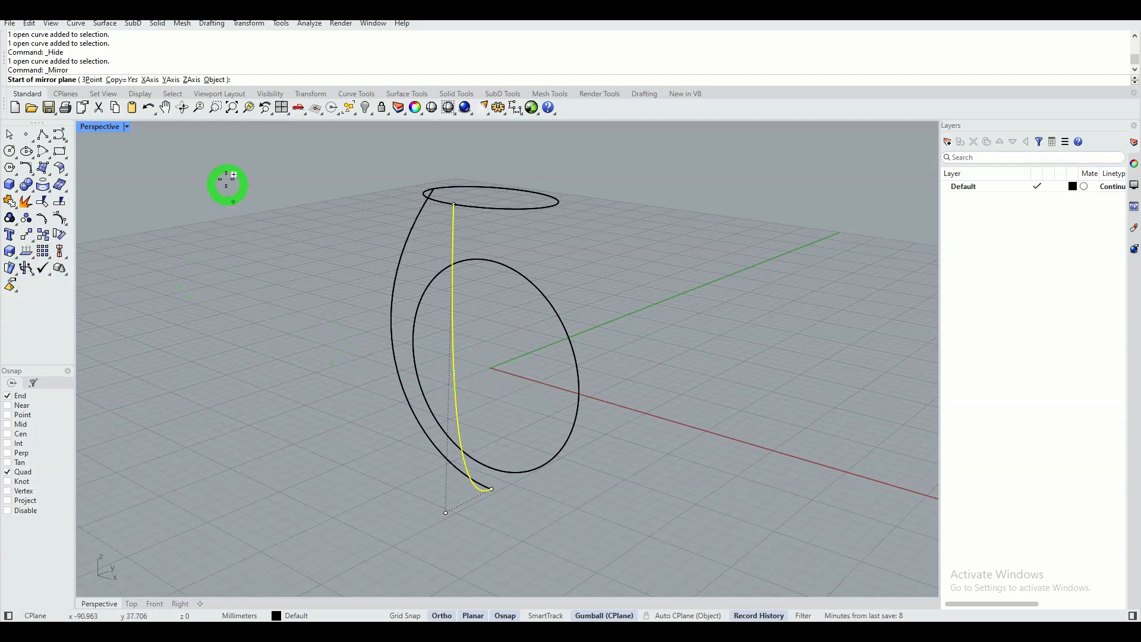
{"action": "left_click", "coordinate": [149, 80]}
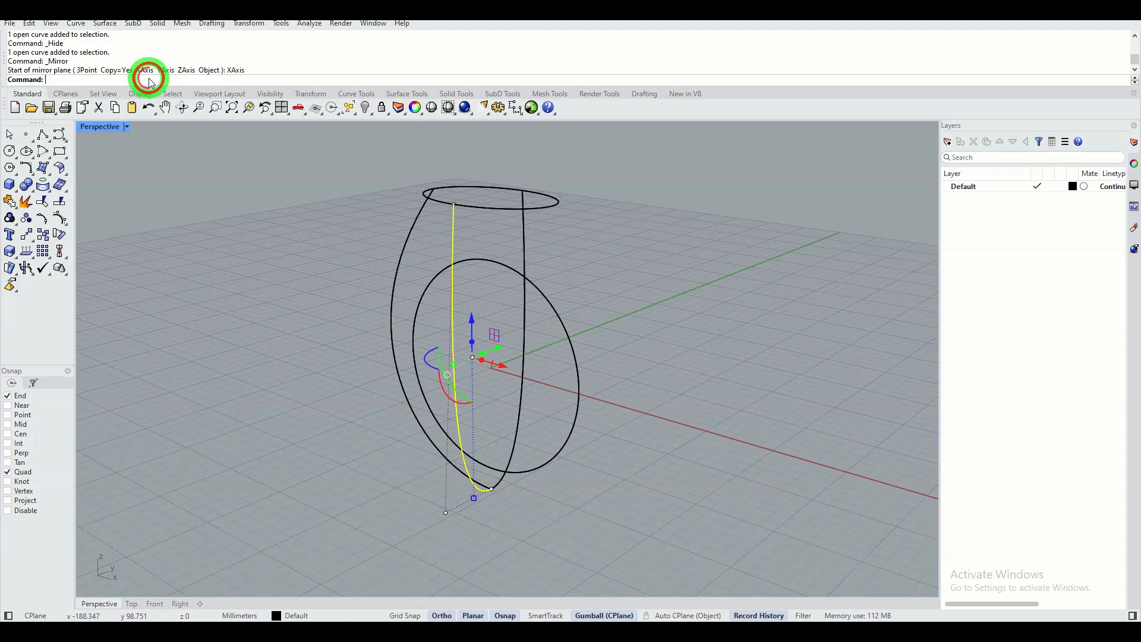
{"action": "left_click", "coordinate": [208, 322]}
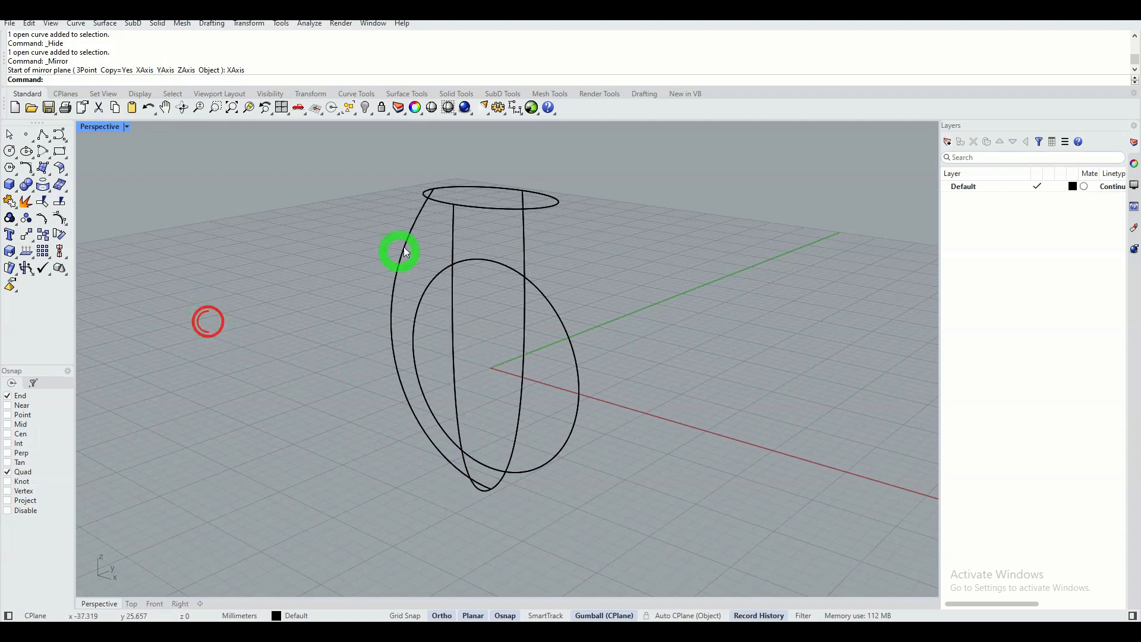
Mirror a copy of the curve on the ring's negative-X side across the Y axis to the opposite side of the ellipse.
{"action": "left_click", "coordinate": [409, 229]}
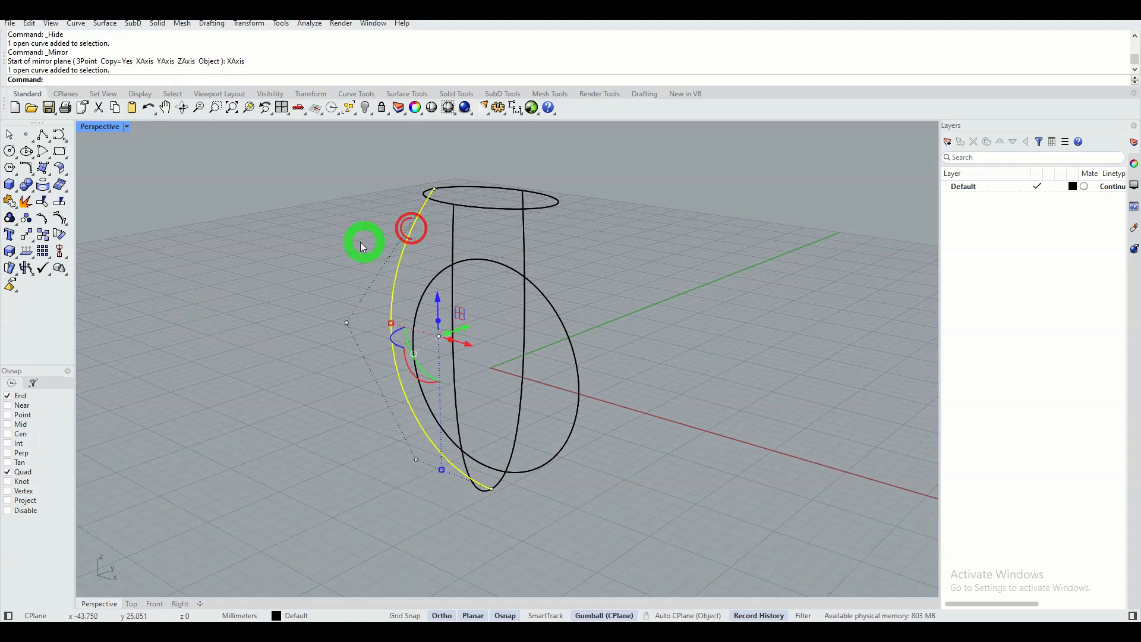
{"action": "right_click", "coordinate": [266, 193]}
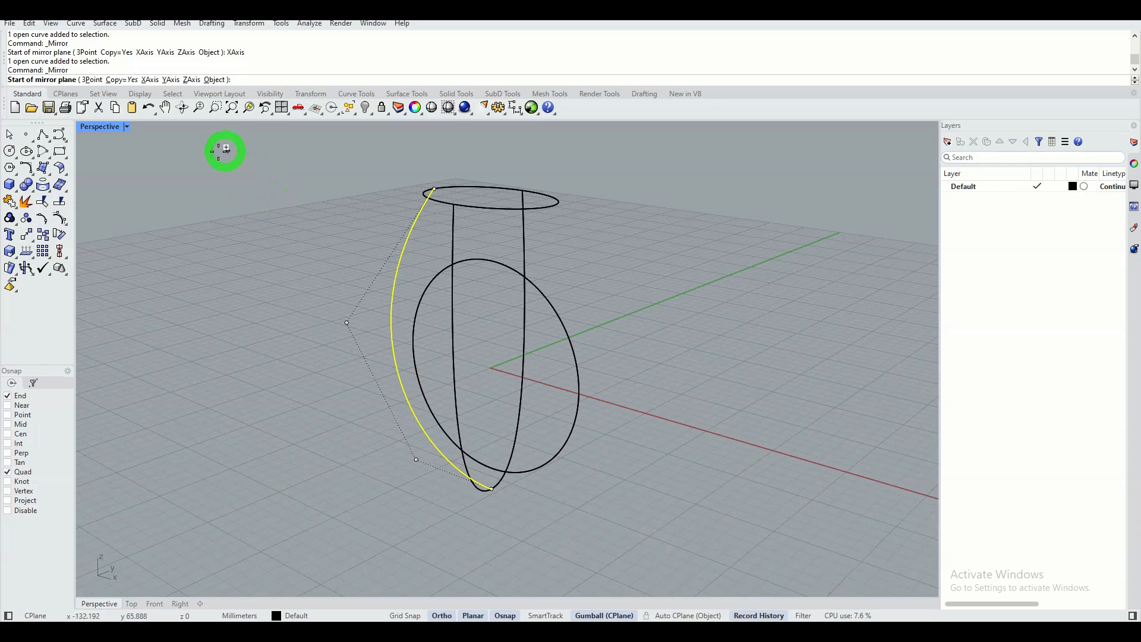
{"action": "left_click", "coordinate": [171, 86]}
{"action": "left_click", "coordinate": [166, 170]}
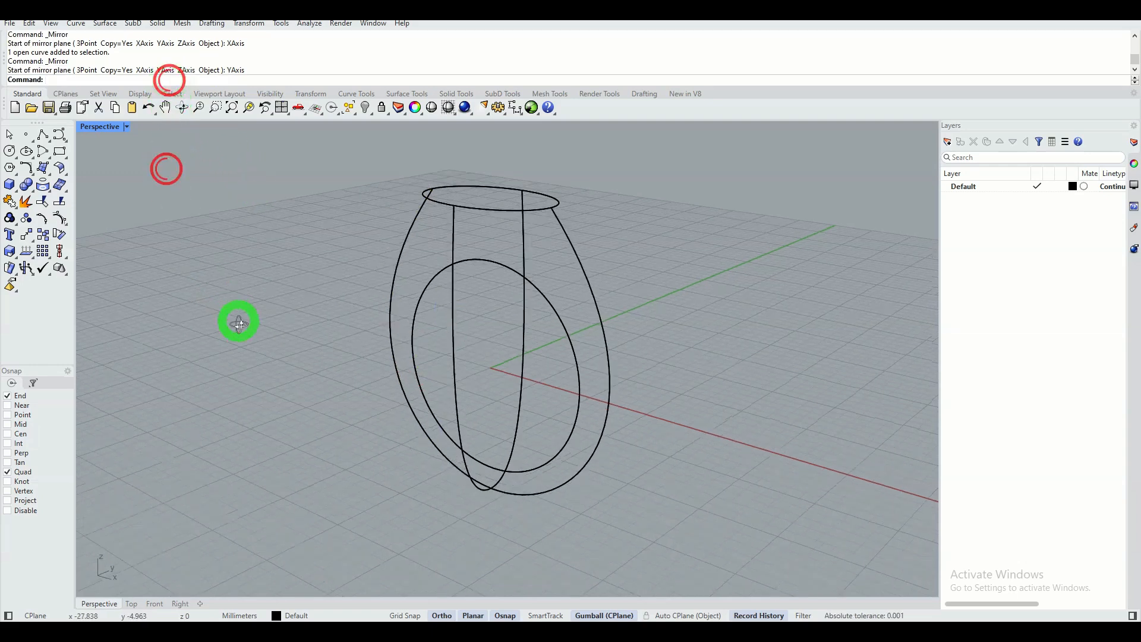
{"action": "right_click_drag", "start_coordinate": [237, 318], "coordinate": [288, 328]}
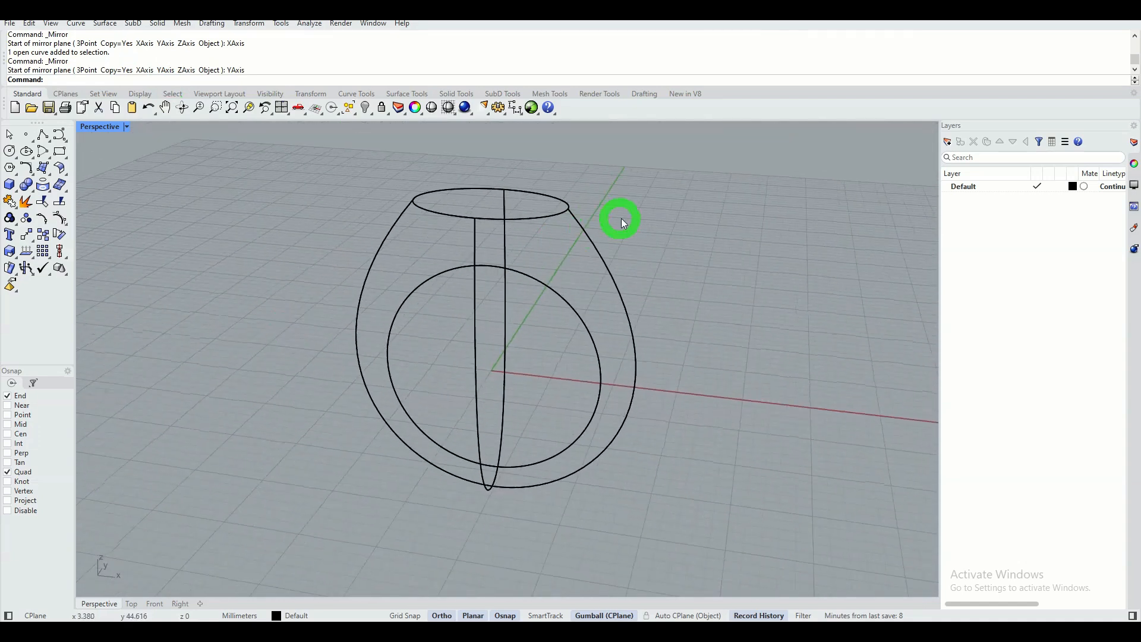
Build a curve-network surface from the top ellipse and the four side curves, excluding the finger circle, with Position edge matching.
{"action": "left_click_drag", "start_coordinate": [640, 189], "coordinate": [365, 455]}
{"action": "left_click_drag", "start_coordinate": [318, 503], "coordinate": [318, 503]}
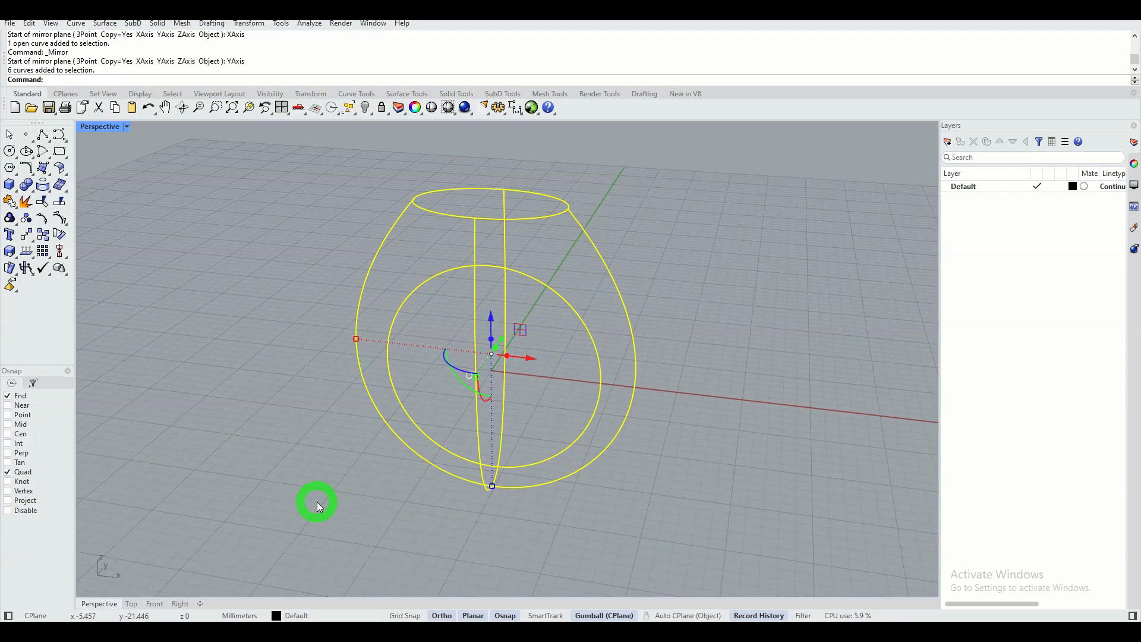
{"action": "left_click", "coordinate": [432, 277], "text": "ctrl"}
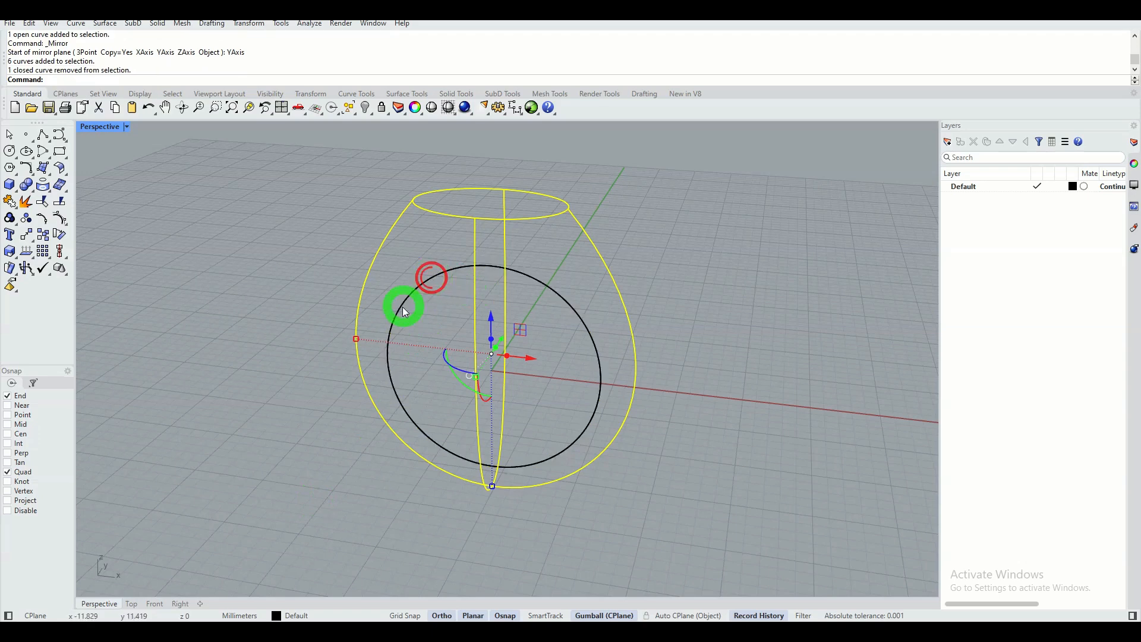
{"action": "right_click_drag", "start_coordinate": [402, 305], "coordinate": [380, 338]}
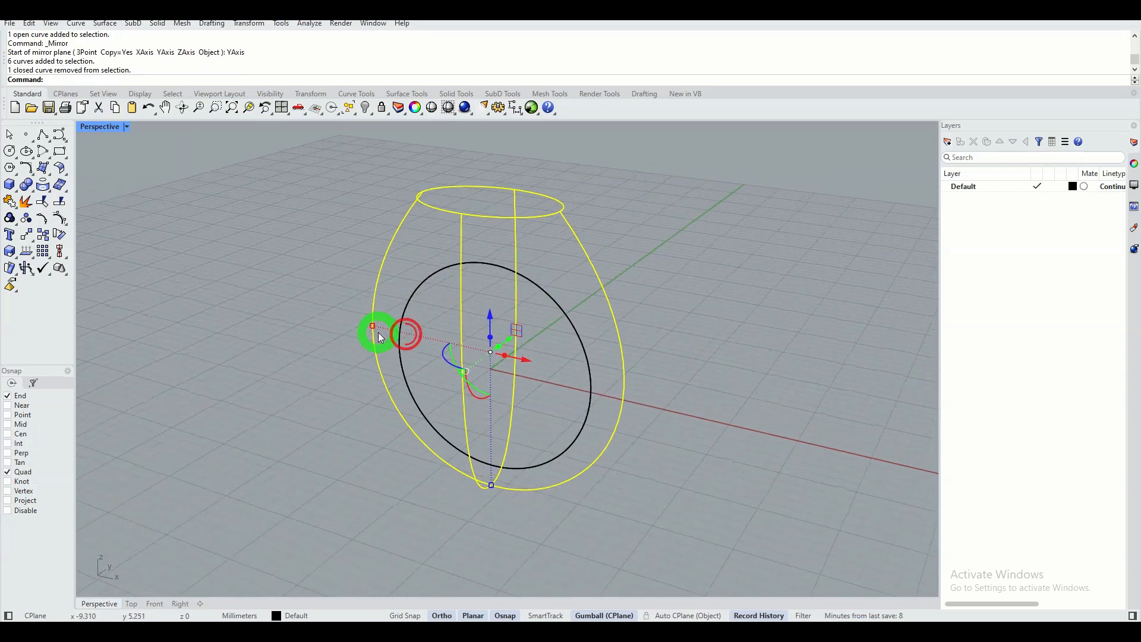
{"action": "left_click", "coordinate": [47, 173]}
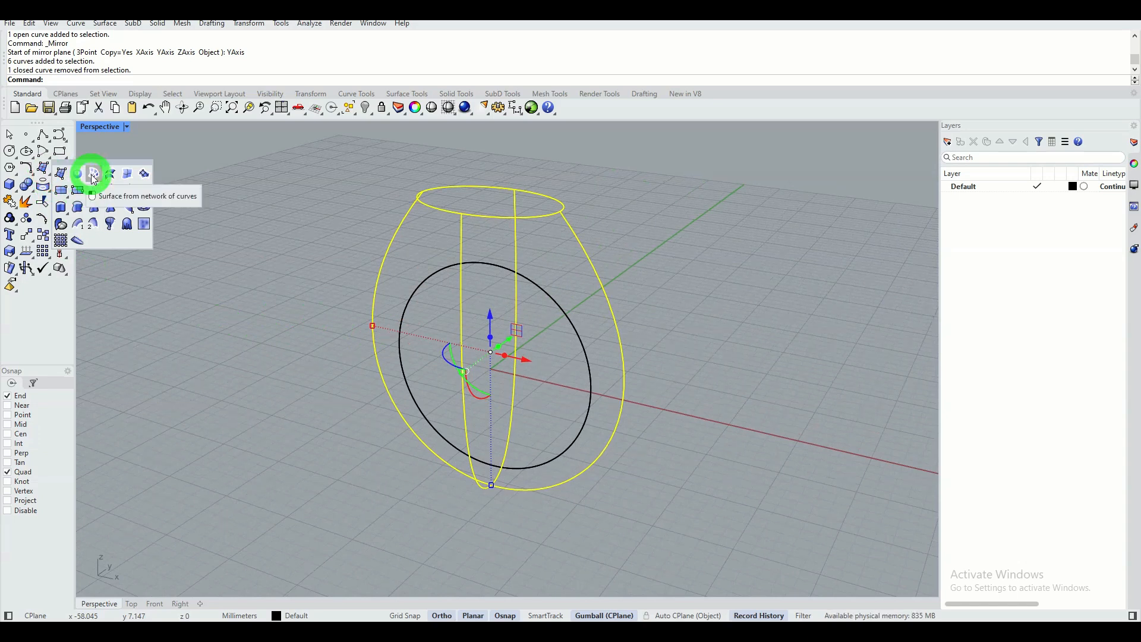
{"action": "left_click", "coordinate": [93, 177]}
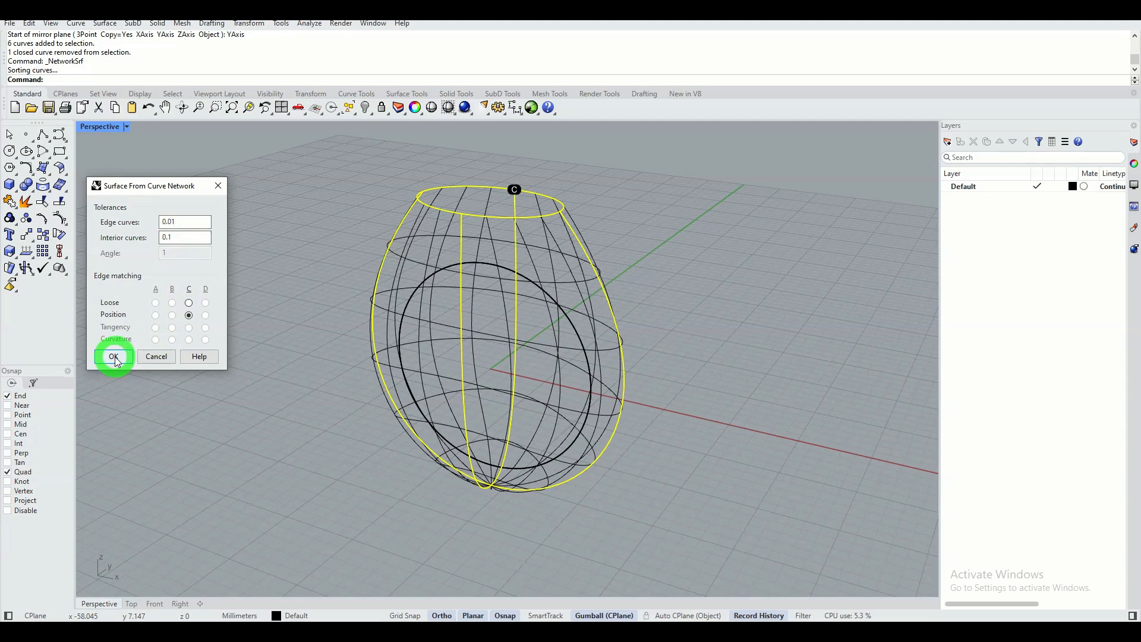
{"action": "left_click", "coordinate": [114, 356]}
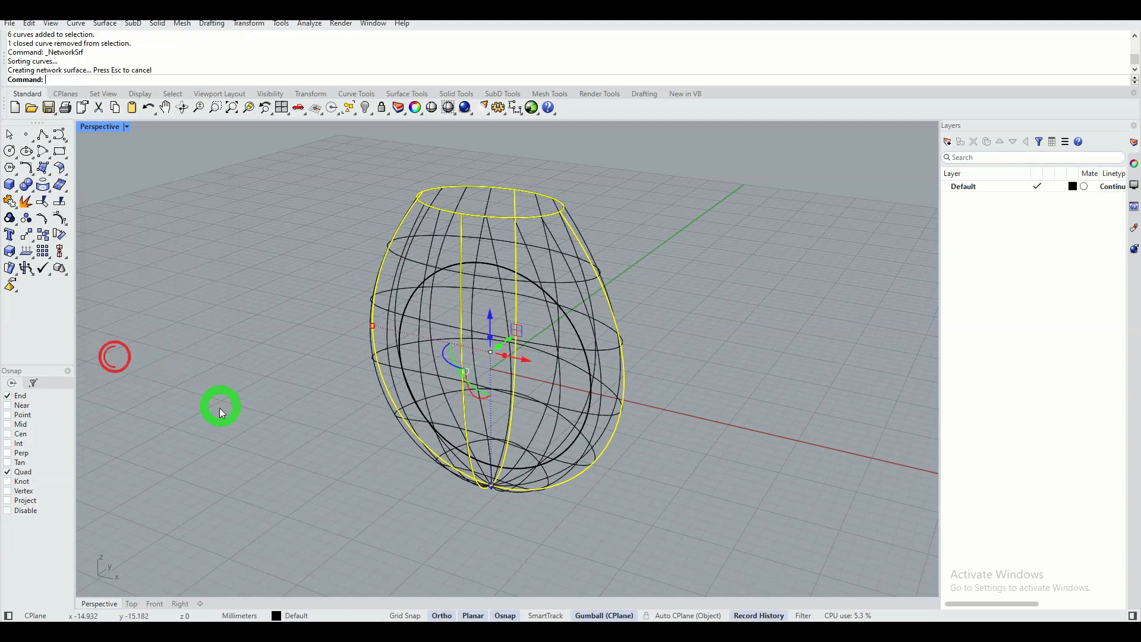
Set the Perspective view to Shaded display and look over the new surface.
{"action": "left_click", "coordinate": [128, 128]}
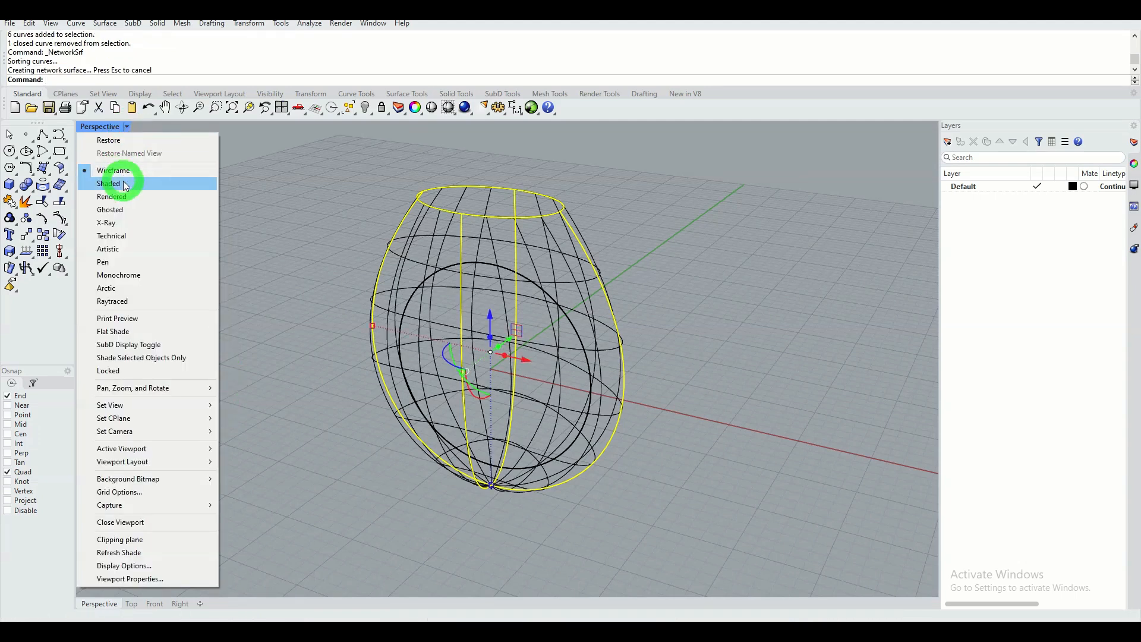
{"action": "left_click", "coordinate": [124, 184]}
{"action": "left_click", "coordinate": [266, 312]}
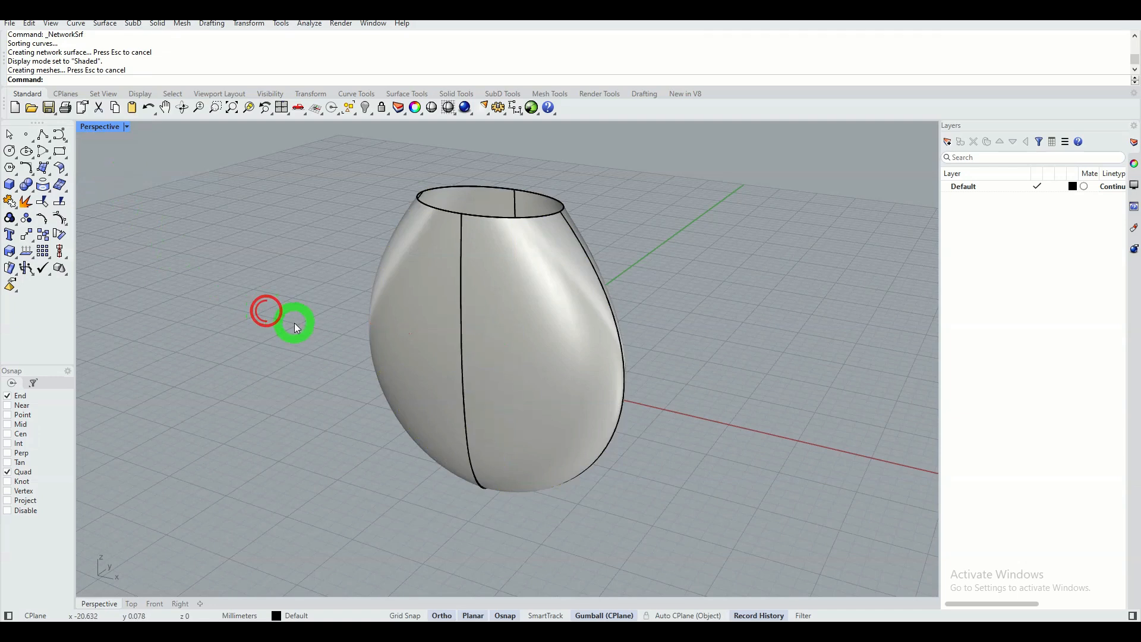
{"action": "right_click_drag", "start_coordinate": [294, 323], "coordinate": [432, 307]}
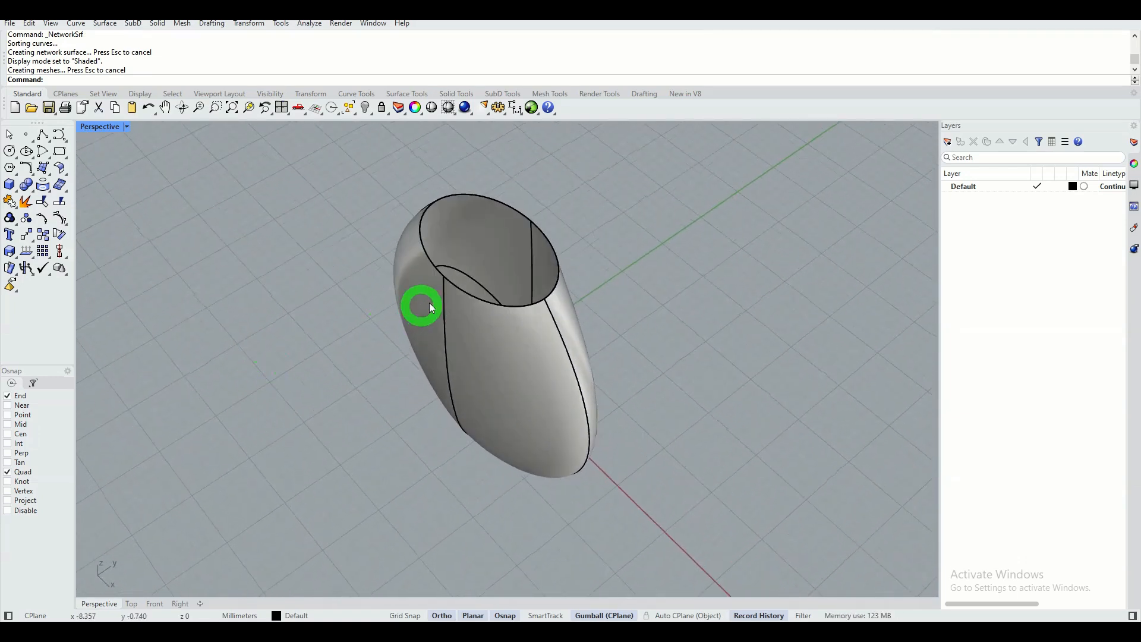
Start a Wire Cut of the ring surface with the finger circle, extending the cut normal to the curve past both sides.
{"action": "left_click", "coordinate": [475, 284]}
{"action": "right_click_drag", "start_coordinate": [331, 339], "coordinate": [324, 291]}
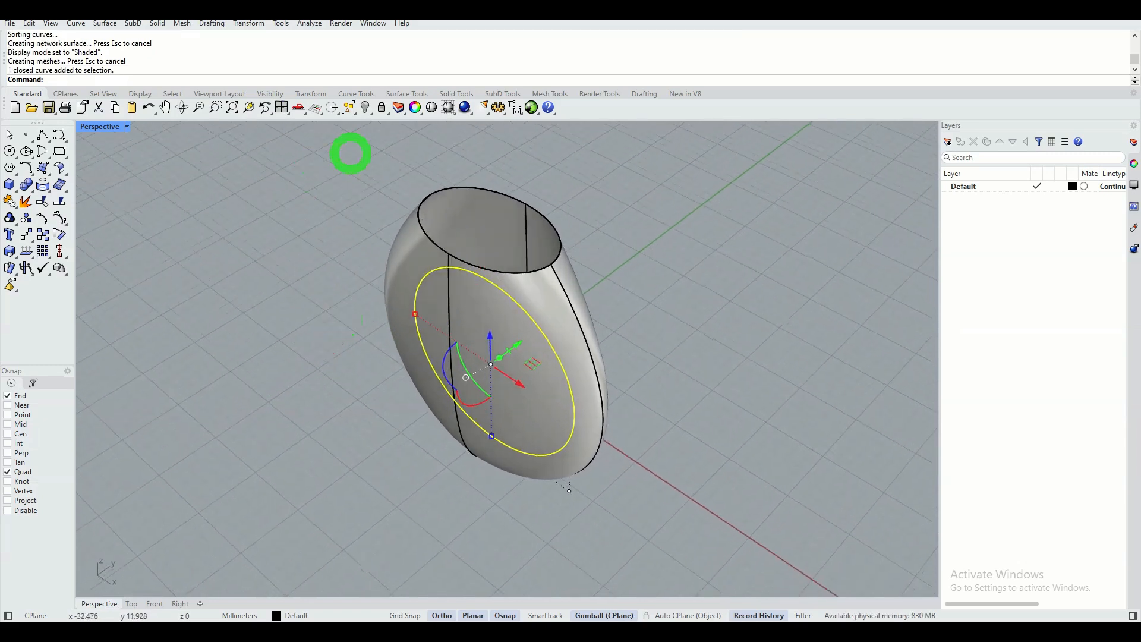
{"action": "left_click", "coordinate": [457, 94]}
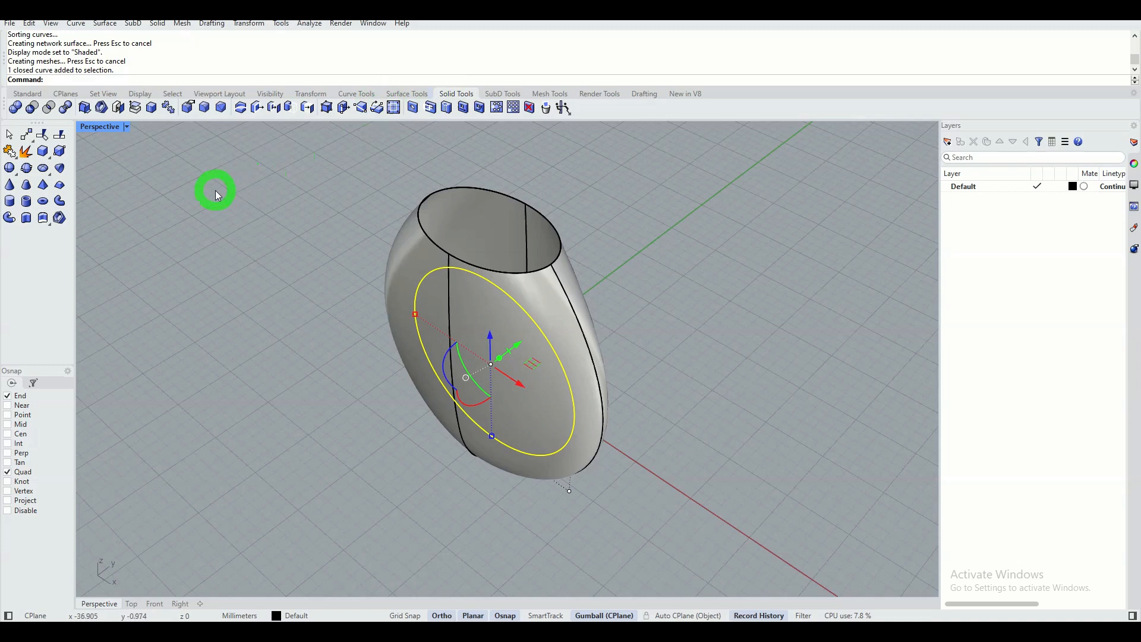
{"action": "left_click", "coordinate": [241, 109]}
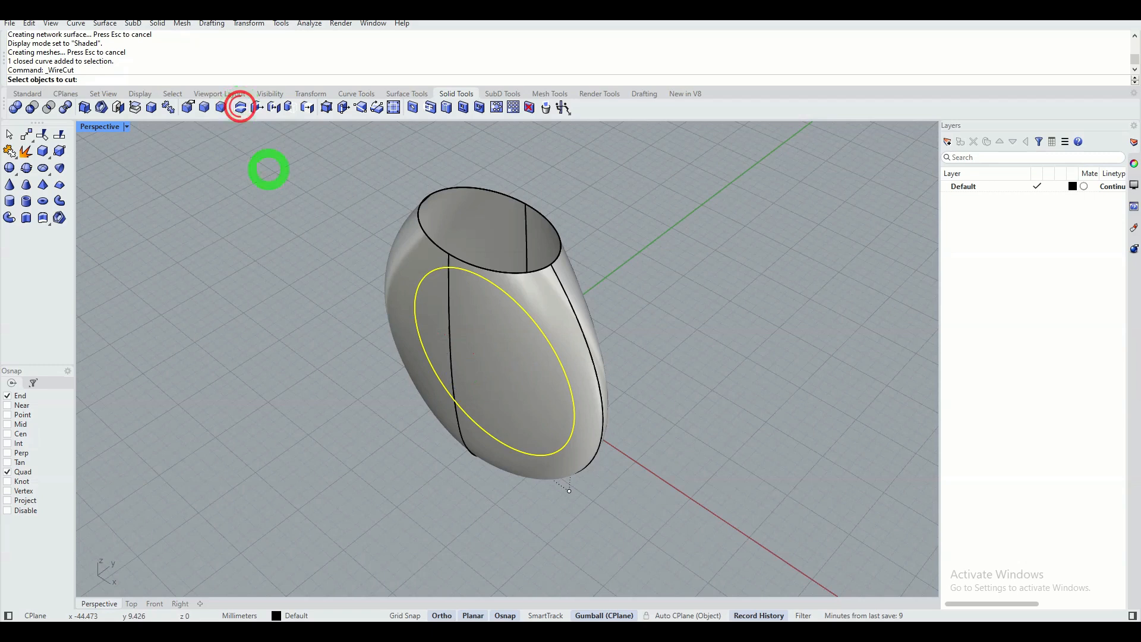
{"action": "left_click", "coordinate": [410, 266]}
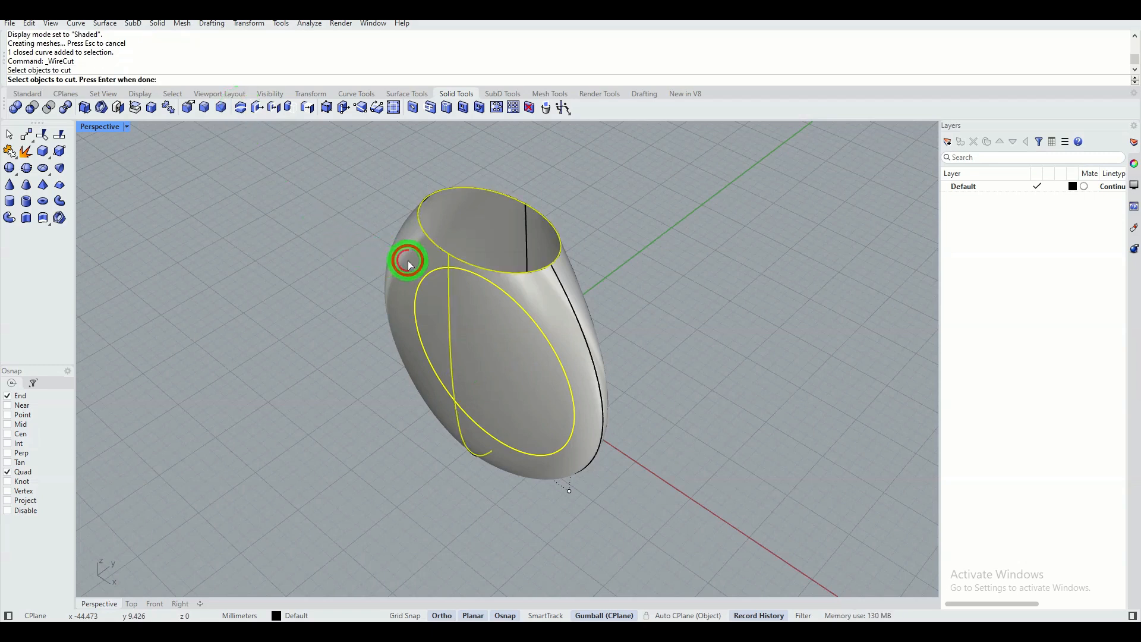
{"action": "right_click", "coordinate": [343, 291]}
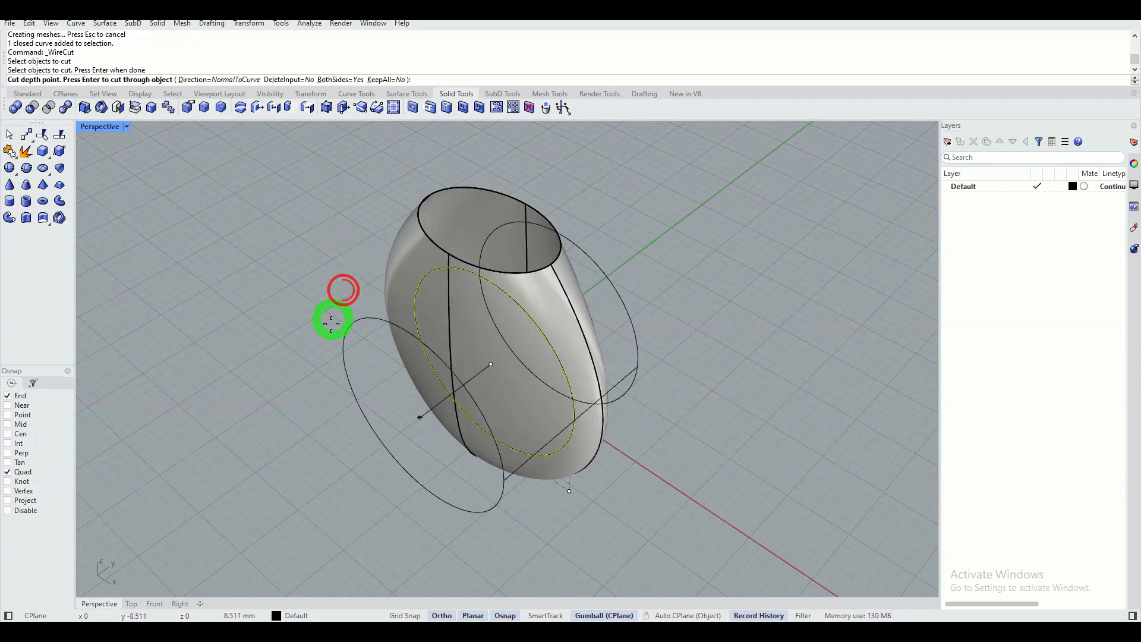
{"action": "right_click_drag", "start_coordinate": [271, 342], "coordinate": [293, 319]}
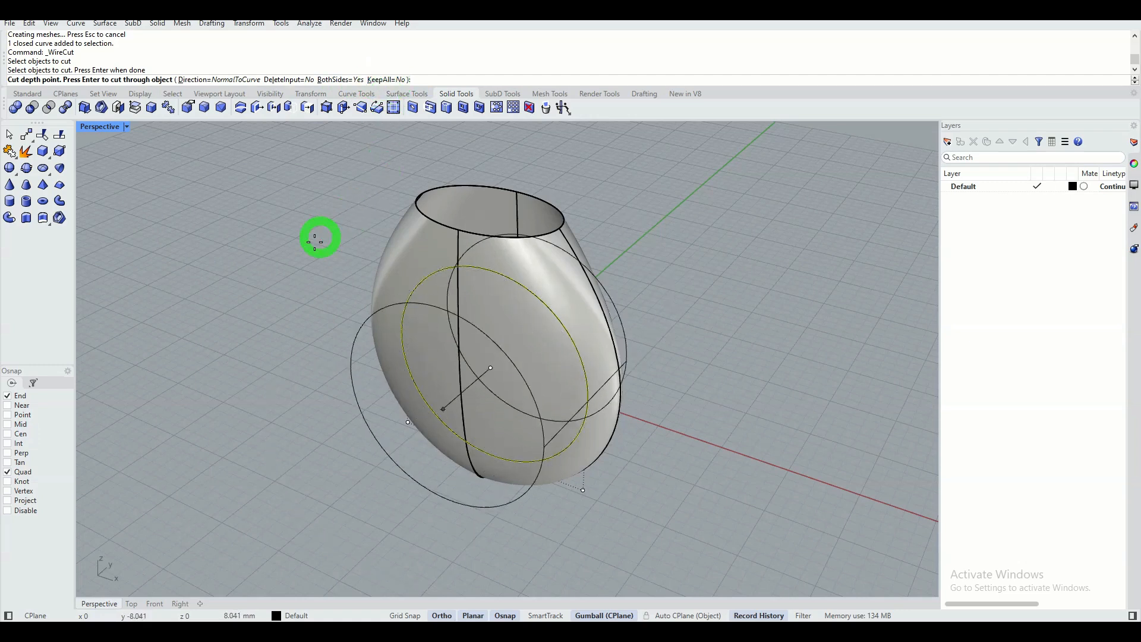
{"action": "left_click", "coordinate": [283, 269]}
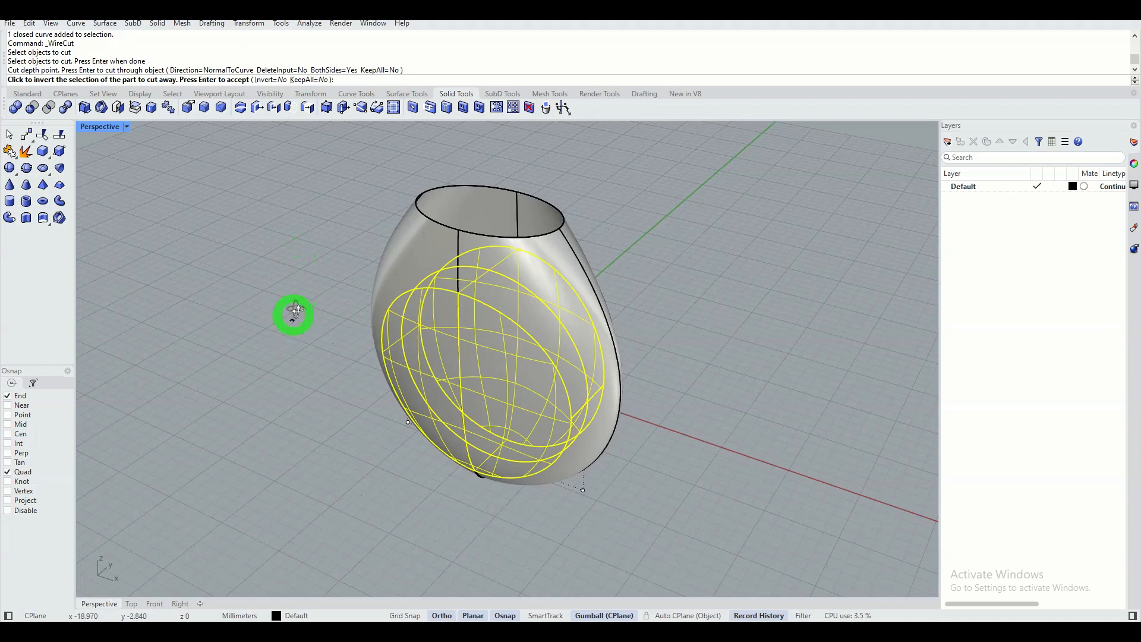
Keep the inside of the finger circle as the part to cut away, accept the cut, and clear the selection.
{"action": "mouse_move", "coordinate": [293, 313]}
{"action": "right_mouse_down"}
{"action": "mouse_move", "coordinate": [323, 259]}
{"action": "mouse_move", "coordinate": [297, 303]}
{"action": "right_mouse_up"}
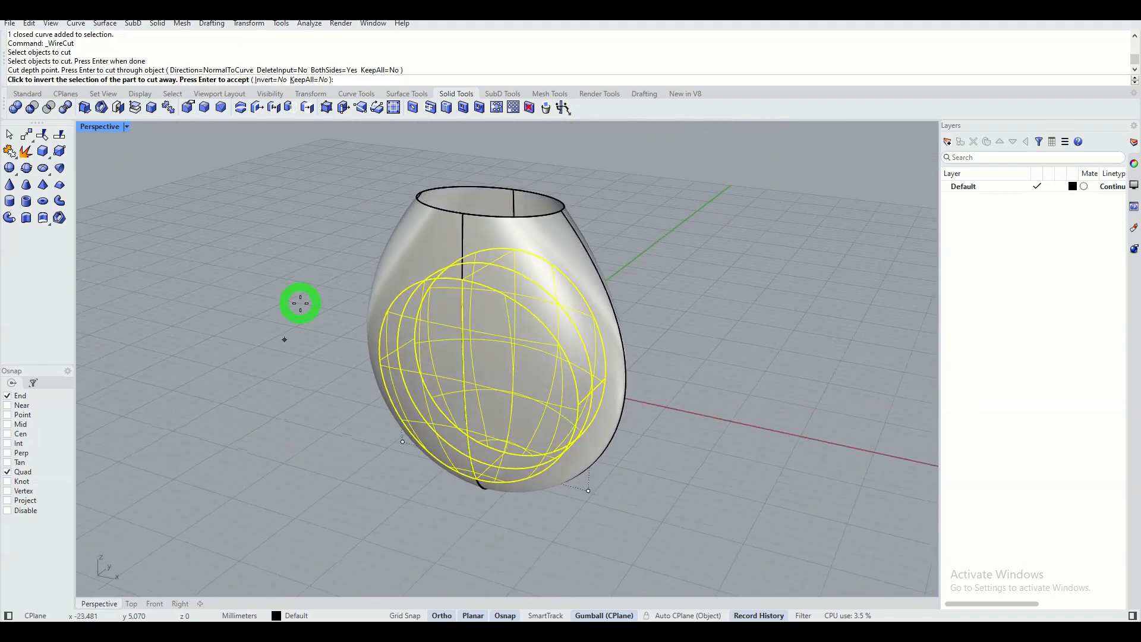
{"action": "left_click", "coordinate": [417, 250]}
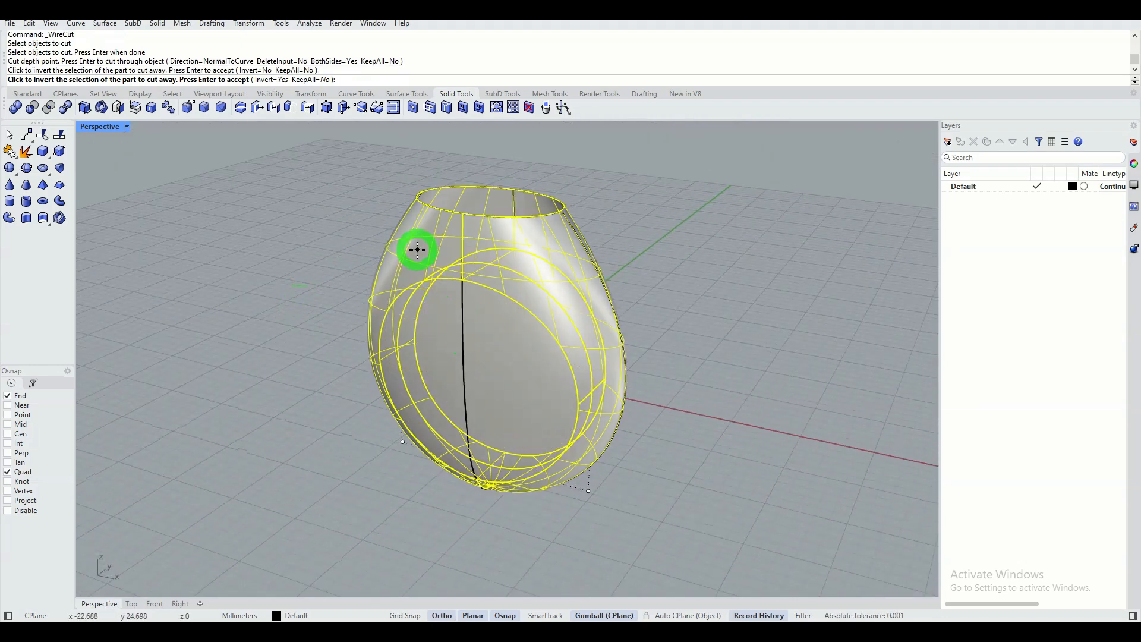
{"action": "left_click", "coordinate": [518, 377]}
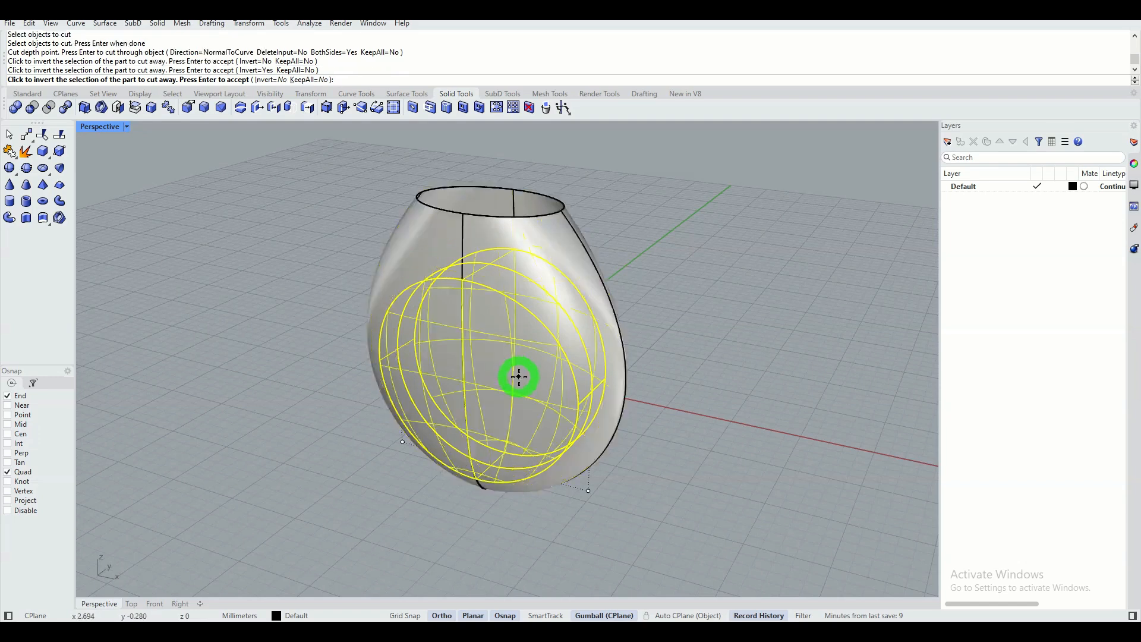
{"action": "right_click", "coordinate": [324, 245]}
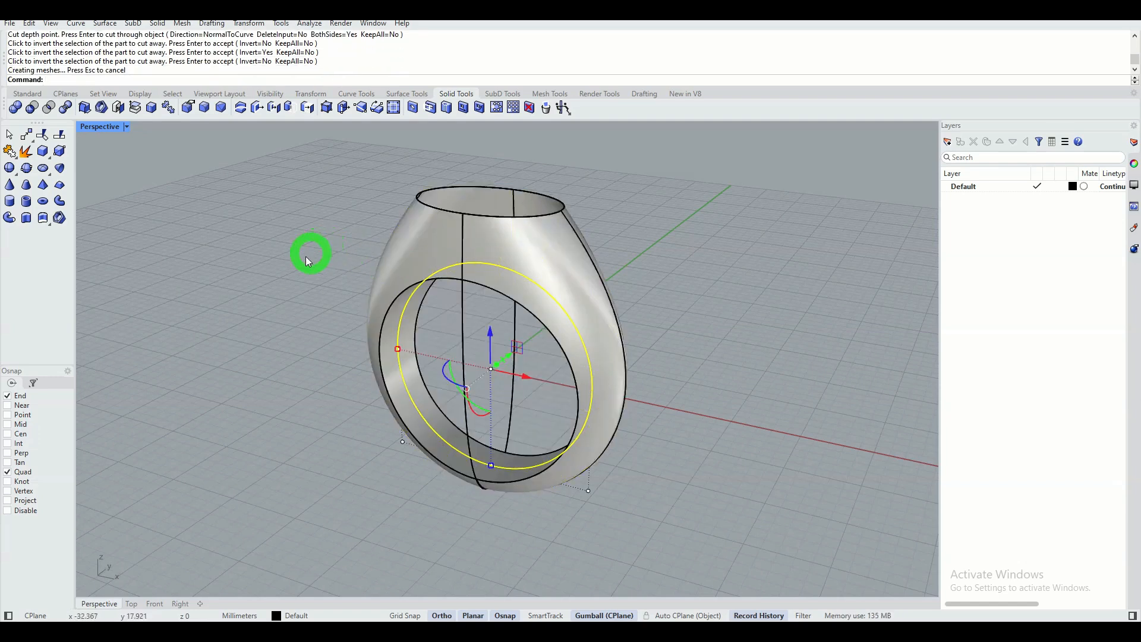
{"action": "left_click", "coordinate": [9, 134]}
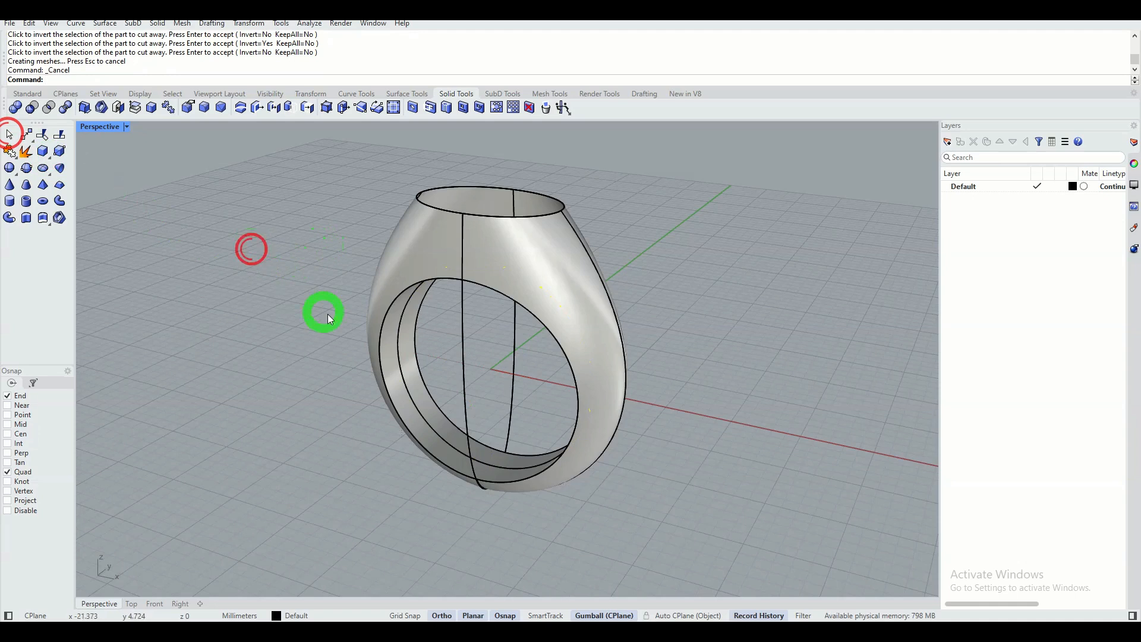
{"action": "right_click_drag", "start_coordinate": [327, 313], "coordinate": [368, 288]}
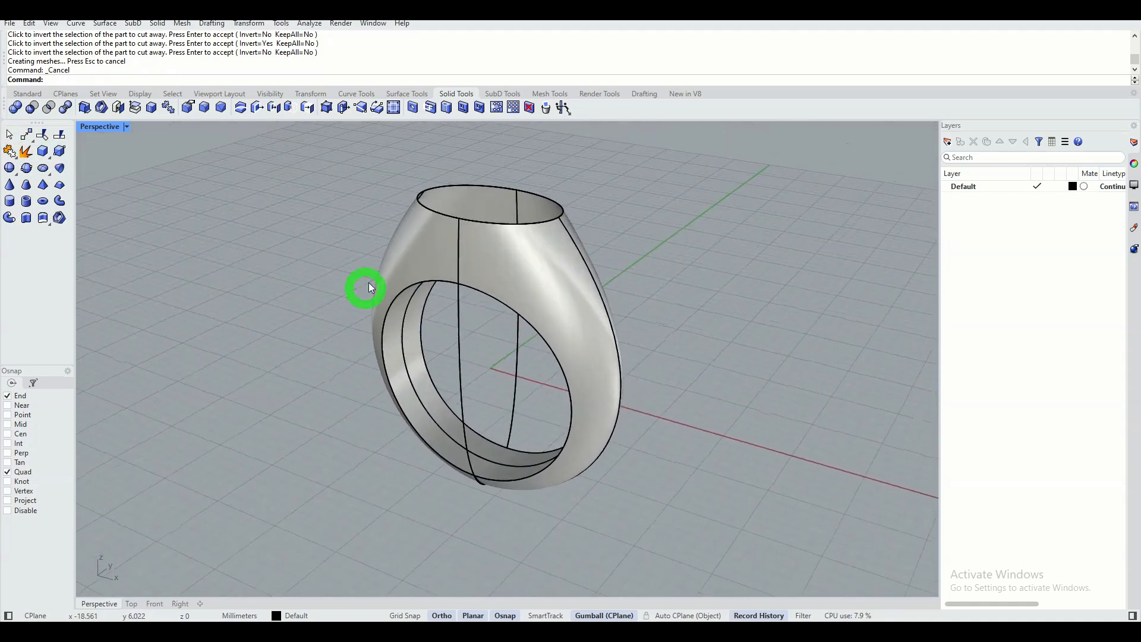
Cap the planar opening at the top of the ring body, and check that the body is closed.
{"action": "left_click", "coordinate": [419, 248]}
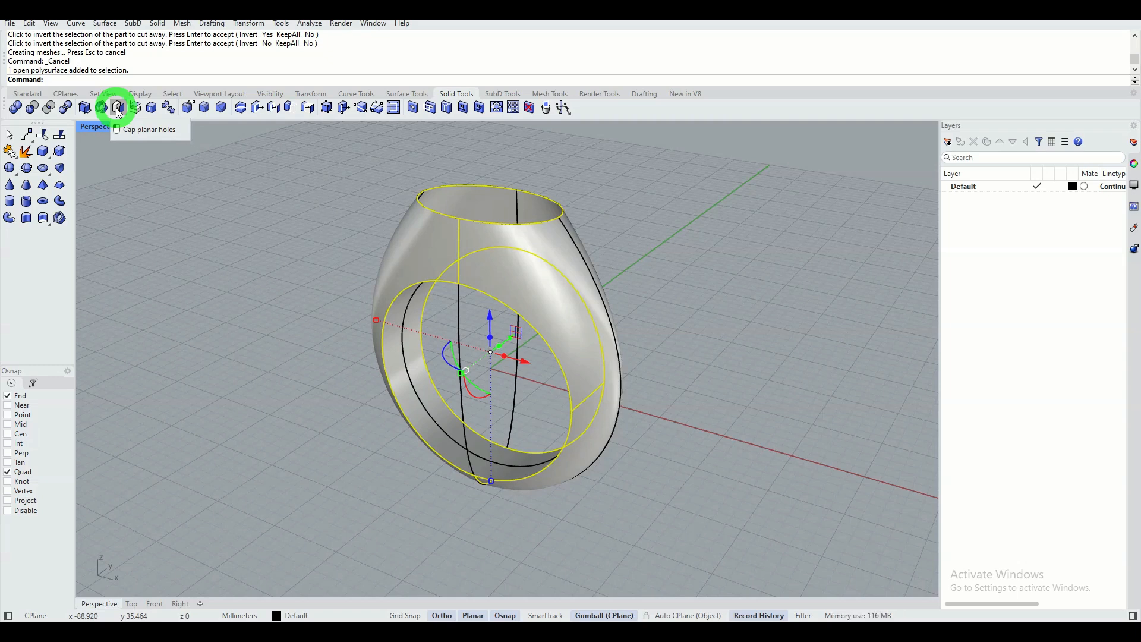
{"action": "left_click", "coordinate": [118, 109]}
{"action": "left_click", "coordinate": [255, 267]}
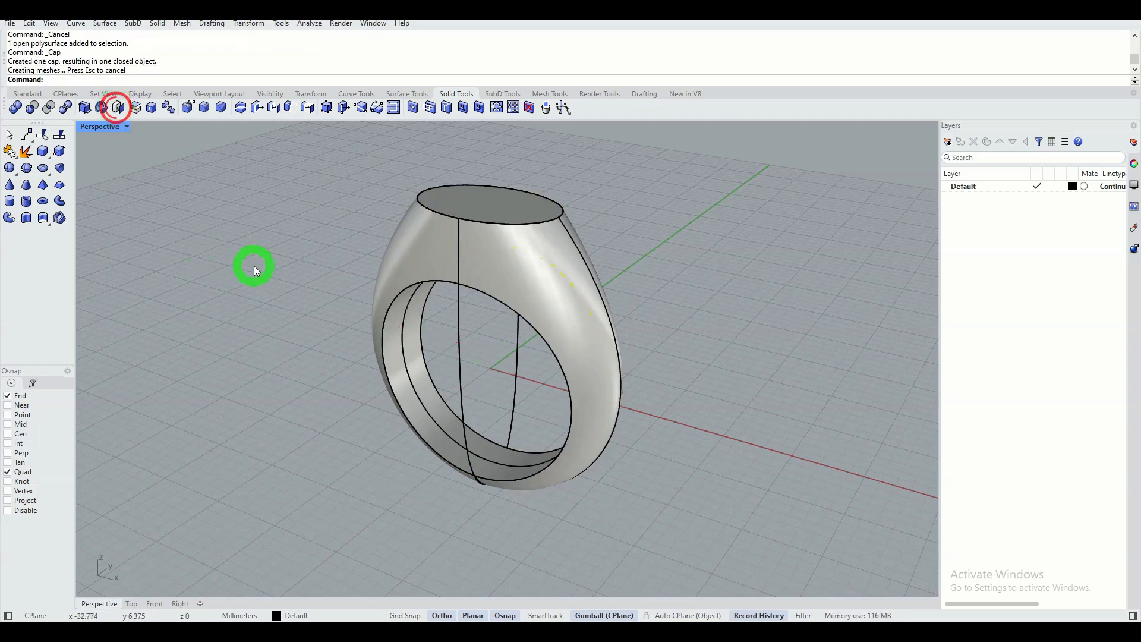
{"action": "left_click", "coordinate": [414, 260]}
{"action": "right_click_drag", "start_coordinate": [256, 247], "coordinate": [283, 245]}
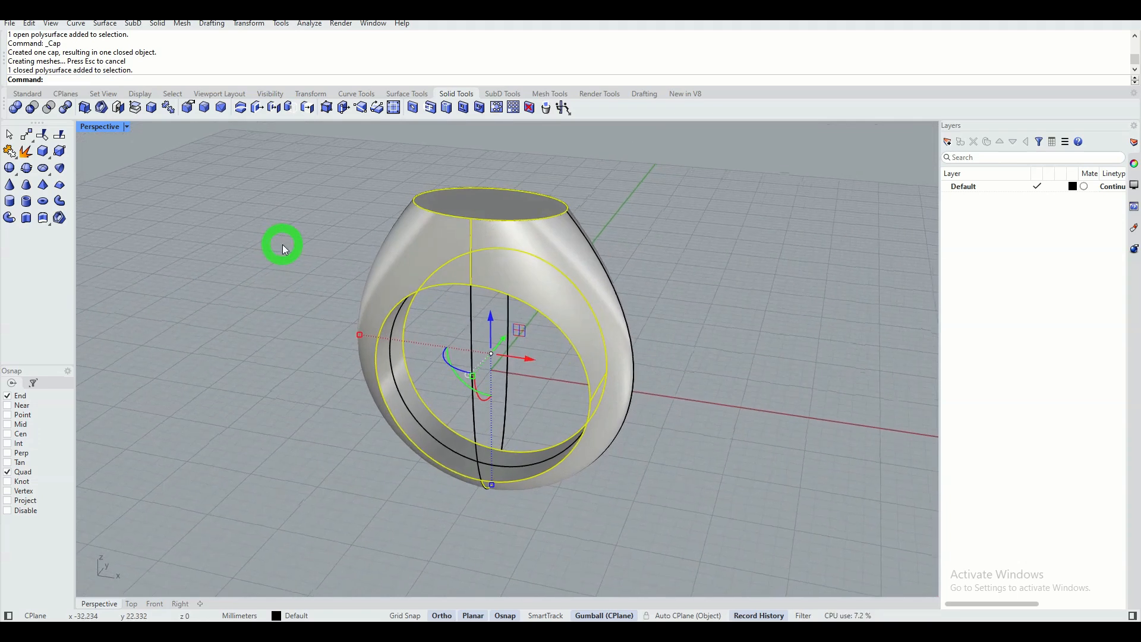
{"action": "left_click", "coordinate": [283, 245]}
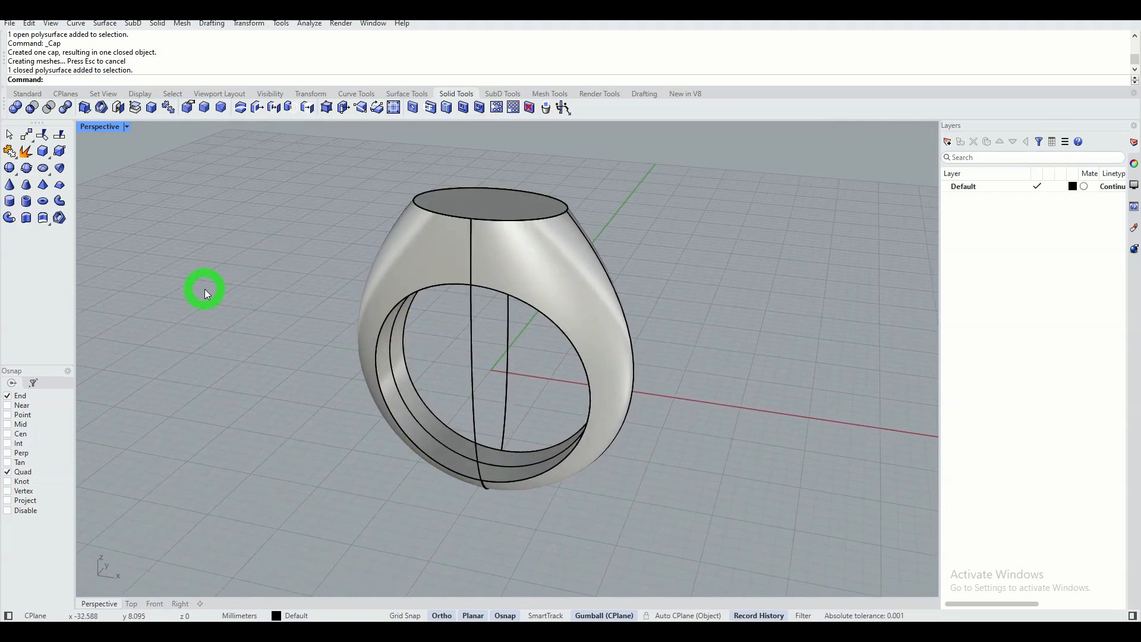
Select all curves with SelCrv and hide them so only the ring body remains displayed.
{"action": "type", "text": "selcrv"}
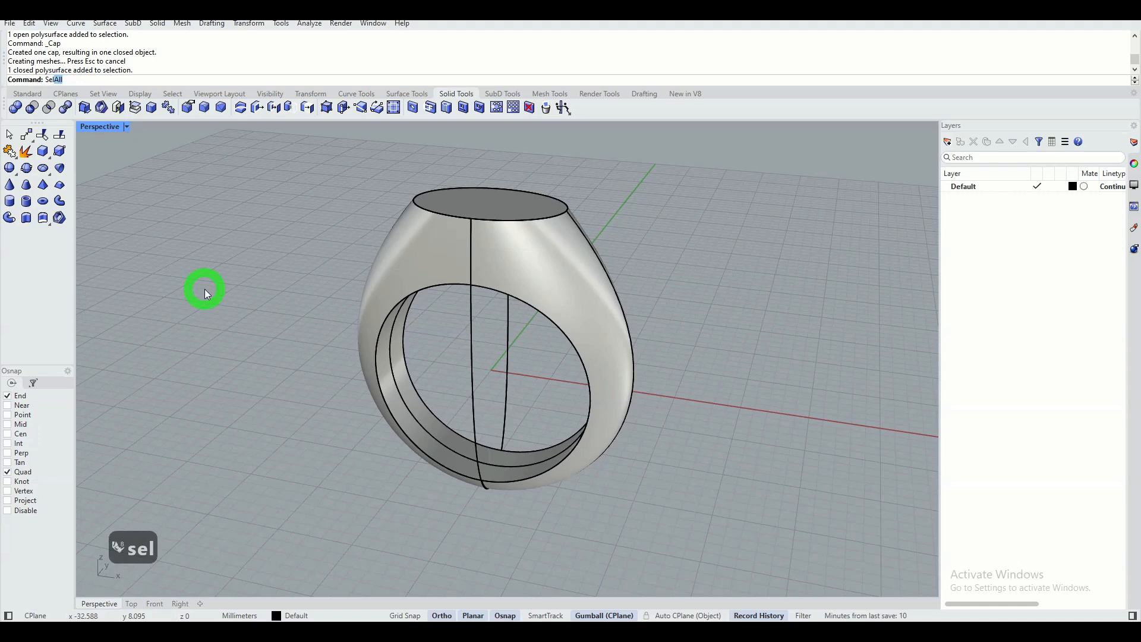
{"action": "key", "text": "Return"}
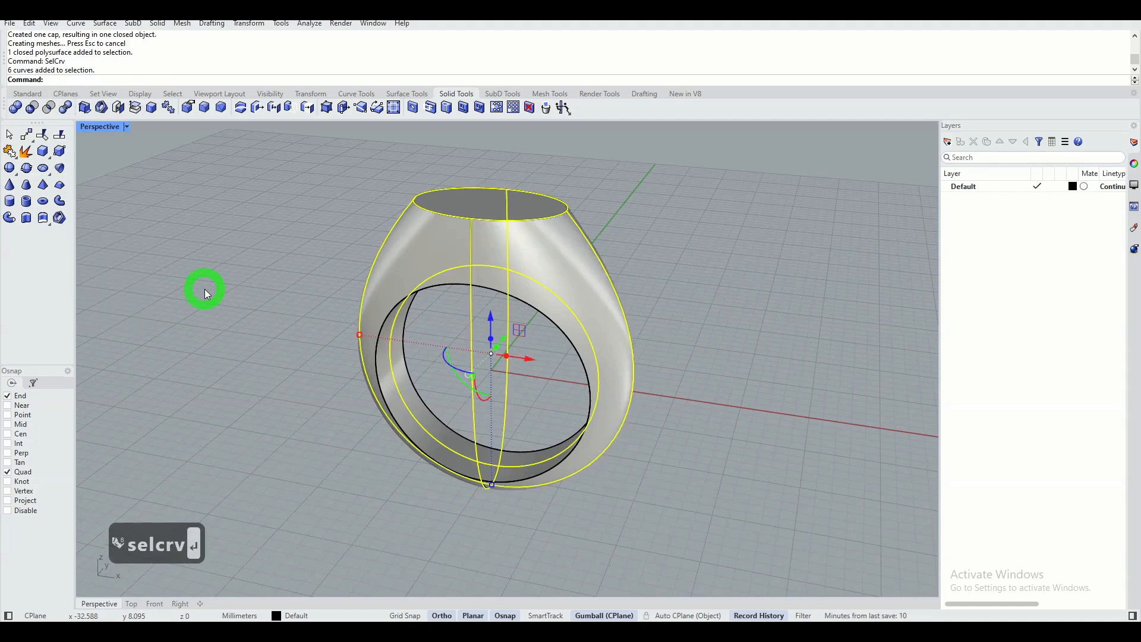
{"action": "left_click", "coordinate": [29, 94]}
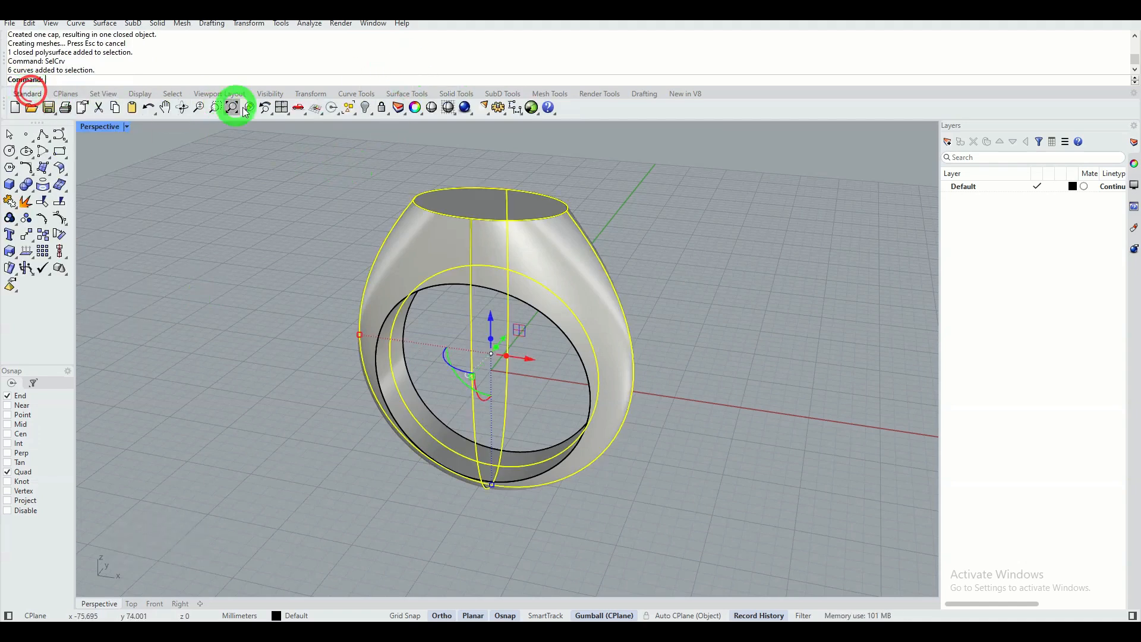
{"action": "left_click", "coordinate": [365, 110]}
{"action": "right_click_drag", "start_coordinate": [331, 217], "coordinate": [377, 216]}
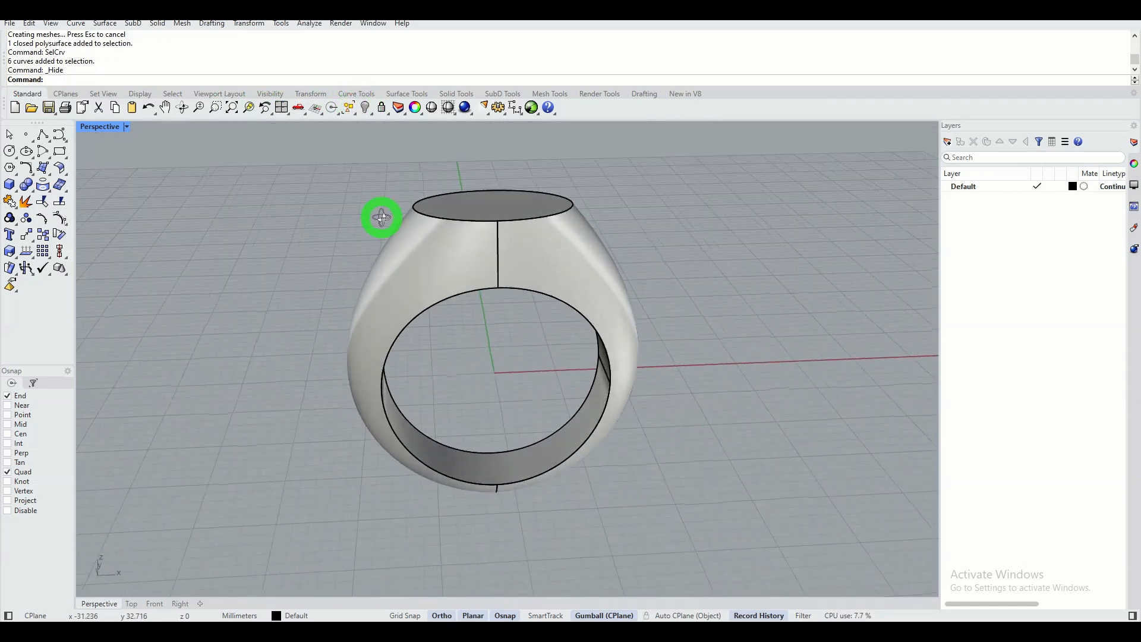
Fillet the front and back rim edges of the finger hole with a 0.4 mm radius, selecting every segment of both loops.
{"action": "left_click", "coordinate": [461, 100]}
{"action": "right_click_drag", "start_coordinate": [363, 191], "coordinate": [319, 191]}
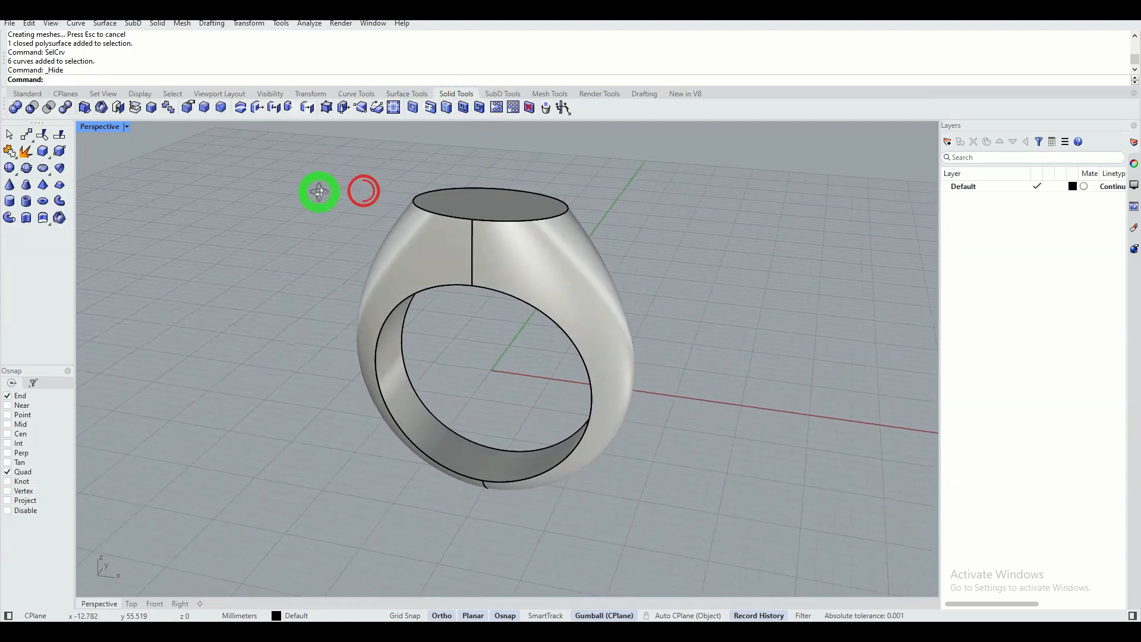
{"action": "left_click", "coordinate": [205, 107]}
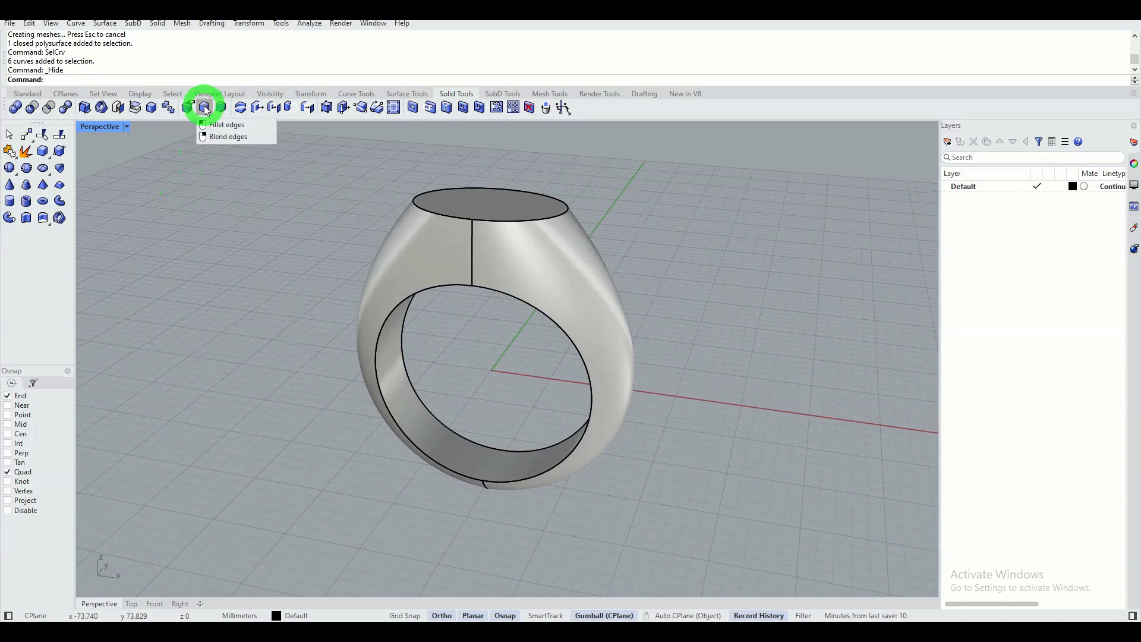
{"action": "left_click", "coordinate": [205, 109]}
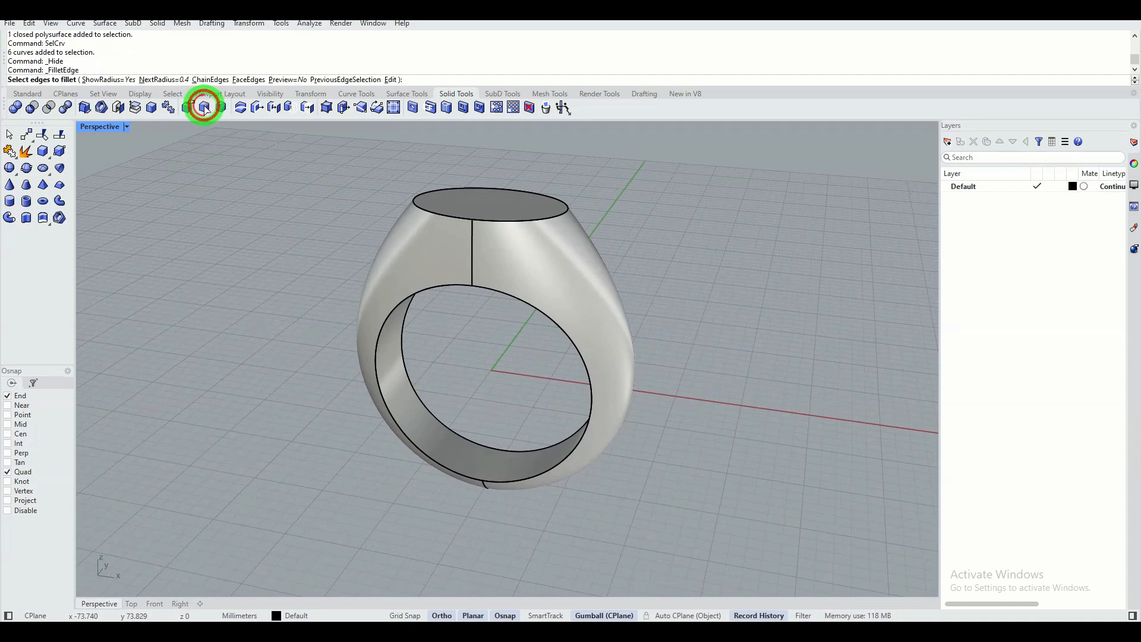
{"action": "left_click", "coordinate": [172, 80]}
{"action": "type", "text": "0.4"}
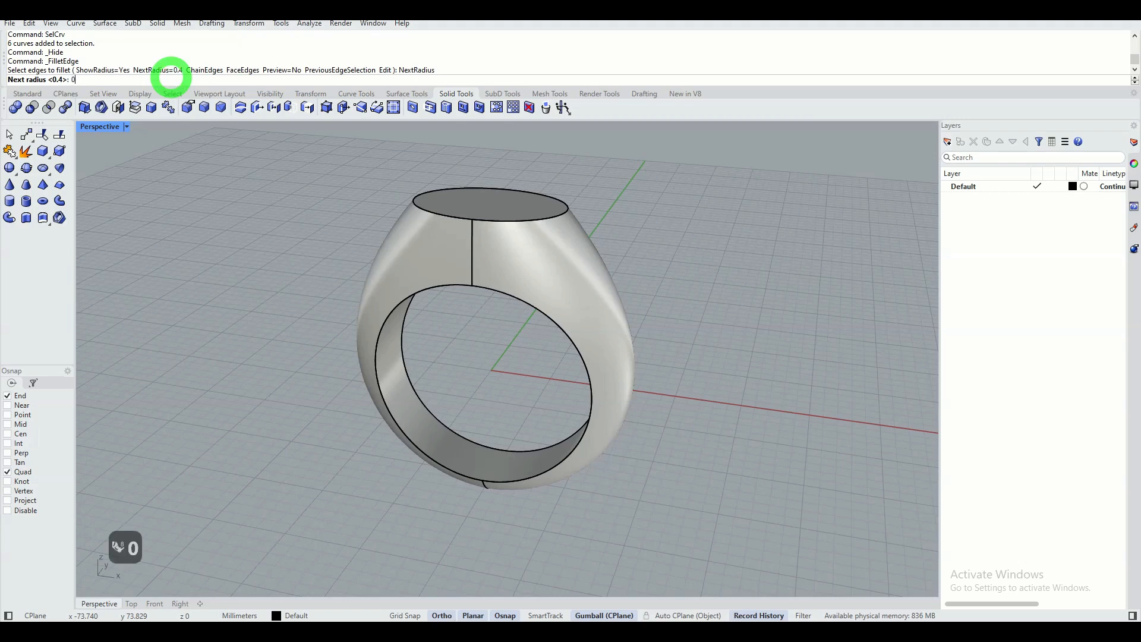
{"action": "key", "text": "Return"}
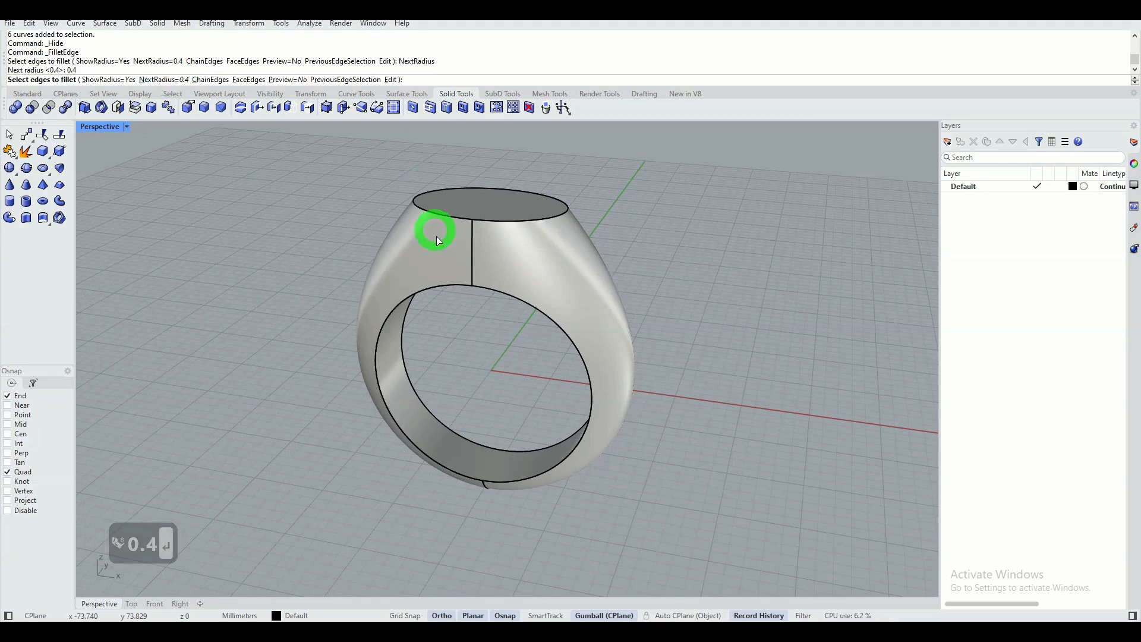
{"action": "left_click", "coordinate": [394, 308]}
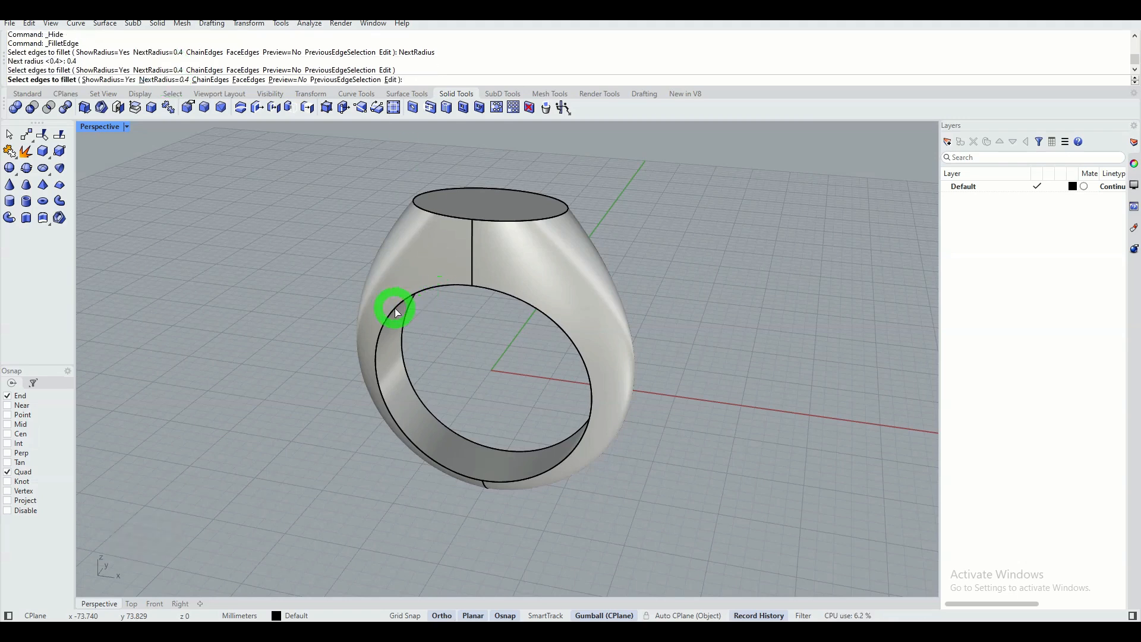
{"action": "left_click", "coordinate": [508, 479]}
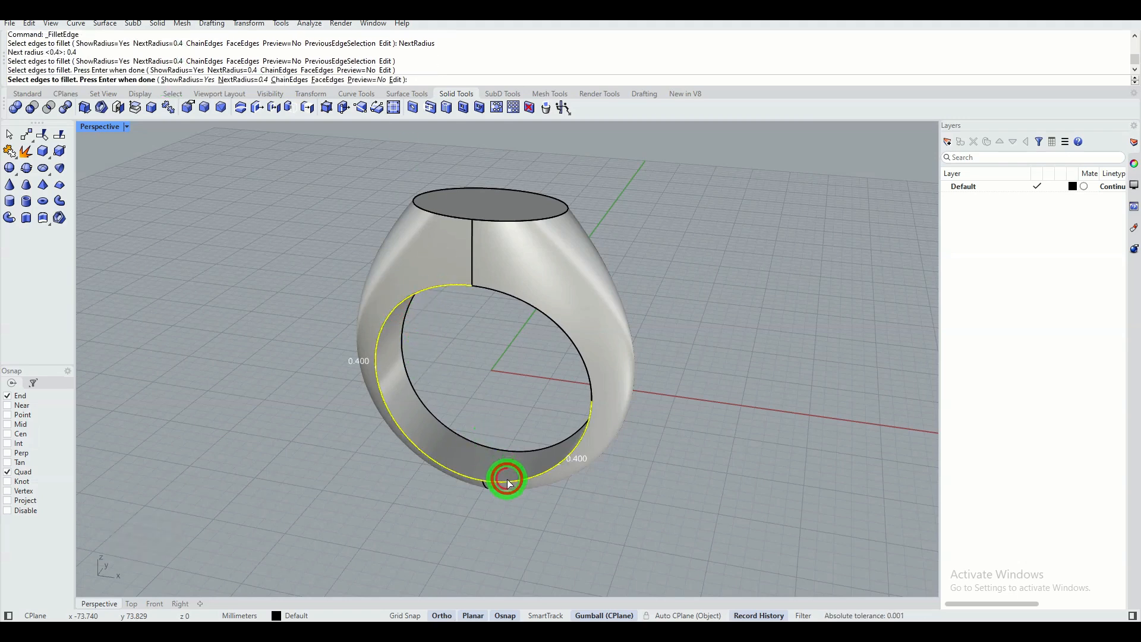
{"action": "left_click", "coordinate": [589, 384]}
{"action": "left_click", "coordinate": [474, 443]}
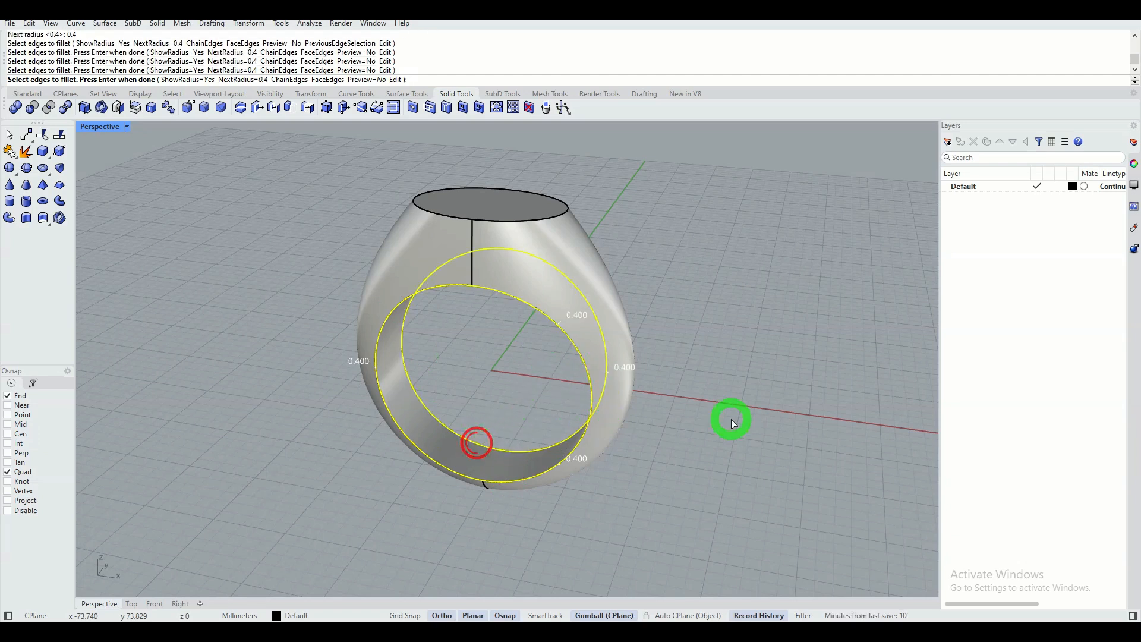
{"action": "mouse_move", "coordinate": [731, 416]}
{"action": "right_mouse_down"}
{"action": "mouse_move", "coordinate": [437, 383]}
{"action": "mouse_move", "coordinate": [742, 407]}
{"action": "right_mouse_up"}
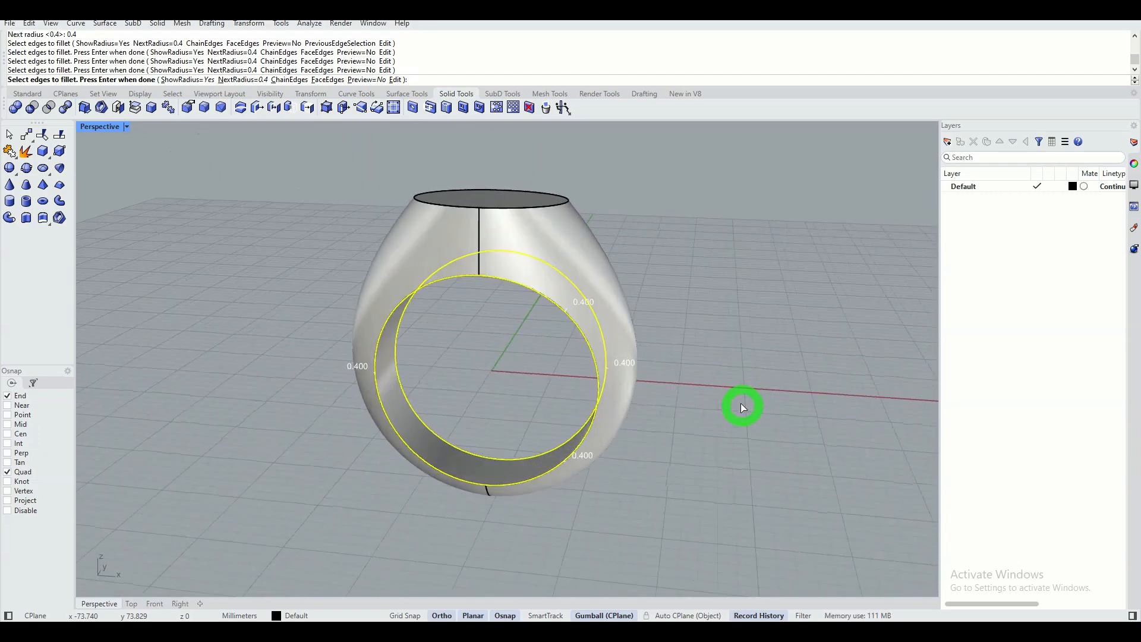
{"action": "right_click", "coordinate": [698, 263]}
{"action": "right_click", "coordinate": [698, 262]}
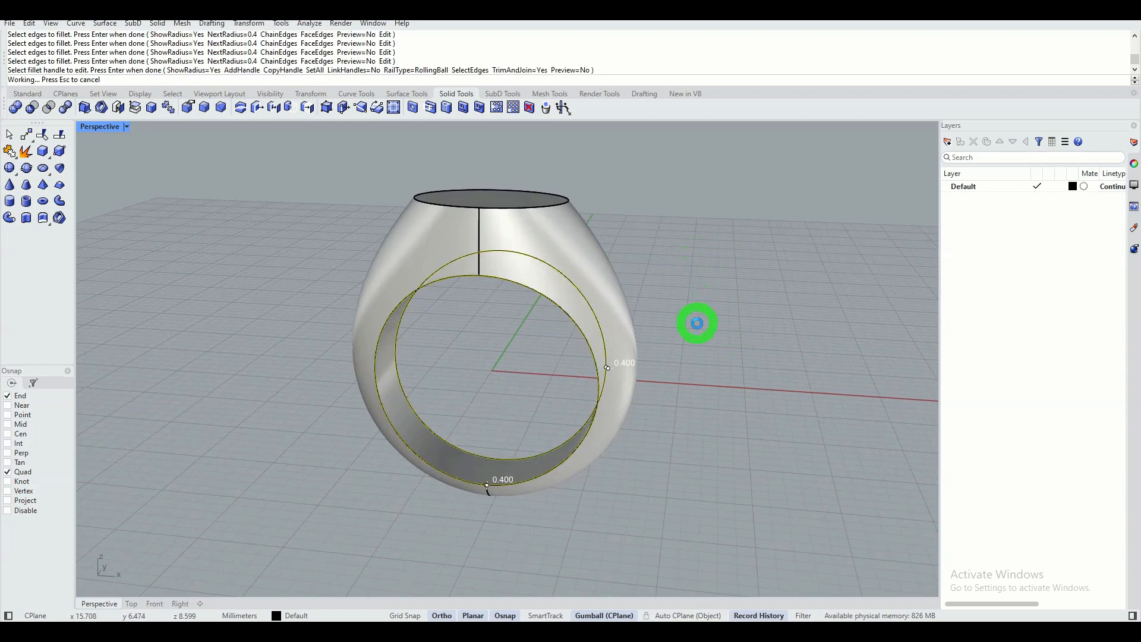
Blend the outer edge of the ring's elliptical top face with a 0.6 mm radius using Blend Edges.
{"action": "right_click_drag", "start_coordinate": [686, 390], "coordinate": [726, 410]}
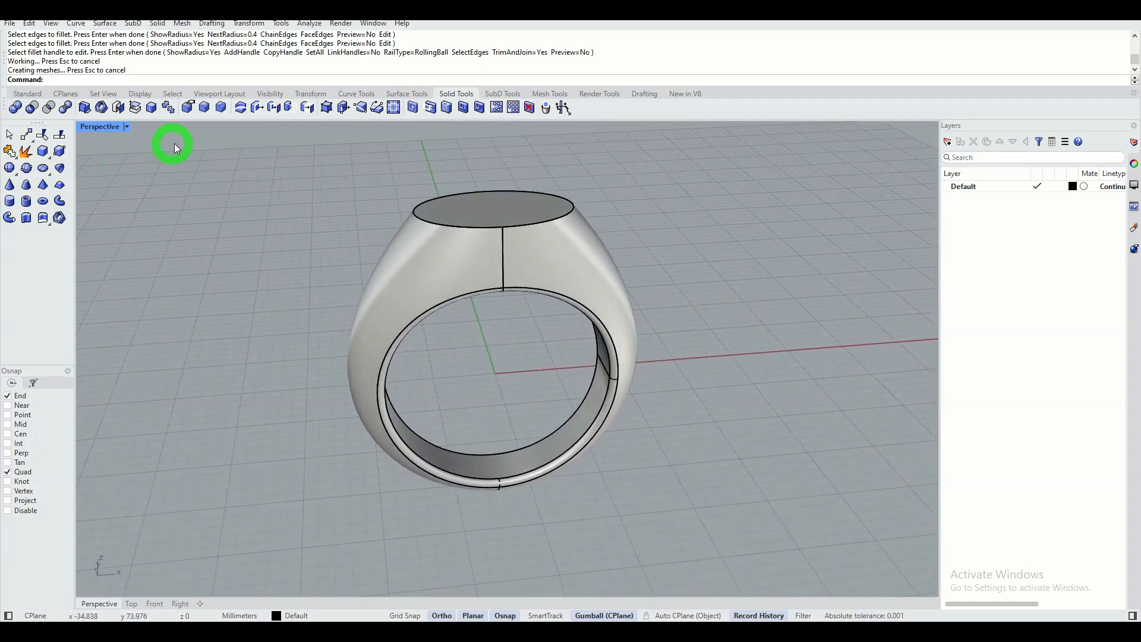
{"action": "right_click", "coordinate": [206, 111]}
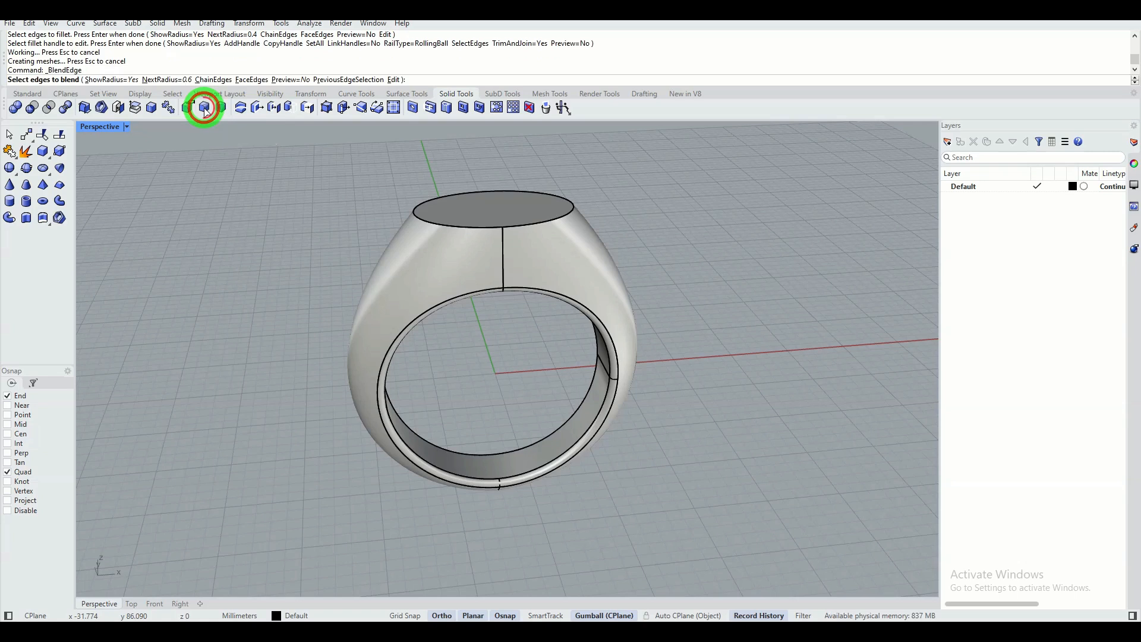
{"action": "left_click", "coordinate": [166, 79]}
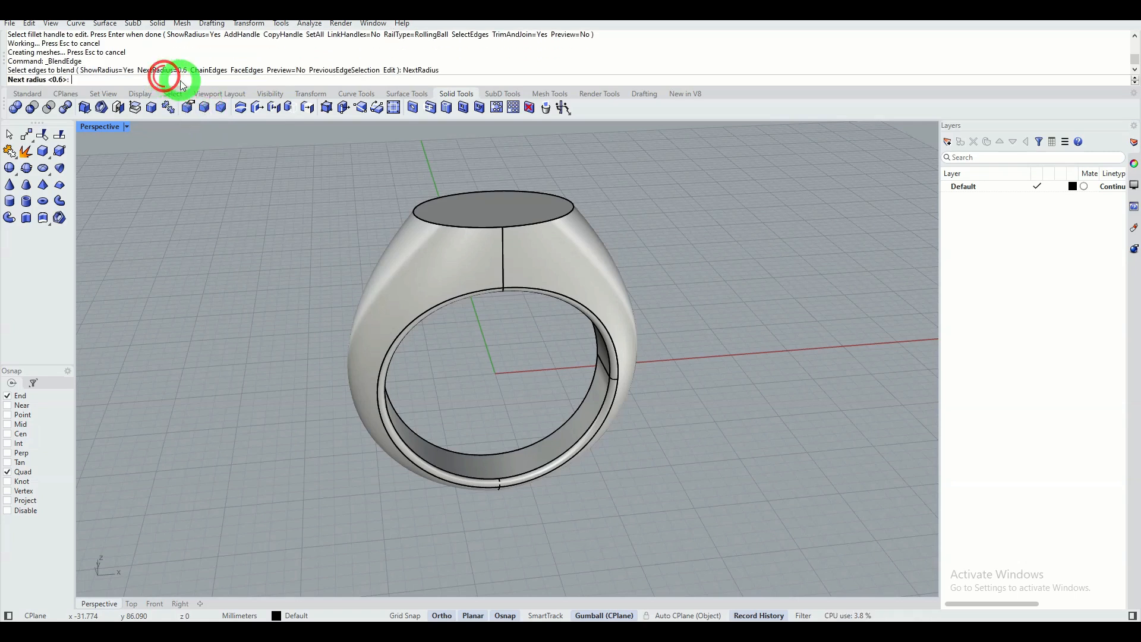
{"action": "type", "text": "0.6"}
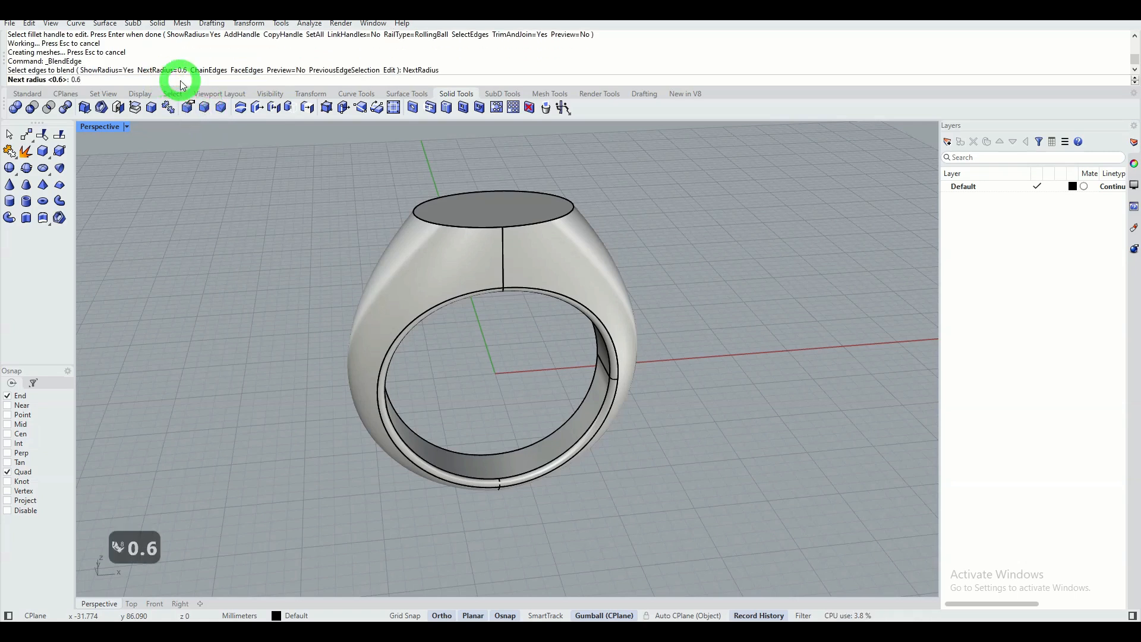
{"action": "key", "text": "Return"}
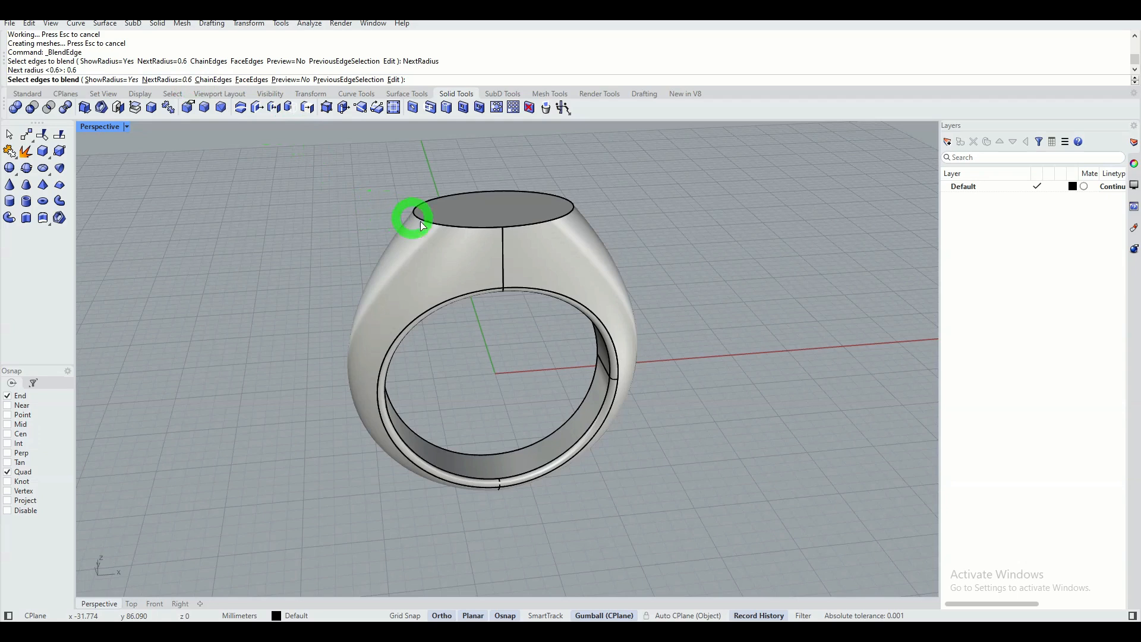
{"action": "left_click", "coordinate": [458, 226]}
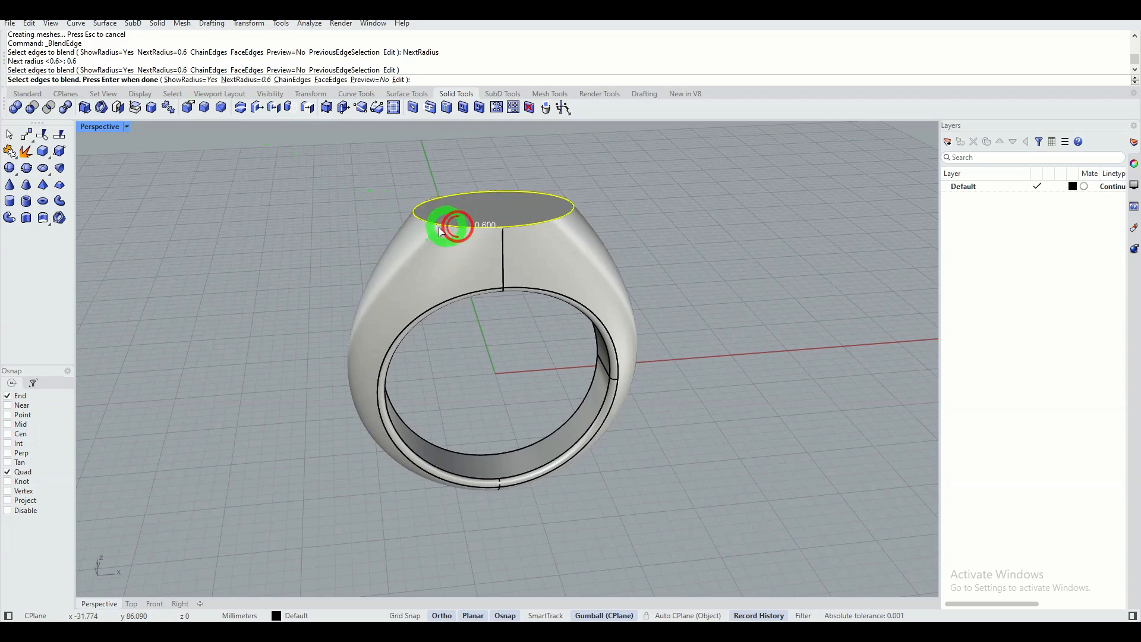
{"action": "right_click", "coordinate": [315, 215]}
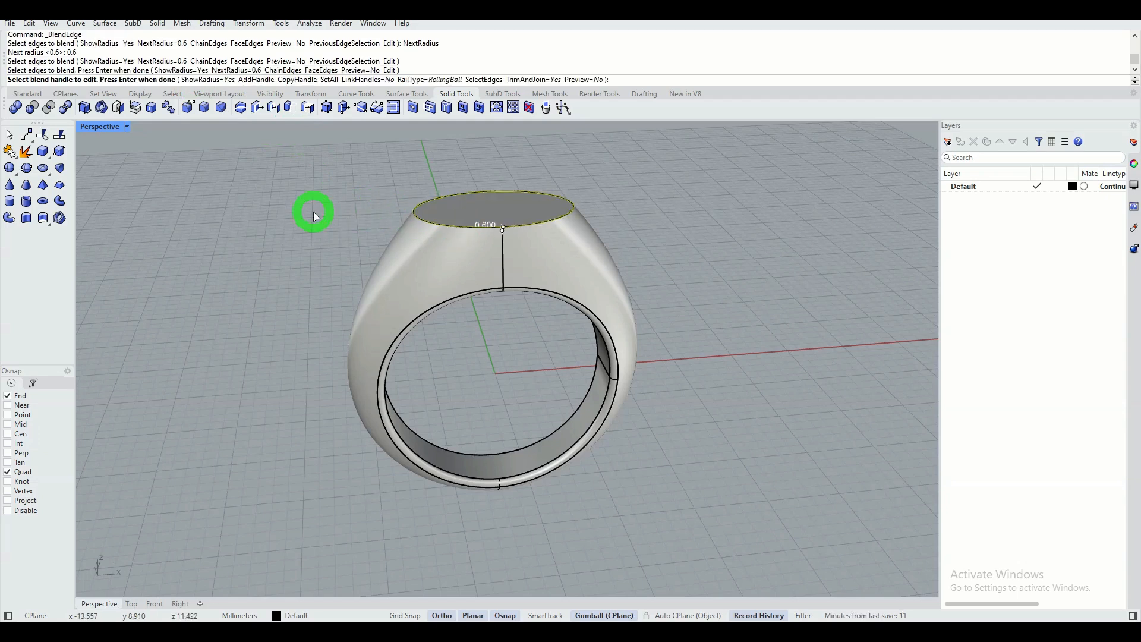
{"action": "right_click", "coordinate": [315, 216]}
Inset the edges of the flat elliptical top face by 0.2 mm.
{"action": "right_click_drag", "start_coordinate": [321, 260], "coordinate": [390, 376]}
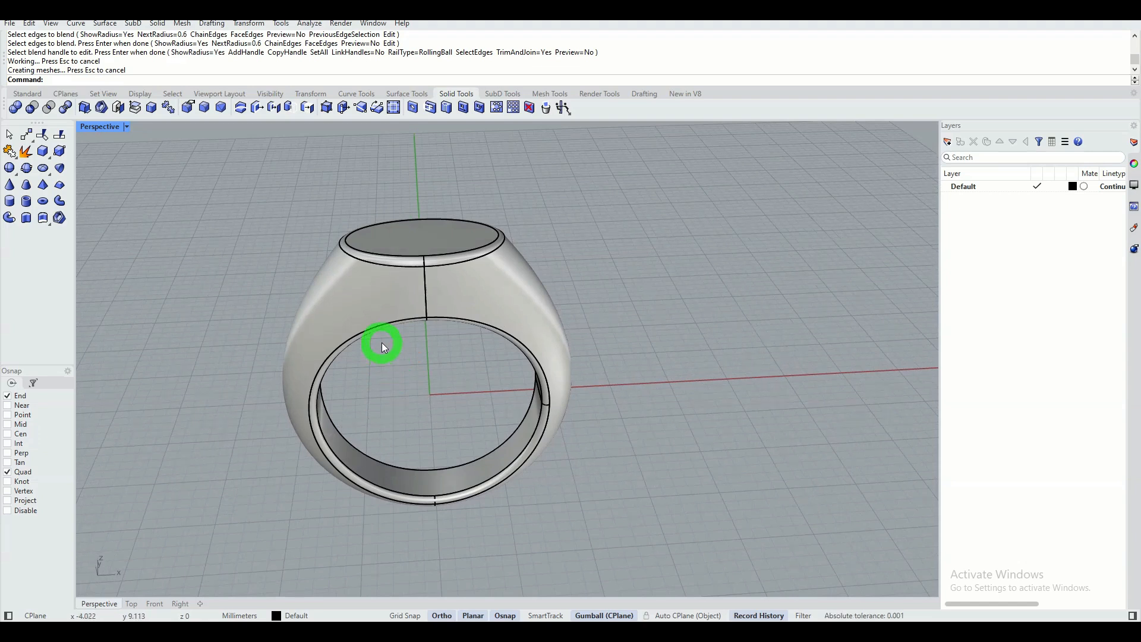
{"action": "right_click_drag", "start_coordinate": [394, 352], "coordinate": [428, 359]}
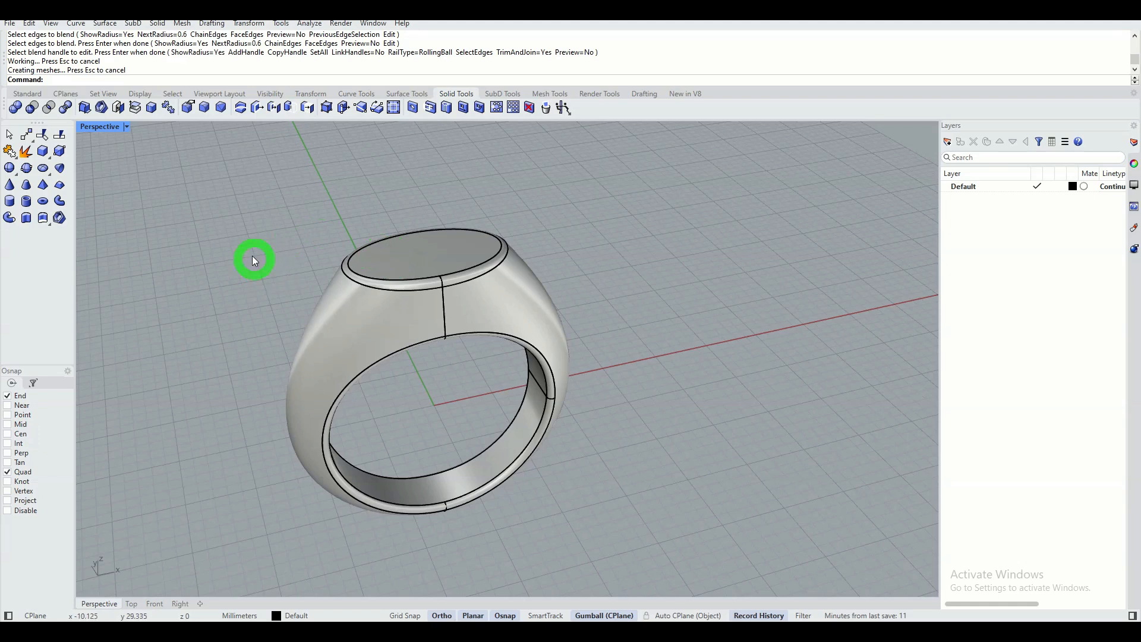
{"action": "left_click", "coordinate": [392, 110]}
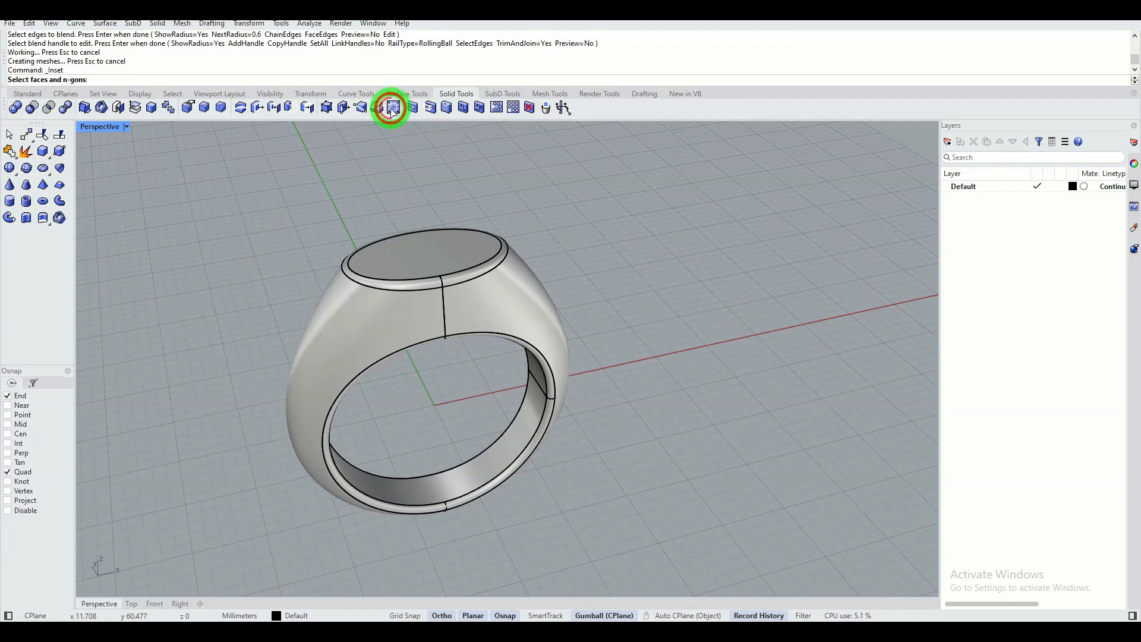
{"action": "left_click", "coordinate": [443, 260]}
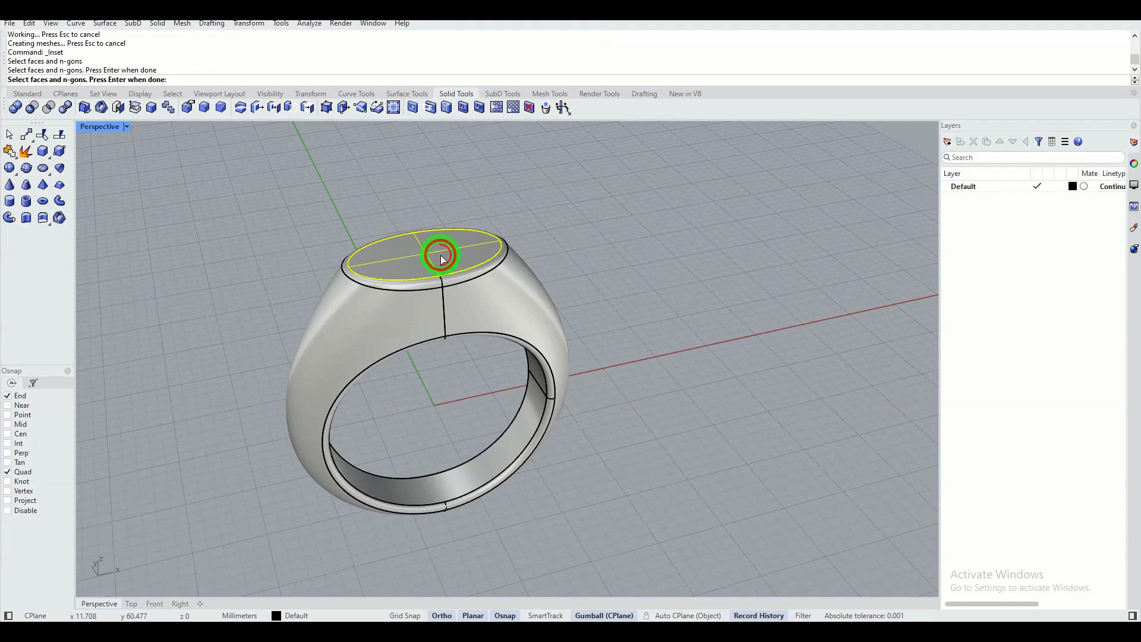
{"action": "key", "text": "Return"}
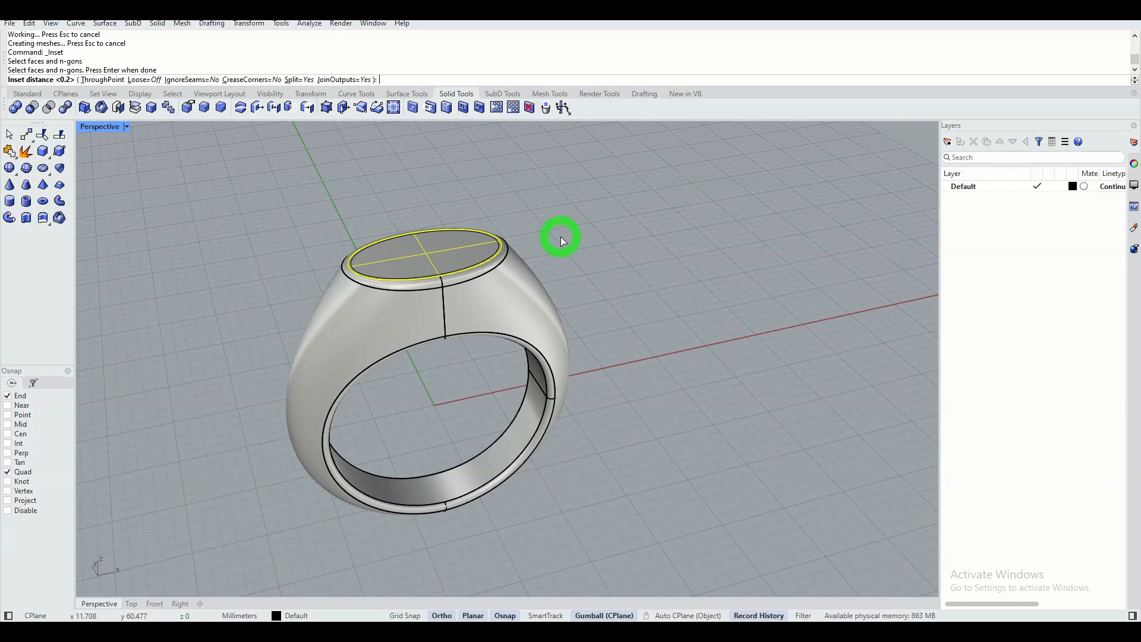
{"action": "key", "text": "Return"}
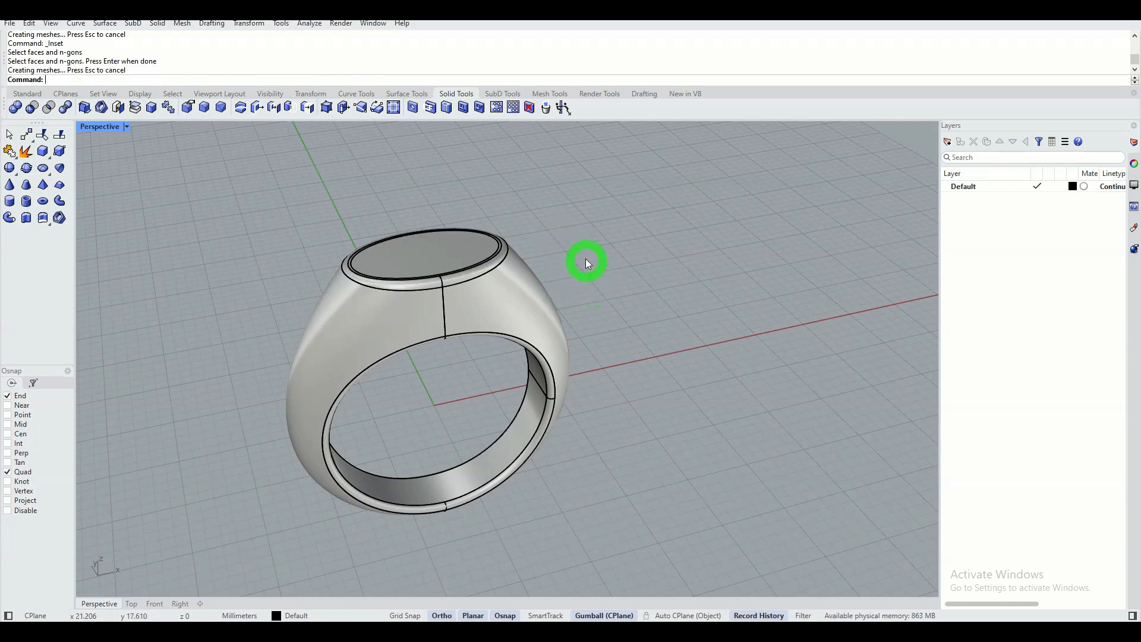
Move the inset elliptical top face straight up 0.4 mm in the Front view, starting from its centre end point.
{"action": "mouse_move", "coordinate": [579, 244]}
{"action": "right_mouse_down"}
{"action": "mouse_move", "coordinate": [523, 326]}
{"action": "mouse_move", "coordinate": [541, 257]}
{"action": "mouse_move", "coordinate": [555, 257]}
{"action": "right_mouse_up"}
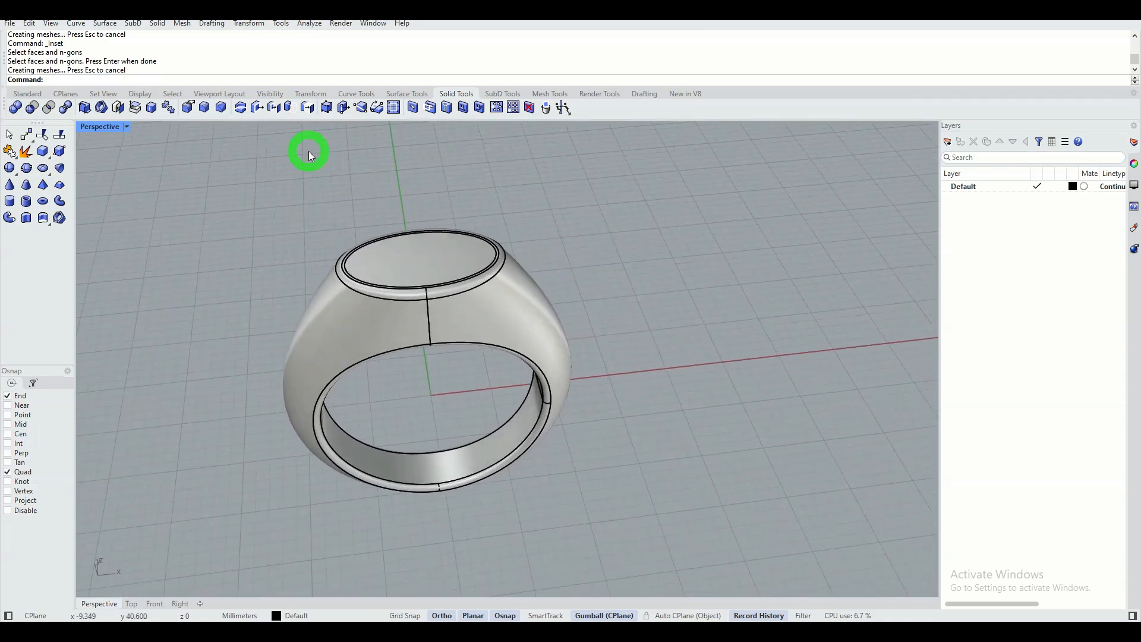
{"action": "left_click", "coordinate": [259, 109]}
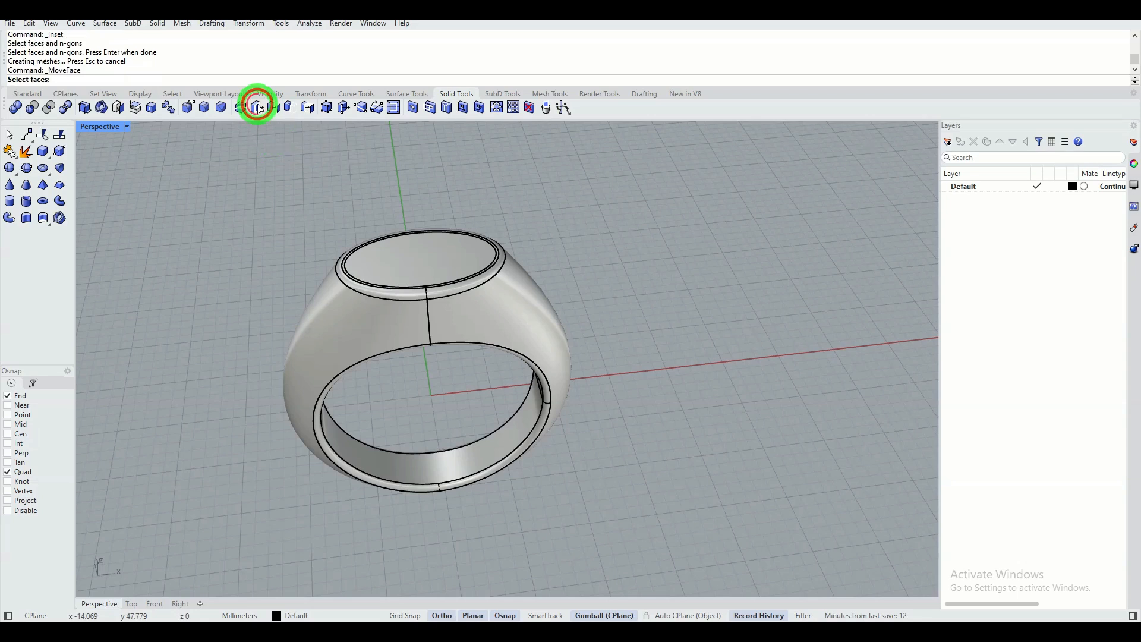
{"action": "left_click", "coordinate": [414, 260]}
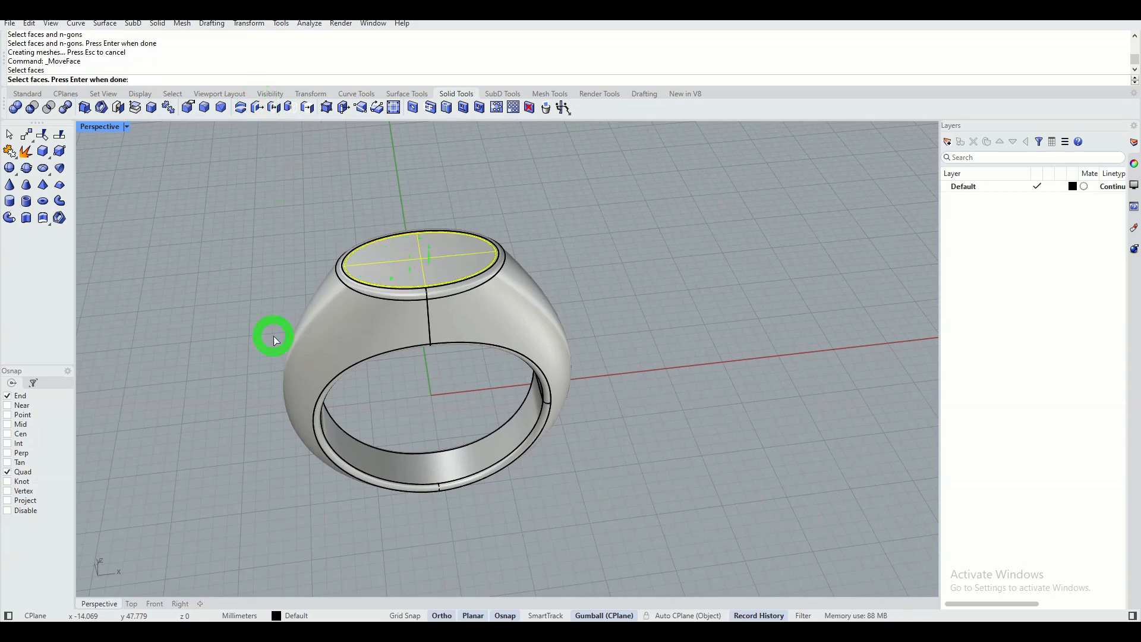
{"action": "left_click", "coordinate": [154, 604]}
{"action": "scroll", "coordinate": [463, 223], "scroll_direction": "up", "scroll_amount": 5}
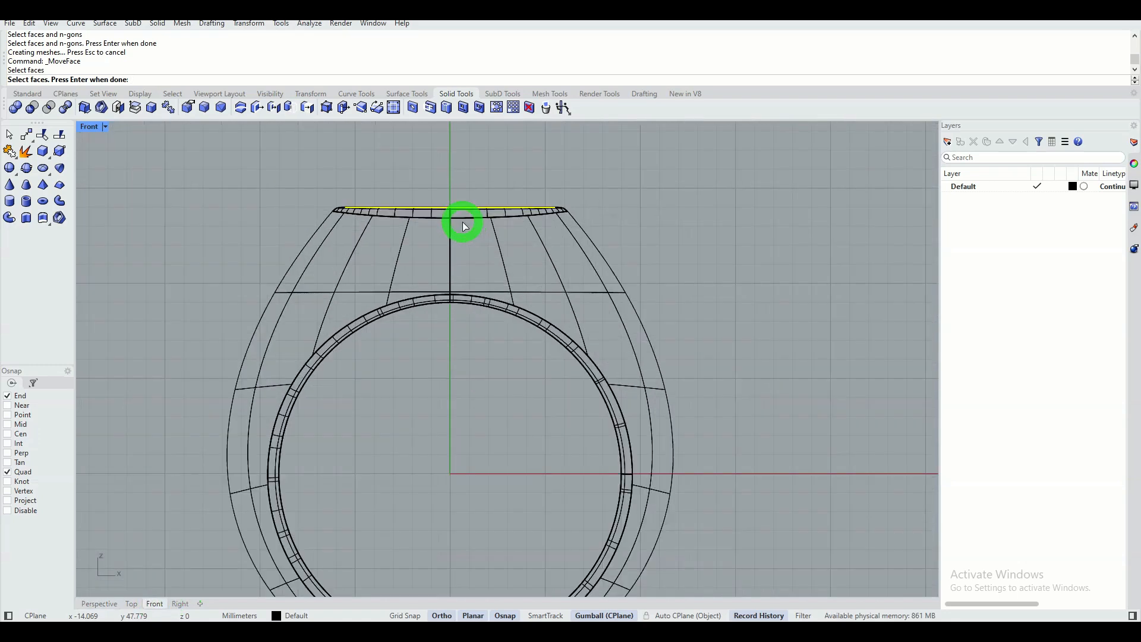
{"action": "right_click_drag", "start_coordinate": [464, 224], "coordinate": [438, 265]}
{"action": "right_click", "coordinate": [428, 202]}
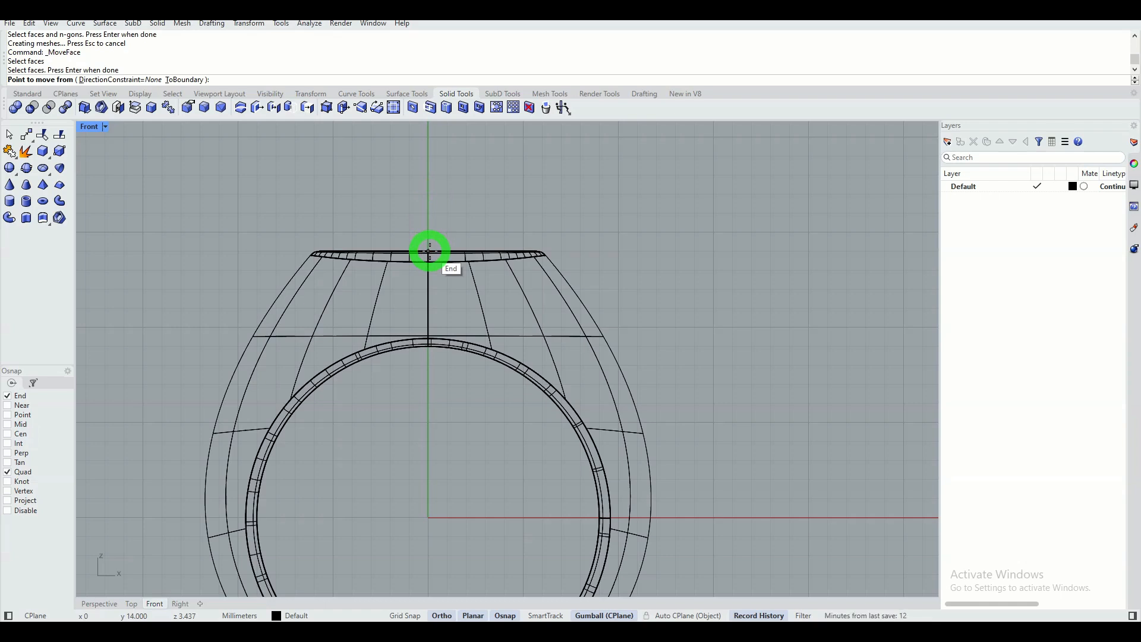
{"action": "left_click", "coordinate": [429, 252]}
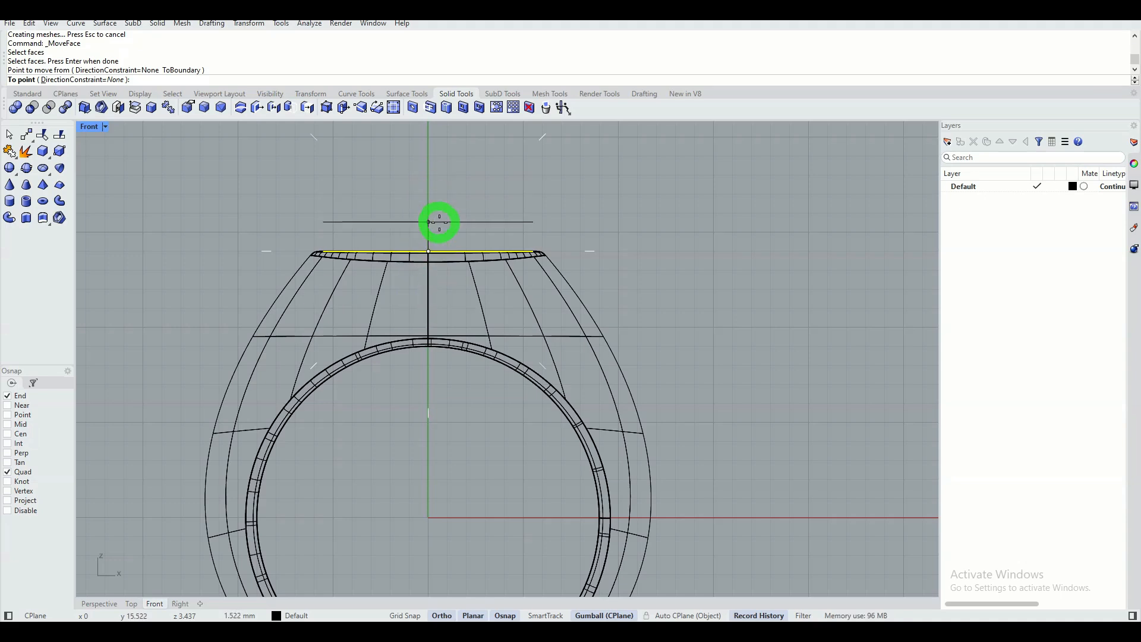
{"action": "type", "text": "0.4"}
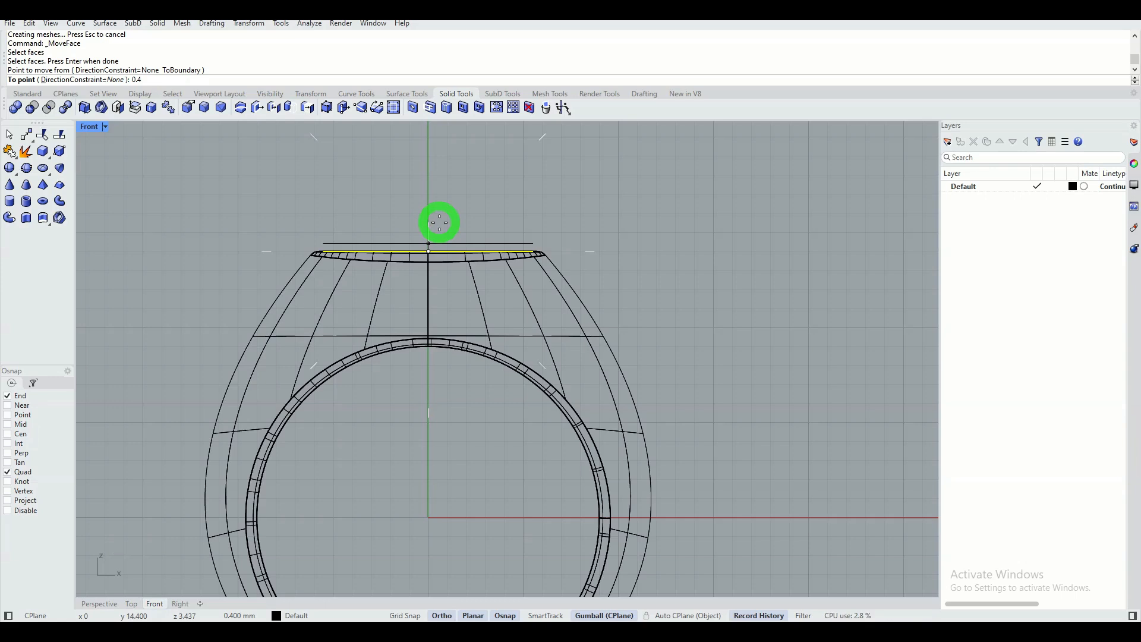
{"action": "key", "text": "Return"}
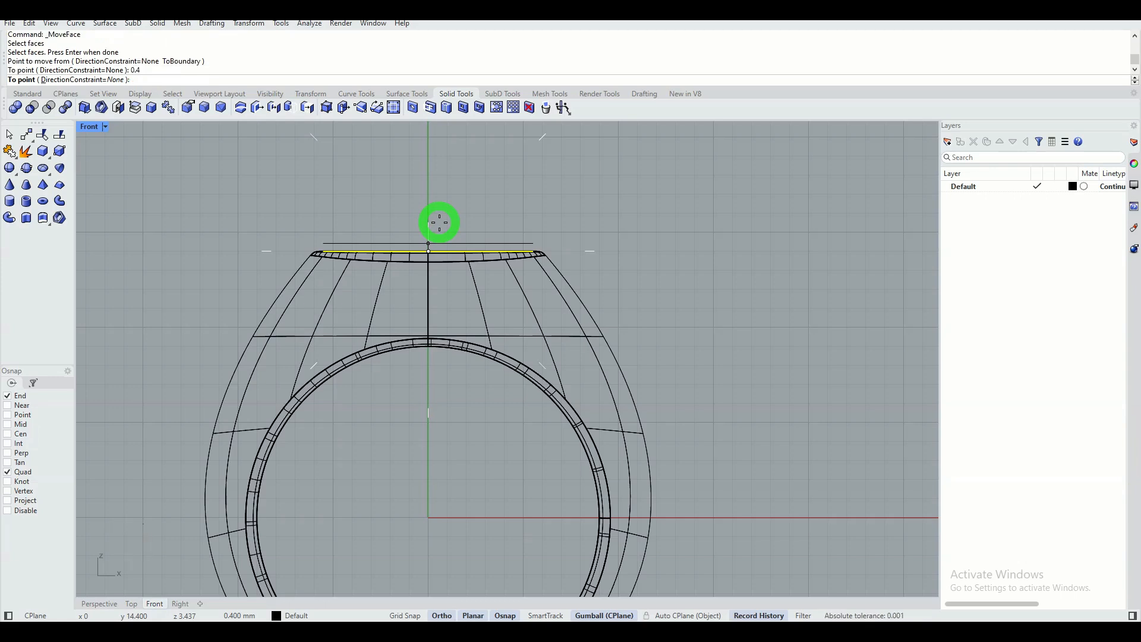
{"action": "left_click", "coordinate": [420, 190]}
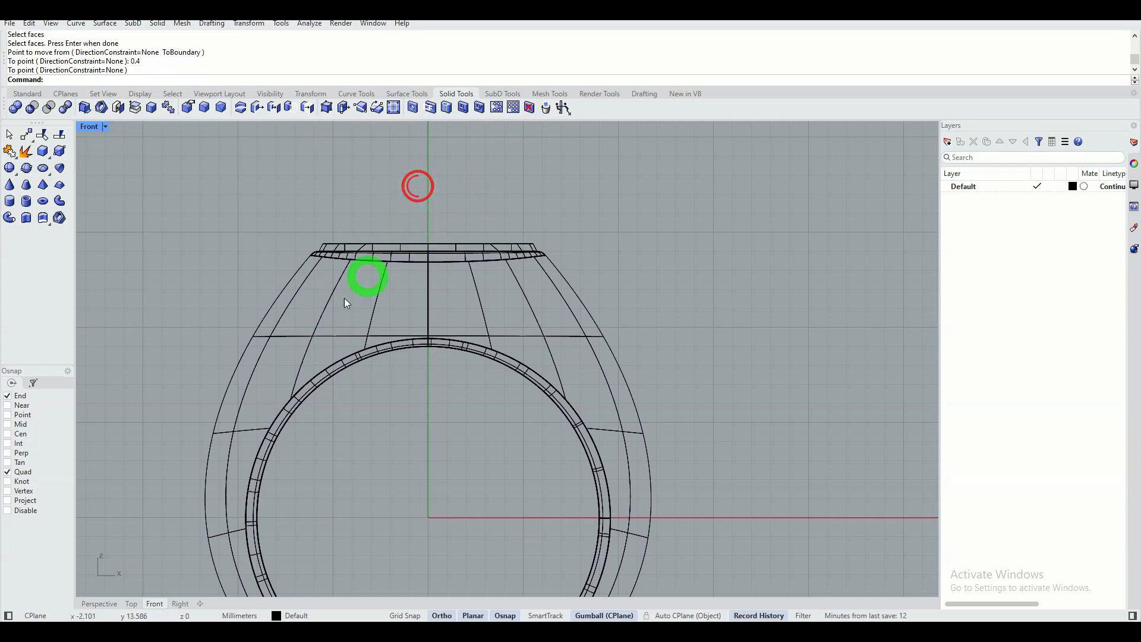
Chamfer the upper edge of the raised elliptical top by 0.4 mm in the Perspective view.
{"action": "left_click", "coordinate": [99, 604]}
{"action": "mouse_move", "coordinate": [384, 363]}
{"action": "right_mouse_down"}
{"action": "mouse_move", "coordinate": [189, 308]}
{"action": "mouse_move", "coordinate": [265, 326]}
{"action": "mouse_move", "coordinate": [523, 331]}
{"action": "mouse_move", "coordinate": [394, 319]}
{"action": "mouse_move", "coordinate": [382, 331]}
{"action": "mouse_move", "coordinate": [336, 236]}
{"action": "right_mouse_up"}
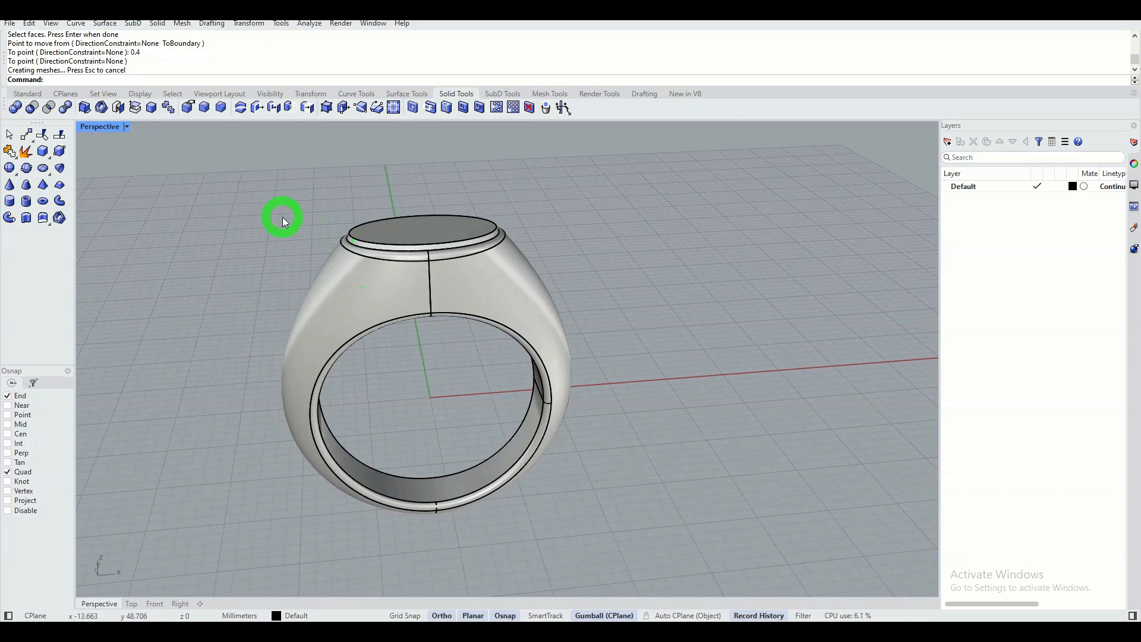
{"action": "left_click", "coordinate": [222, 108]}
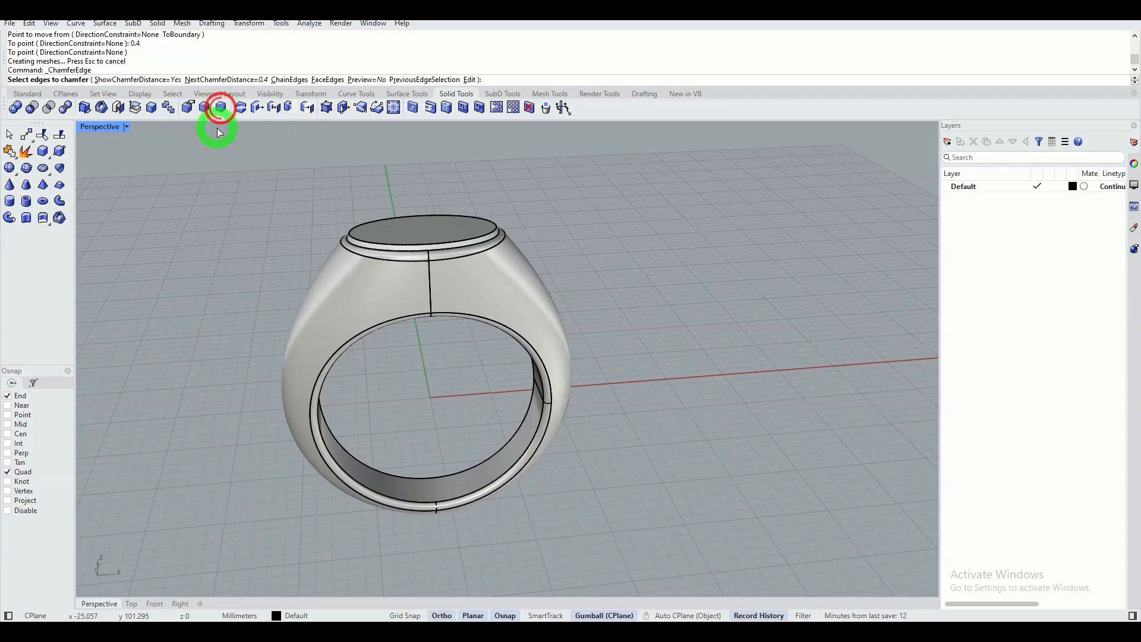
{"action": "left_click", "coordinate": [256, 82]}
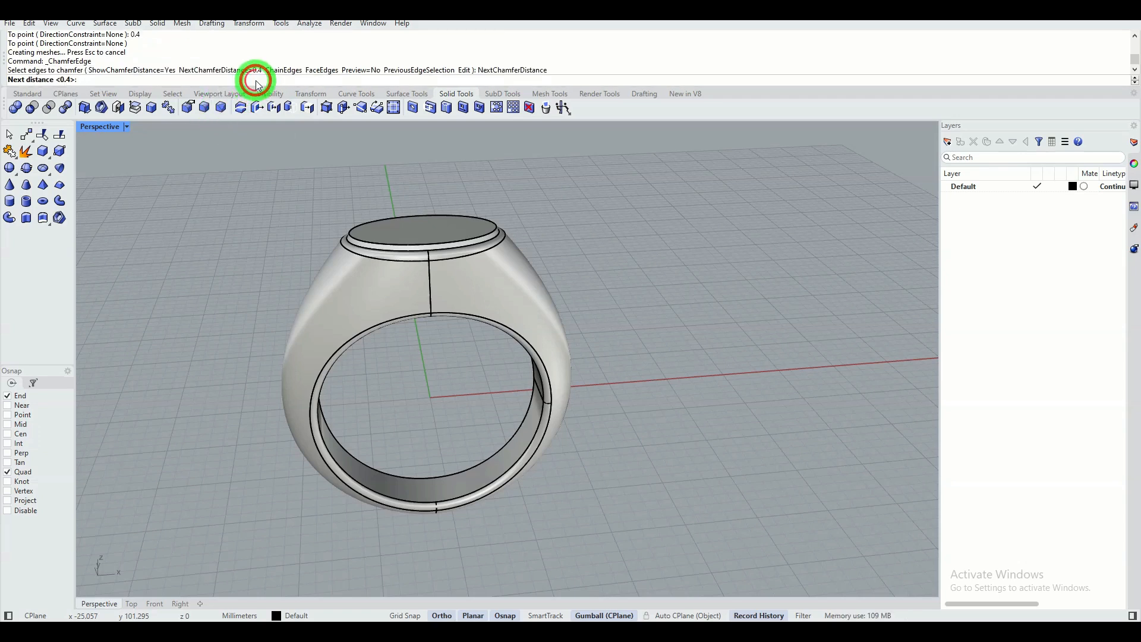
{"action": "type", "text": "0.4"}
{"action": "key", "text": "Return"}
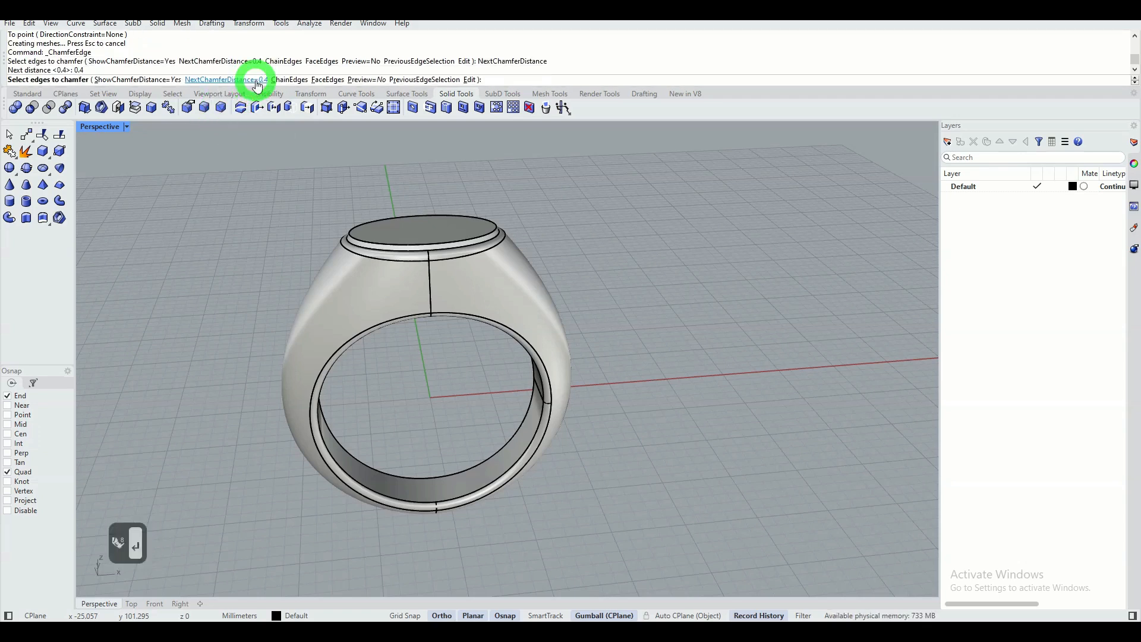
{"action": "left_click", "coordinate": [397, 247]}
{"action": "right_click", "coordinate": [316, 190]}
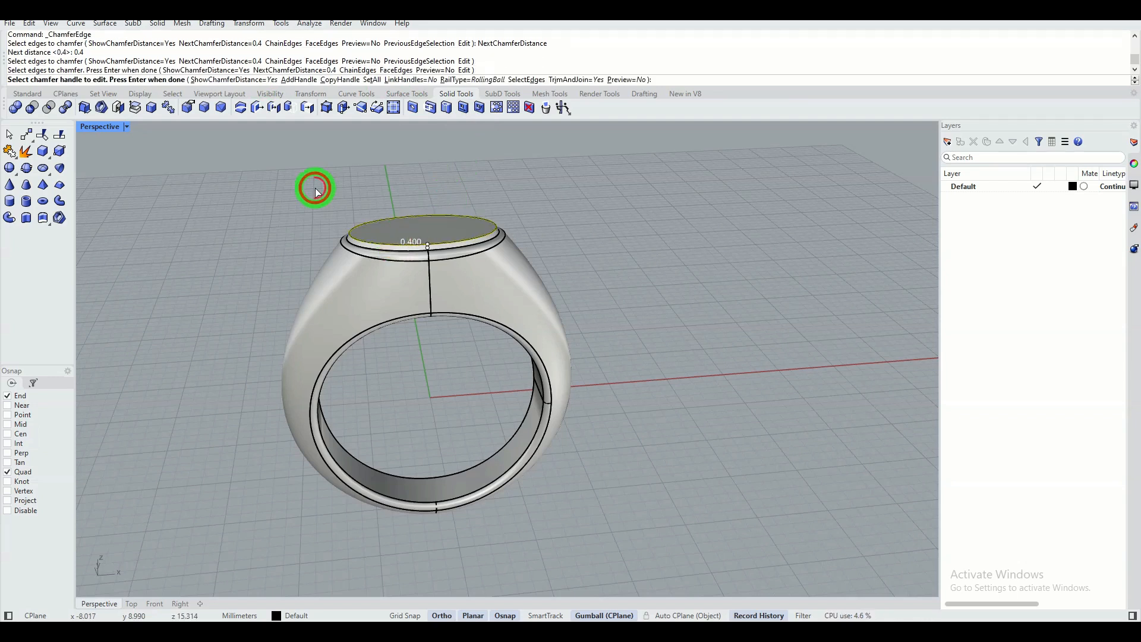
{"action": "right_click", "coordinate": [335, 192]}
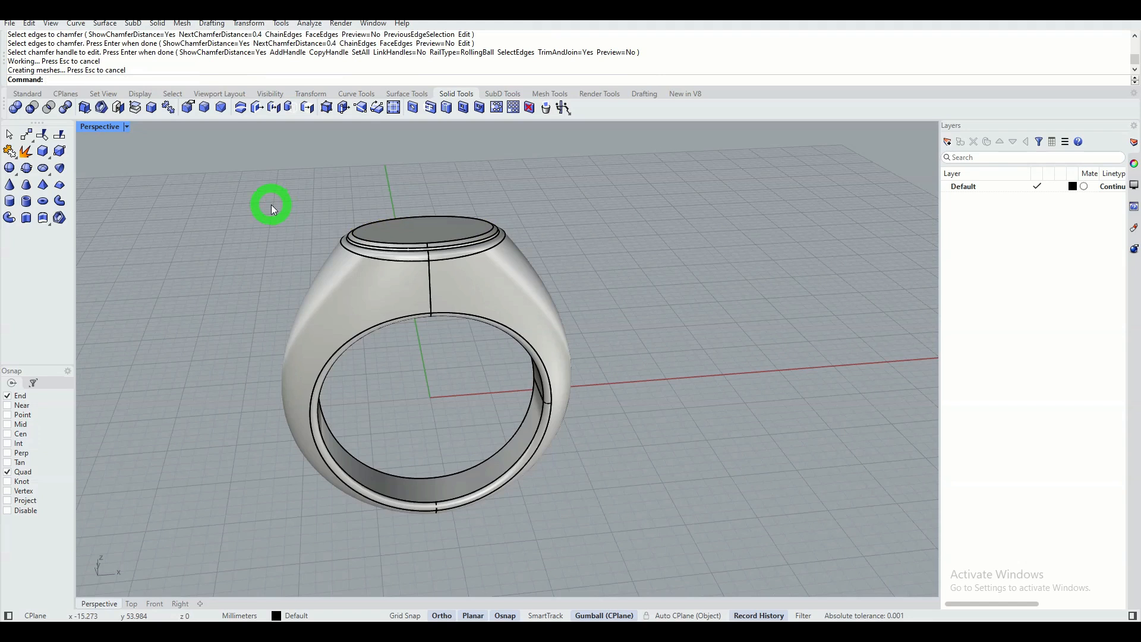
Display the arches.png environment map on the chamfered ring and deselect the ring so its surfaces show without highlighted edges.
{"action": "right_click_drag", "start_coordinate": [273, 209], "coordinate": [403, 184]}
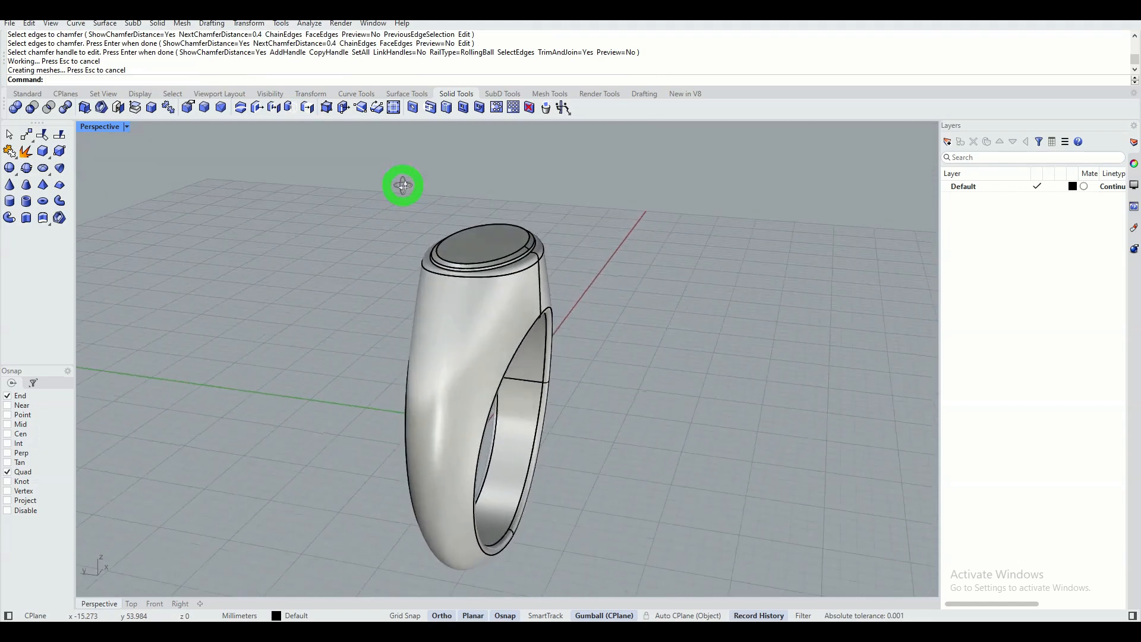
{"action": "right_click_drag", "start_coordinate": [482, 287], "coordinate": [327, 303]}
{"action": "right_click_drag", "start_coordinate": [254, 267], "coordinate": [300, 252], "text": "shift"}
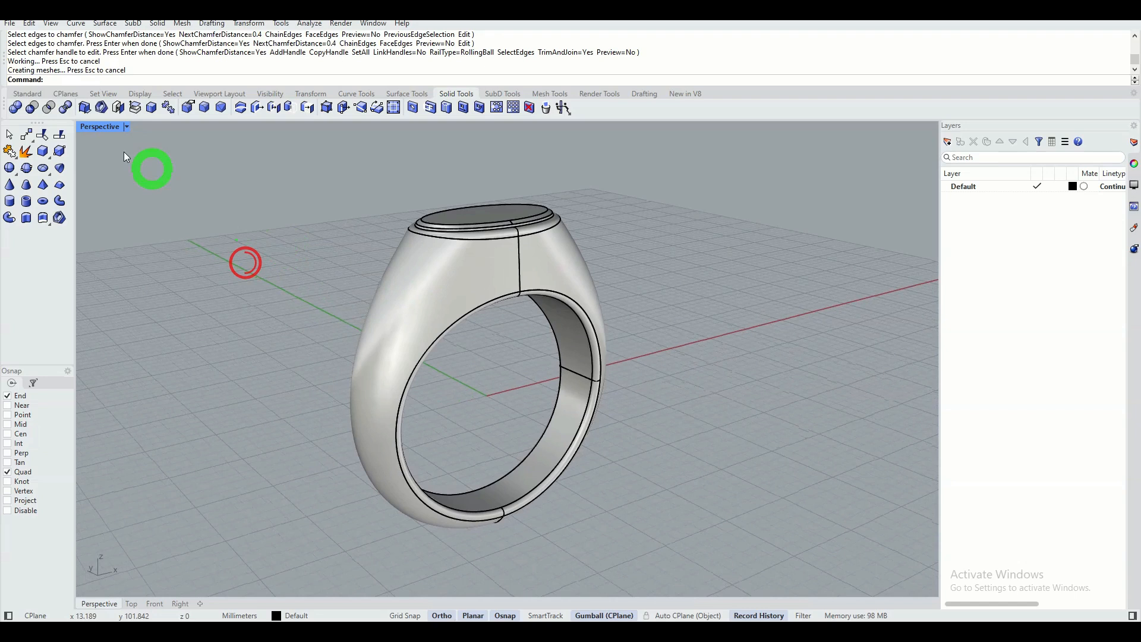
{"action": "left_click", "coordinate": [27, 92]}
{"action": "right_click_drag", "start_coordinate": [377, 225], "coordinate": [350, 239]}
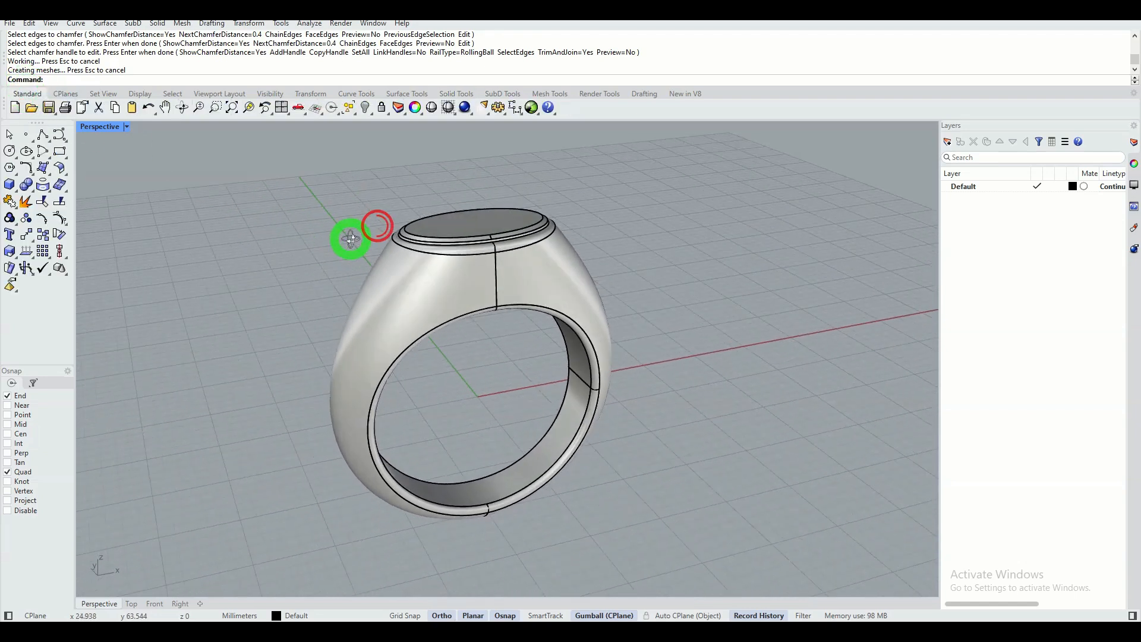
{"action": "left_click", "coordinate": [443, 287]}
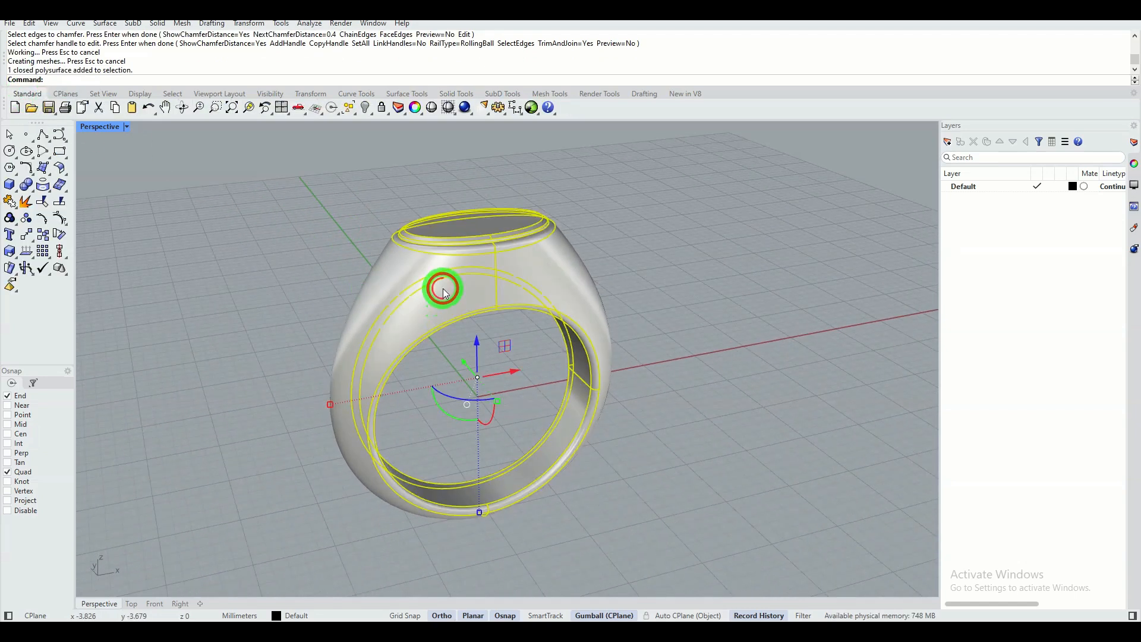
{"action": "left_click", "coordinate": [314, 27]}
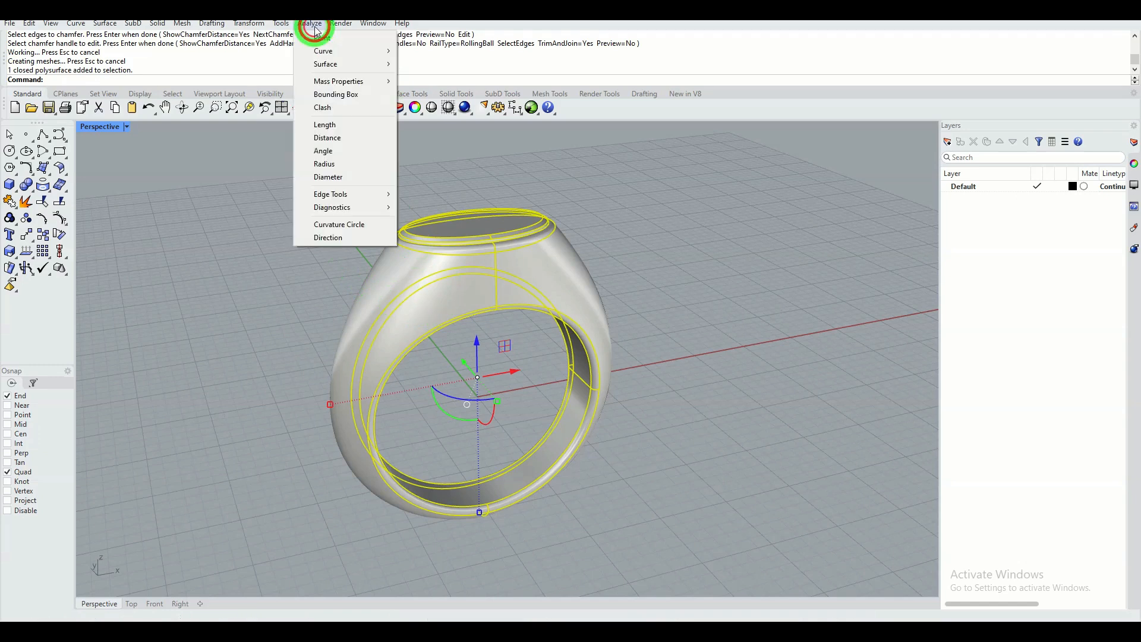
{"action": "left_click", "coordinate": [326, 64]}
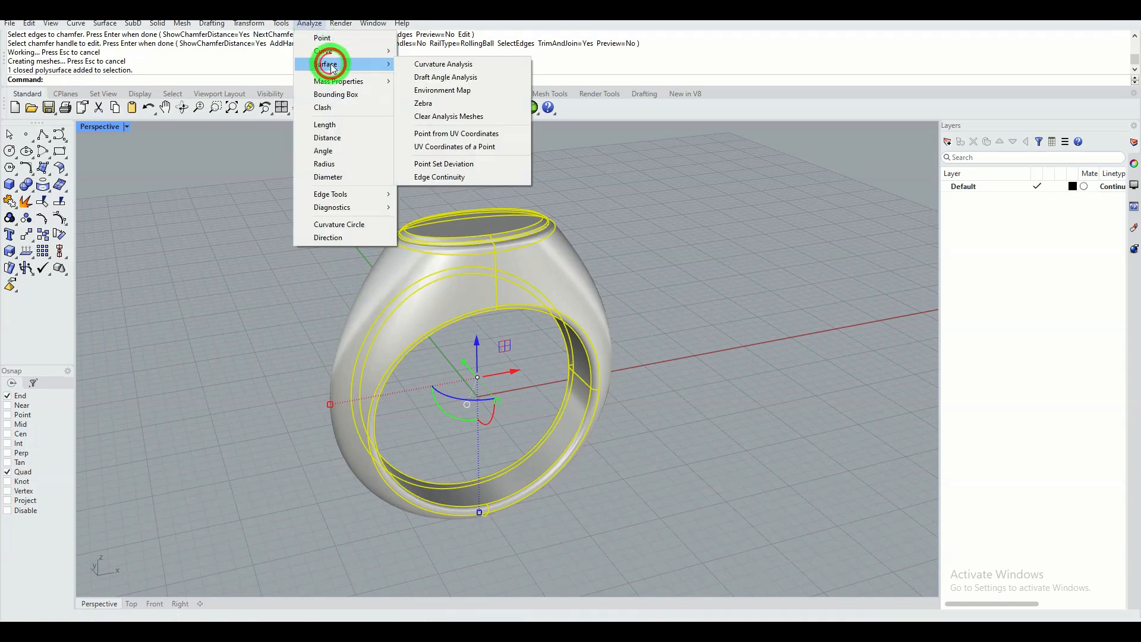
{"action": "left_click", "coordinate": [460, 91]}
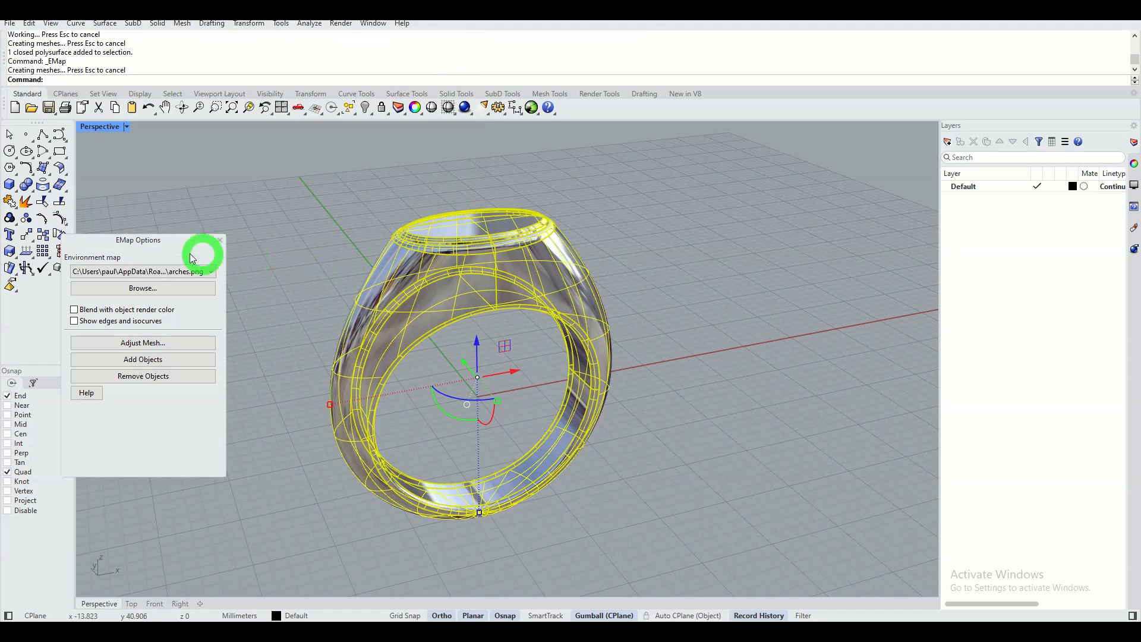
{"action": "left_click_drag", "start_coordinate": [153, 243], "coordinate": [208, 194]}
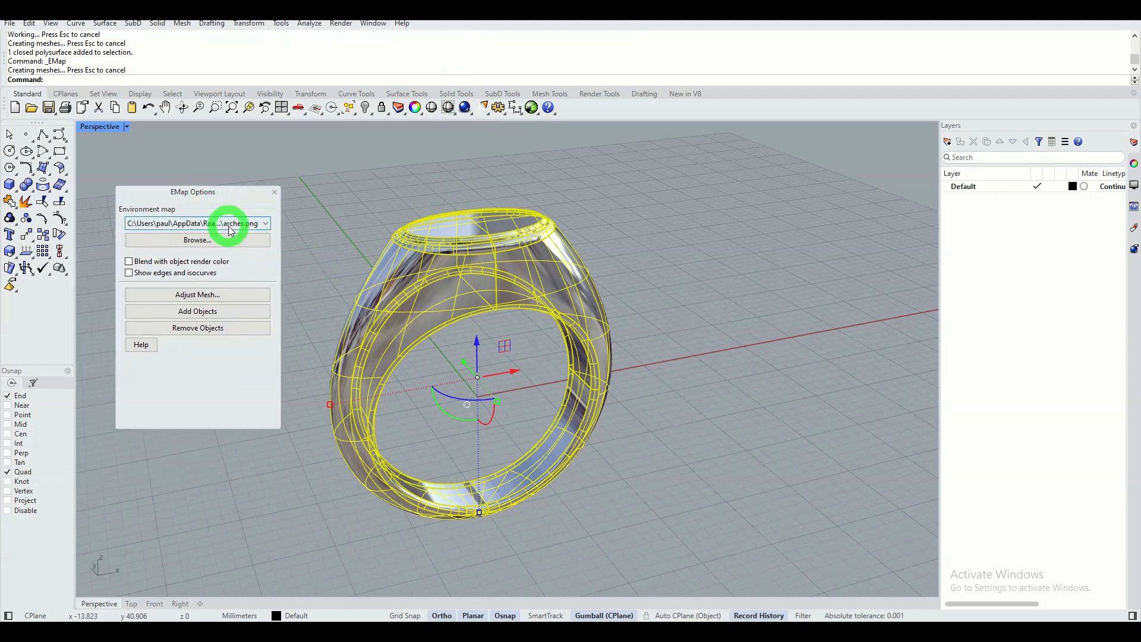
{"action": "left_click", "coordinate": [374, 179]}
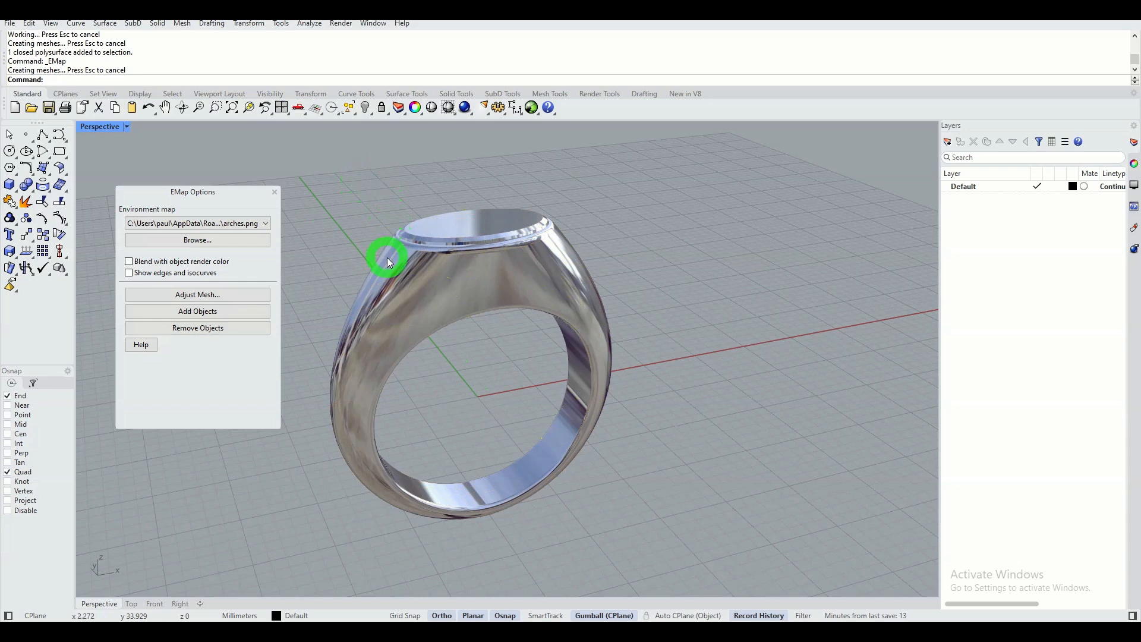
Examine the reflections on the chamfer and elliptical top up close, and end the environment map analysis.
{"action": "mouse_move", "coordinate": [369, 178]}
{"action": "right_mouse_down"}
{"action": "mouse_move", "coordinate": [410, 298]}
{"action": "mouse_move", "coordinate": [448, 244]}
{"action": "mouse_move", "coordinate": [502, 339]}
{"action": "mouse_move", "coordinate": [480, 283]}
{"action": "mouse_move", "coordinate": [433, 275]}
{"action": "mouse_move", "coordinate": [382, 295]}
{"action": "mouse_move", "coordinate": [377, 273]}
{"action": "mouse_move", "coordinate": [441, 303]}
{"action": "mouse_move", "coordinate": [490, 309]}
{"action": "mouse_move", "coordinate": [522, 283]}
{"action": "mouse_move", "coordinate": [461, 302]}
{"action": "right_mouse_up"}
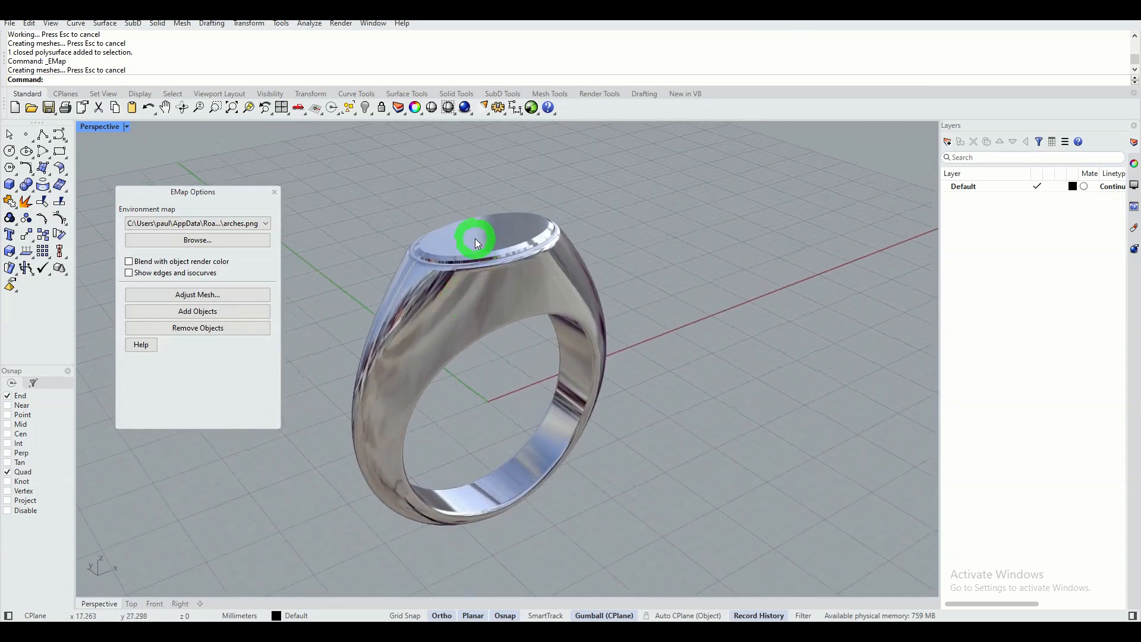
{"action": "scroll", "coordinate": [475, 238], "scroll_direction": "up", "scroll_amount": 3}
{"action": "right_click_drag", "start_coordinate": [474, 252], "coordinate": [476, 262]}
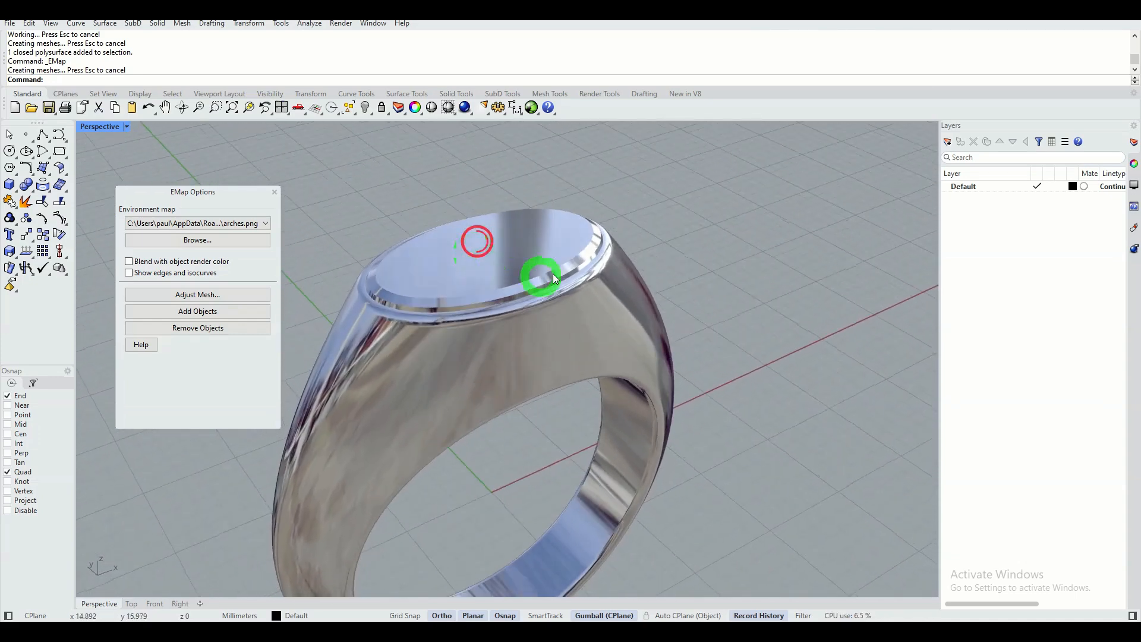
{"action": "left_click", "coordinate": [275, 192]}
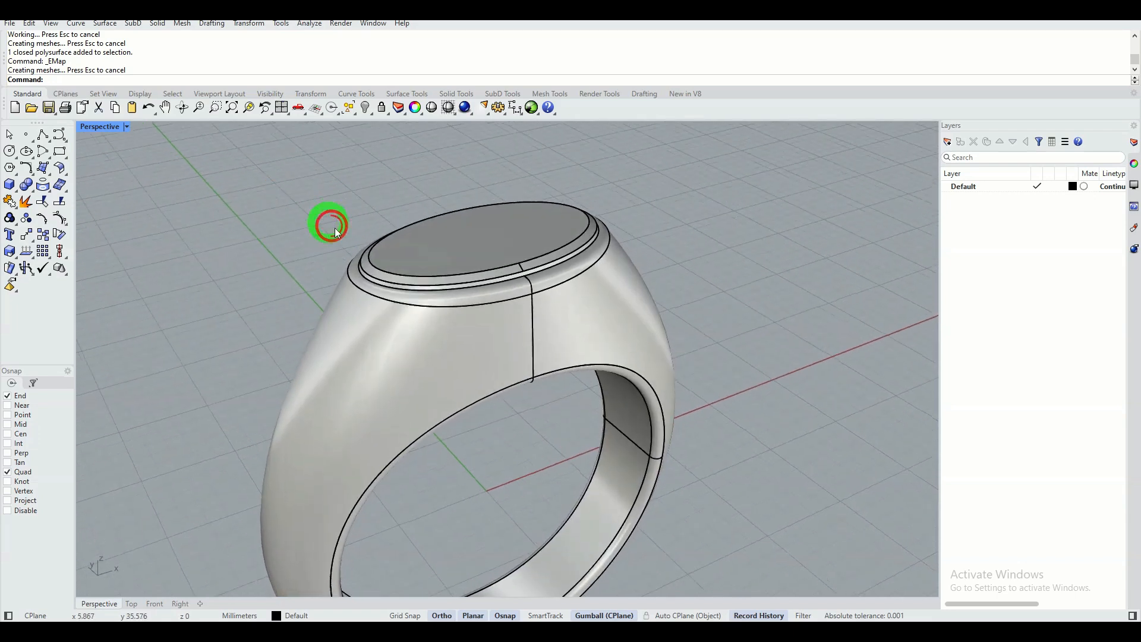
Fillet the inner and outer edges of the chamfer around the elliptical top with a 0.2 mm radius.
{"action": "left_click", "coordinate": [331, 226]}
{"action": "right_click_drag", "start_coordinate": [517, 256], "coordinate": [407, 222]}
{"action": "scroll", "coordinate": [393, 216], "scroll_direction": "up", "scroll_amount": 2}
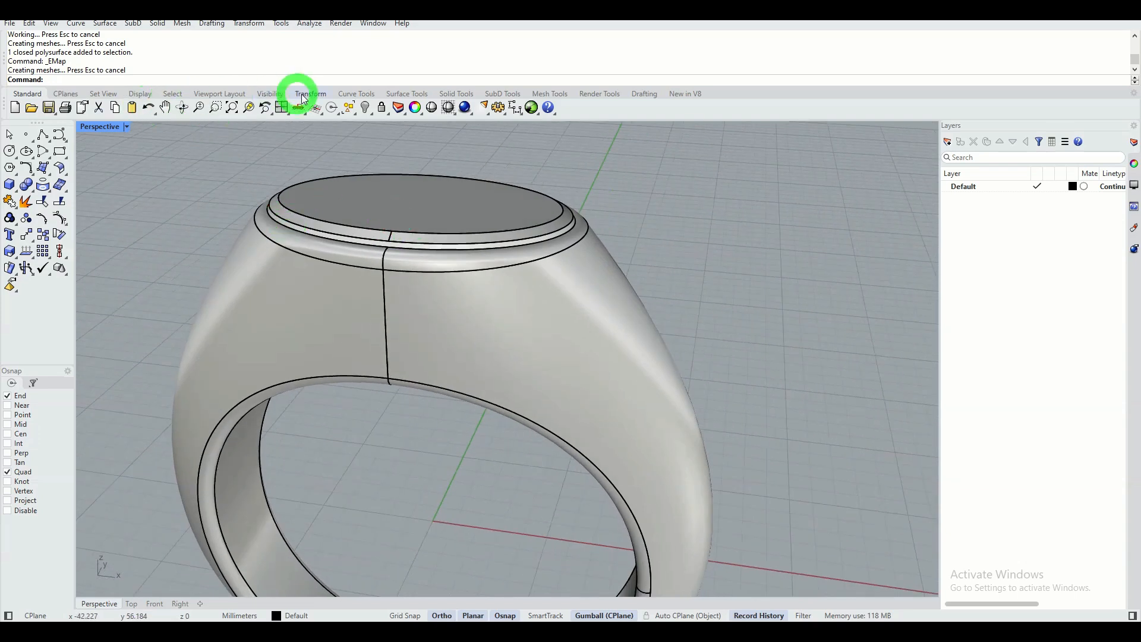
{"action": "left_click", "coordinate": [455, 93]}
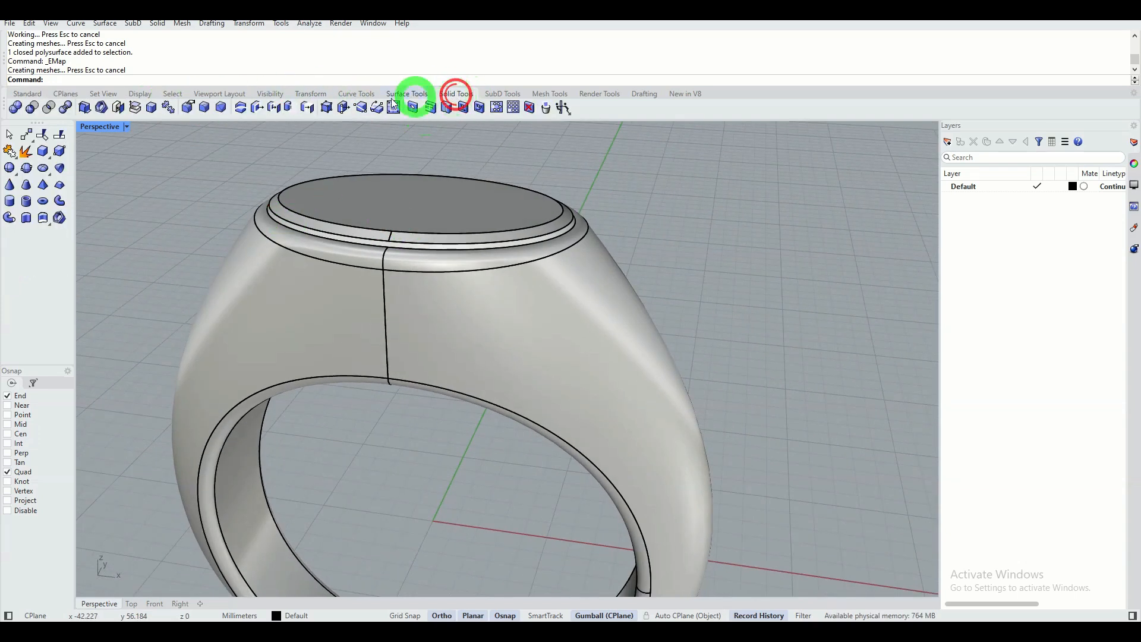
{"action": "left_click", "coordinate": [207, 110]}
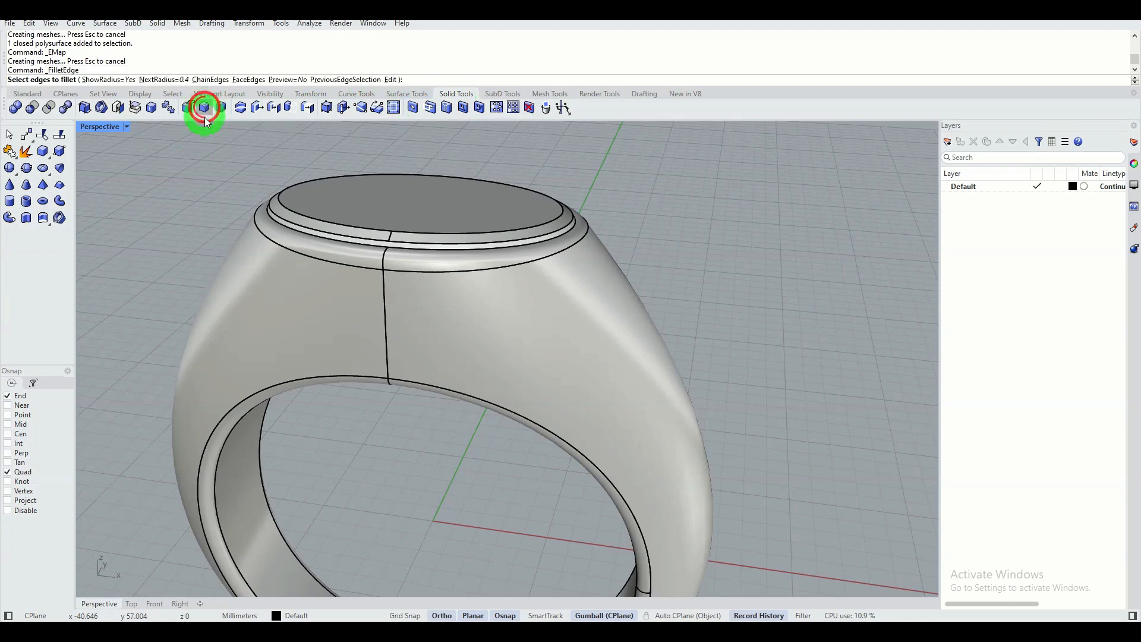
{"action": "left_click", "coordinate": [175, 80]}
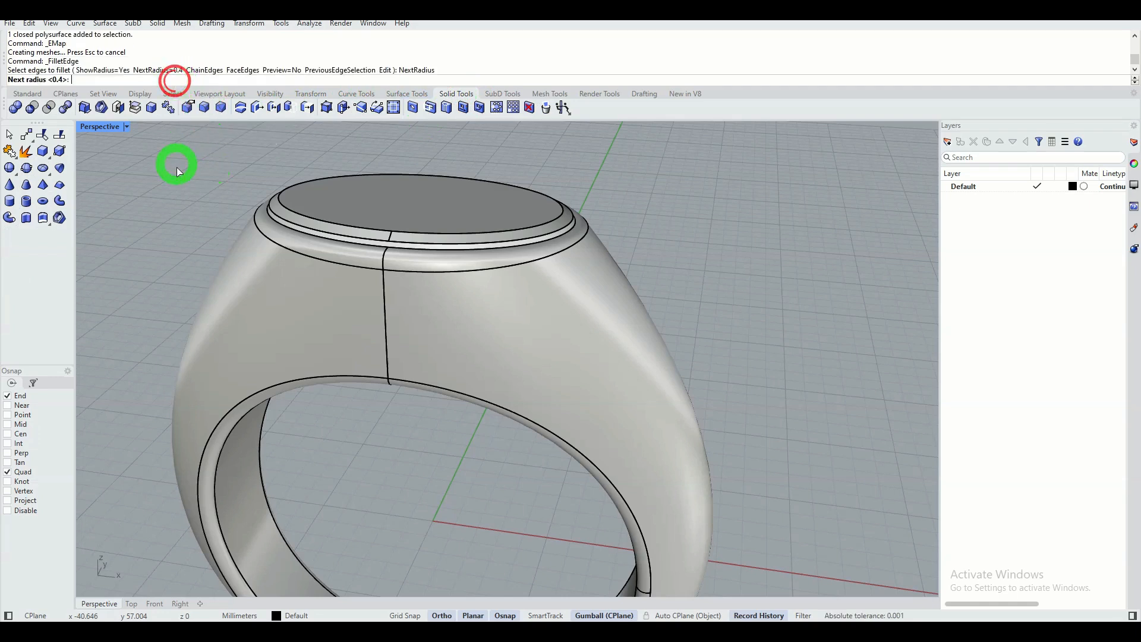
{"action": "type", "text": "0.2"}
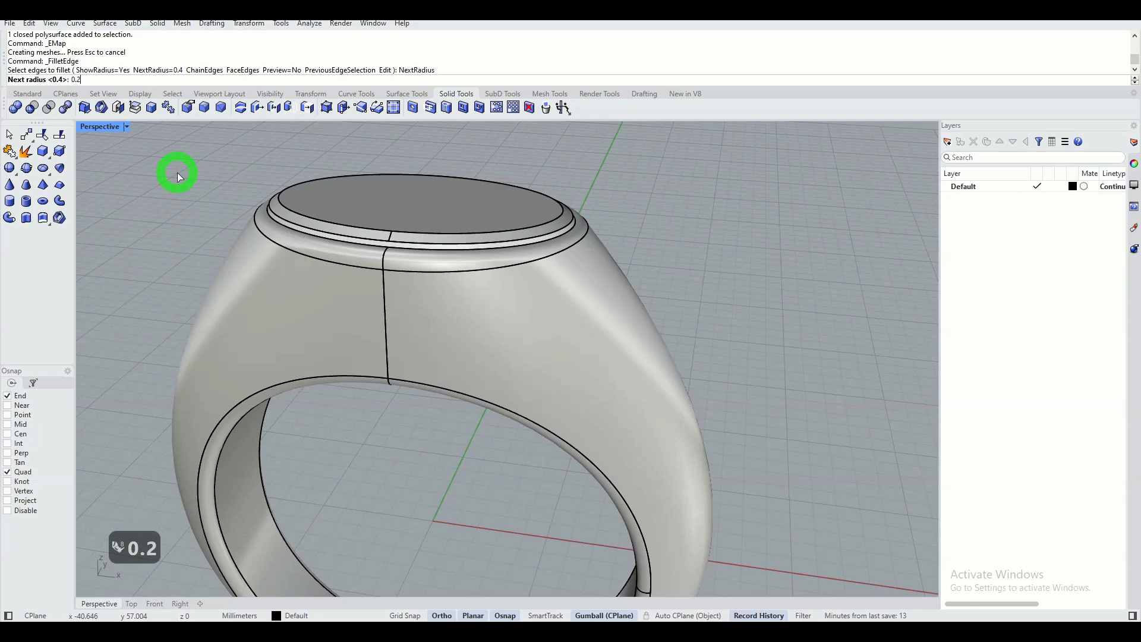
{"action": "key", "text": "Return"}
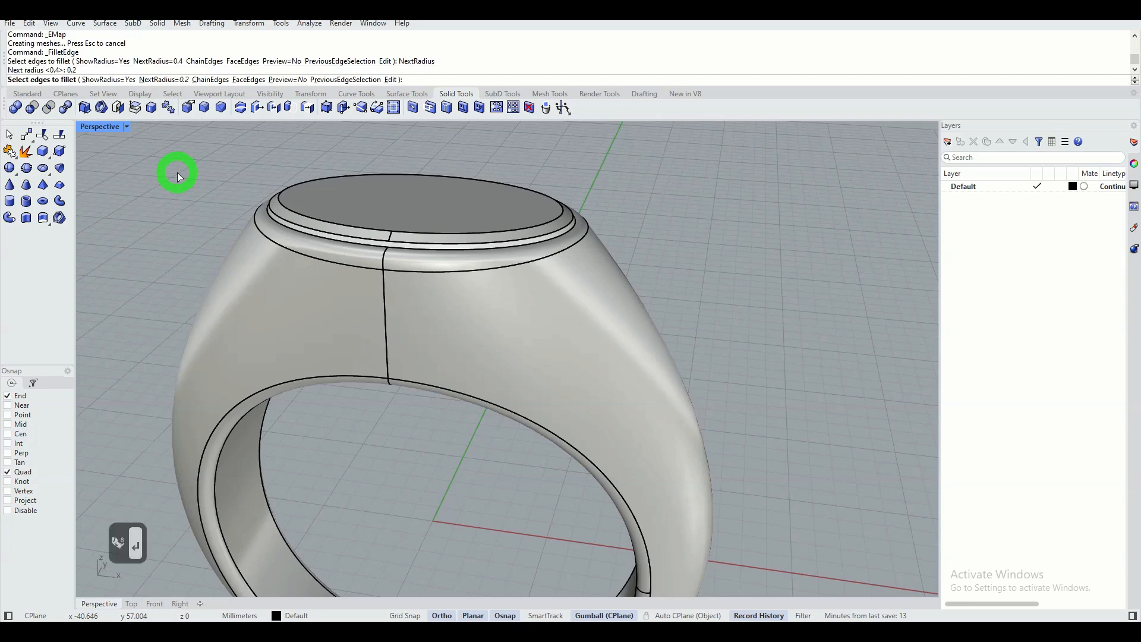
{"action": "left_click", "coordinate": [309, 230]}
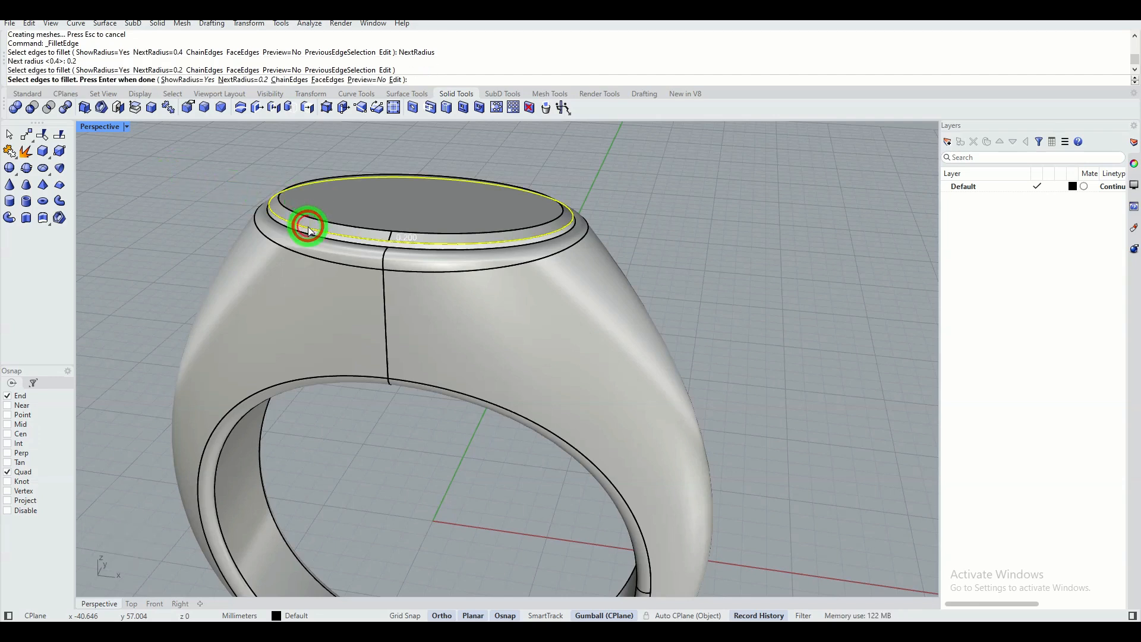
{"action": "left_click", "coordinate": [346, 224]}
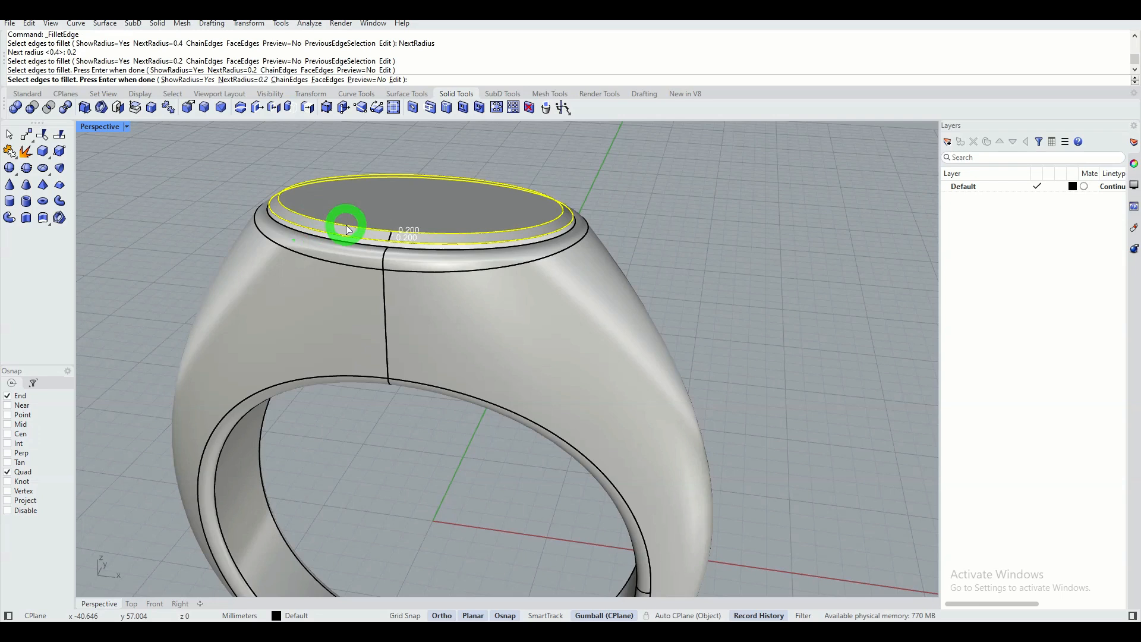
{"action": "right_click", "coordinate": [370, 196]}
{"action": "right_click", "coordinate": [369, 193]}
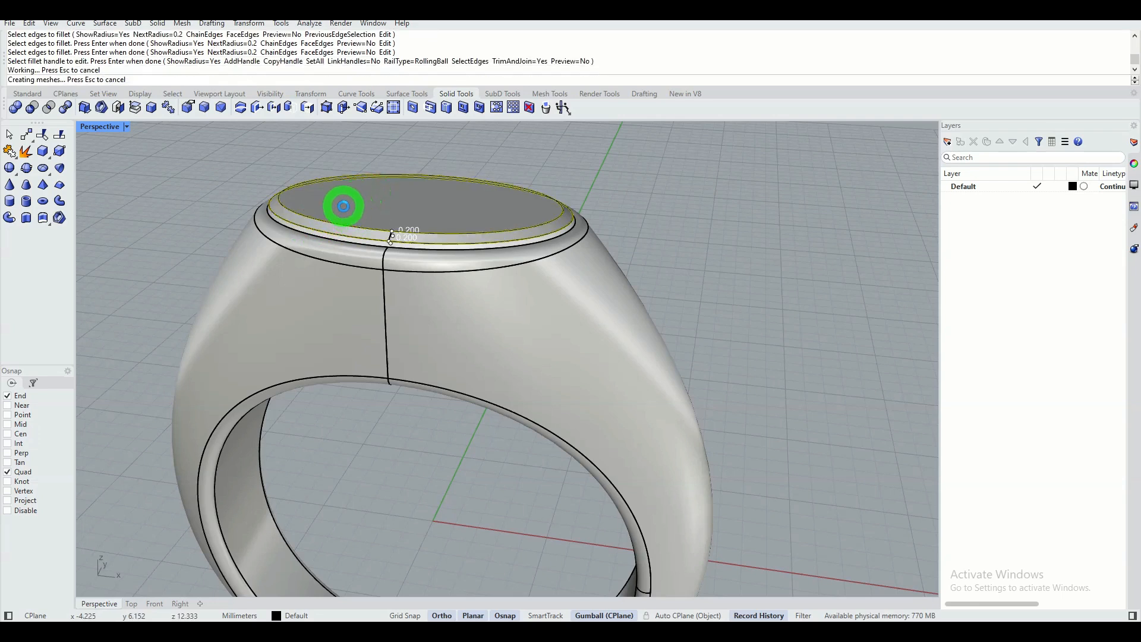
Inspect the reflections on the filleted ring with the arches.png environment map, and close the analysis to return to the shaded model.
{"action": "right_click_drag", "start_coordinate": [222, 173], "coordinate": [340, 193]}
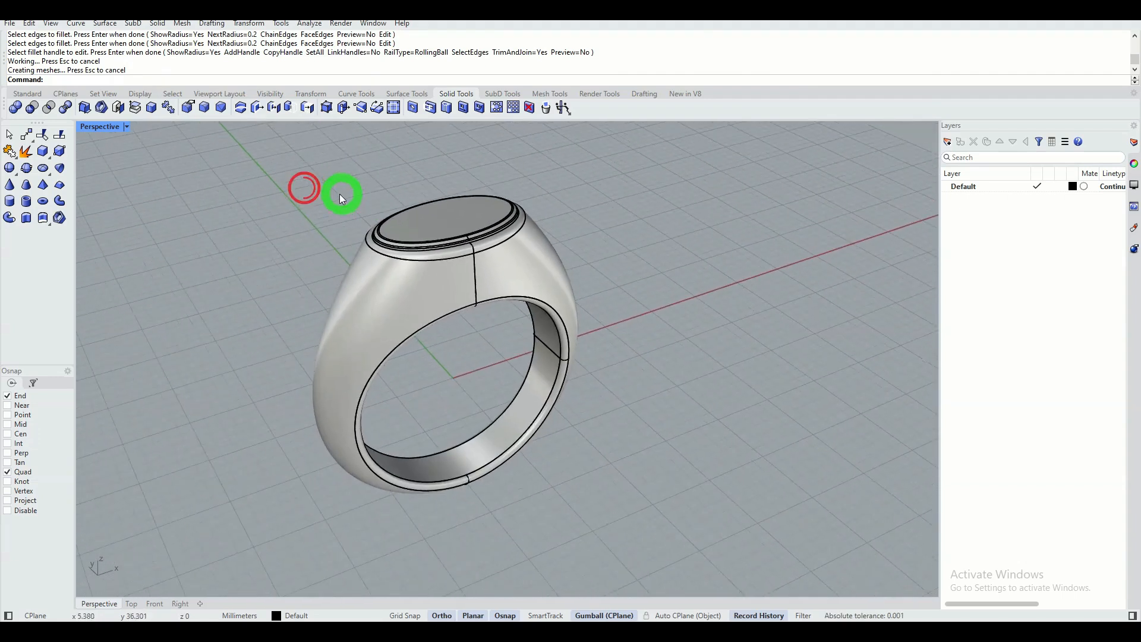
{"action": "left_click", "coordinate": [381, 291]}
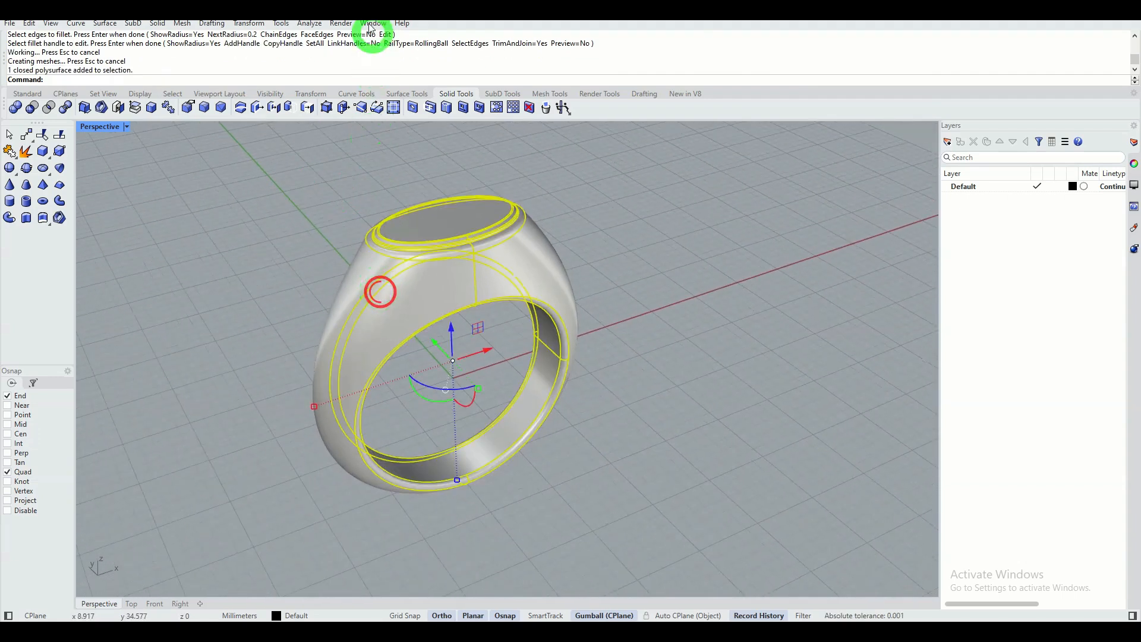
{"action": "left_click", "coordinate": [314, 23]}
{"action": "mouse_move", "coordinate": [344, 65]}
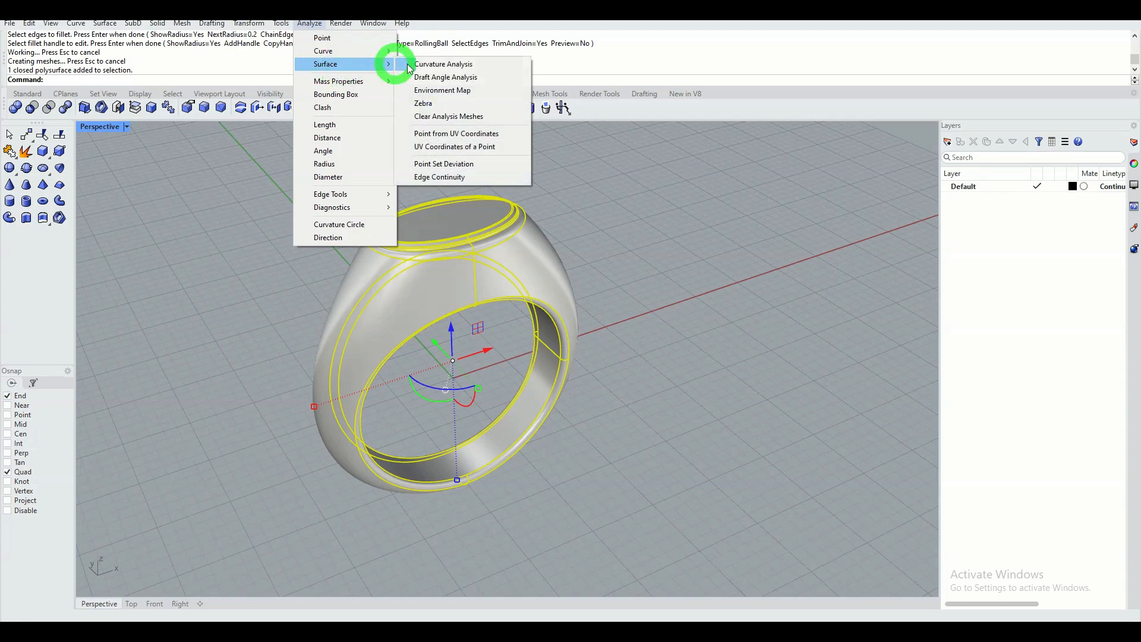
{"action": "left_click", "coordinate": [436, 89]}
{"action": "left_click", "coordinate": [394, 176]}
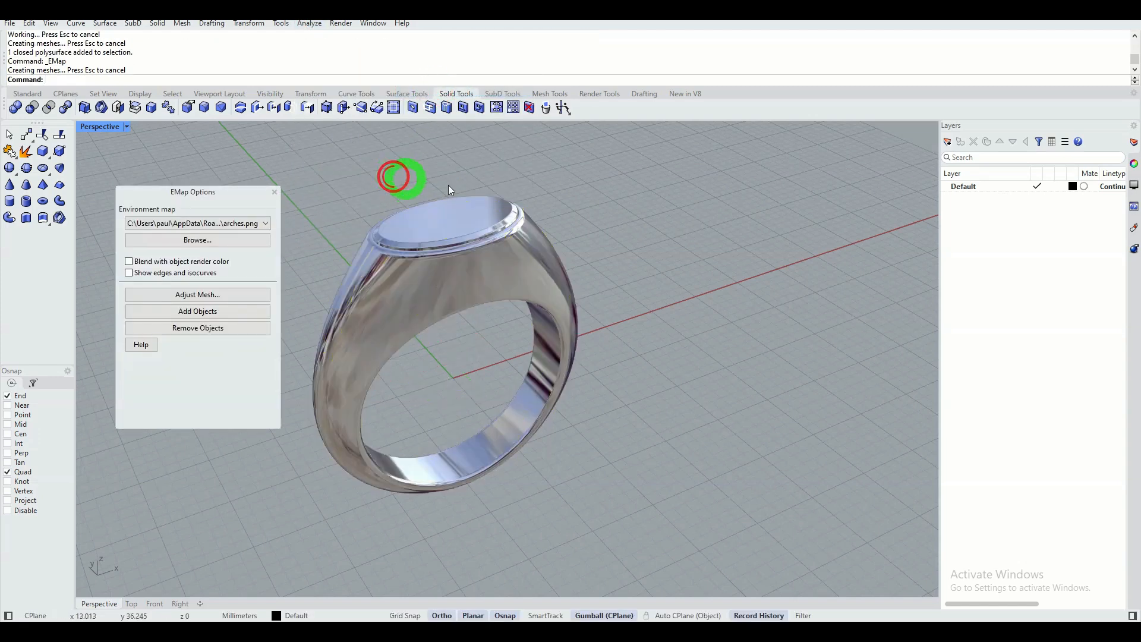
{"action": "right_click_drag", "start_coordinate": [568, 190], "coordinate": [631, 290]}
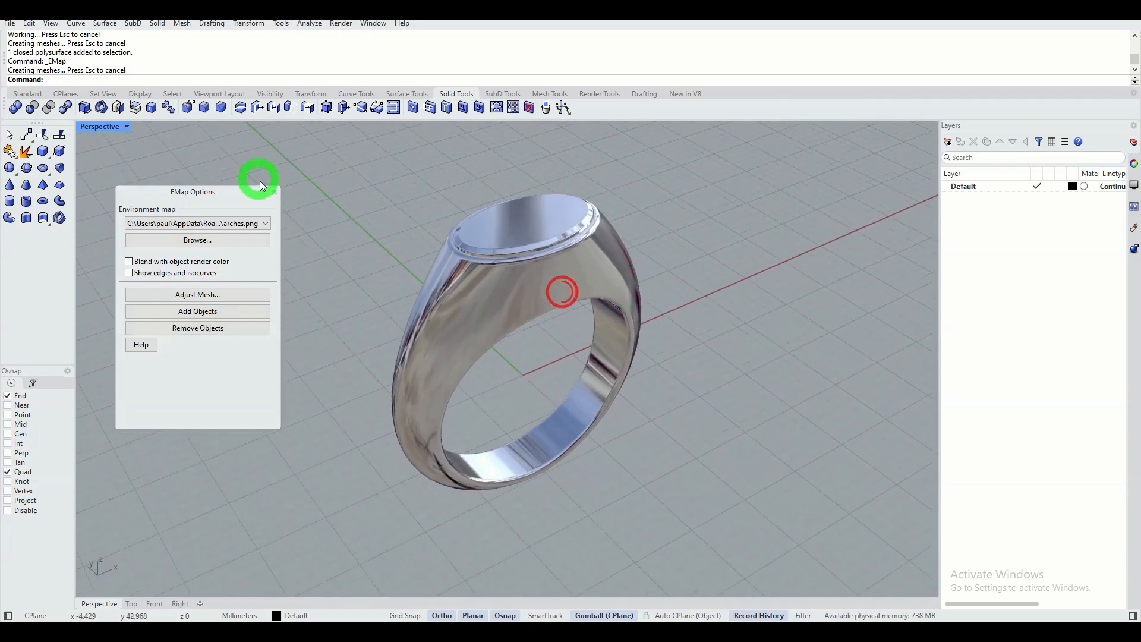
{"action": "left_click", "coordinate": [274, 191]}
{"action": "left_click", "coordinate": [29, 96]}
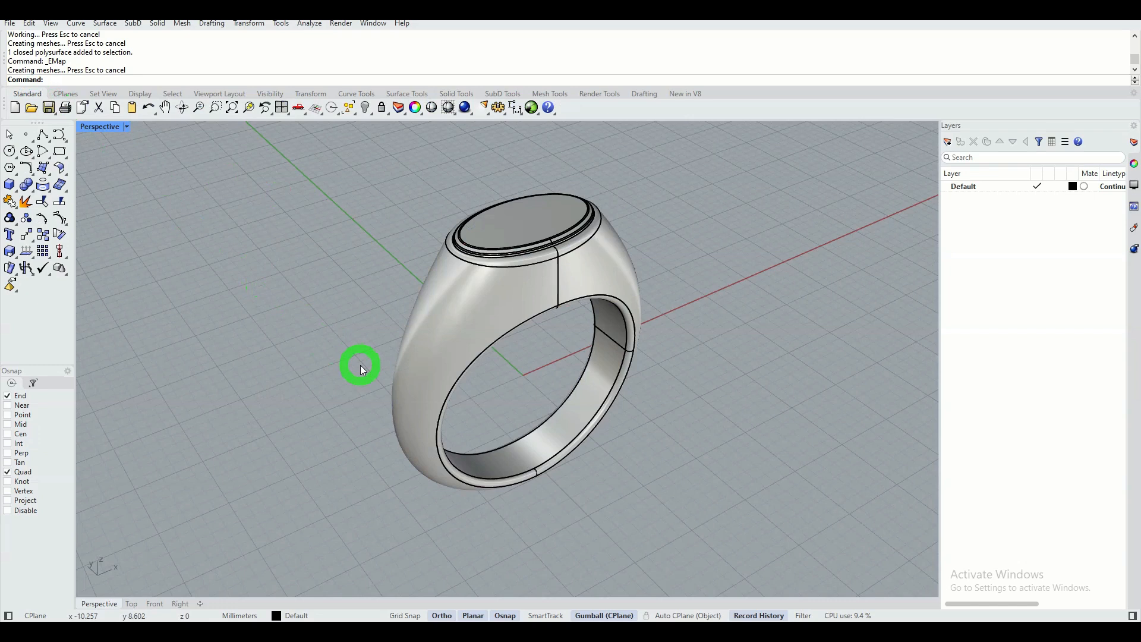
{"action": "right_click_drag", "start_coordinate": [333, 310], "coordinate": [323, 288]}
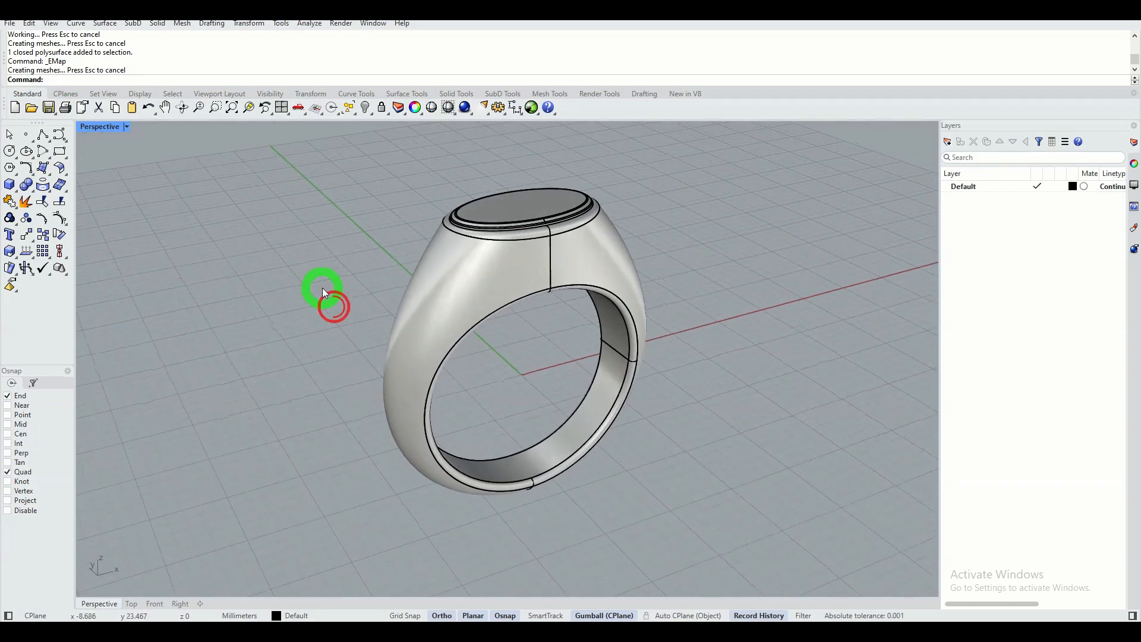